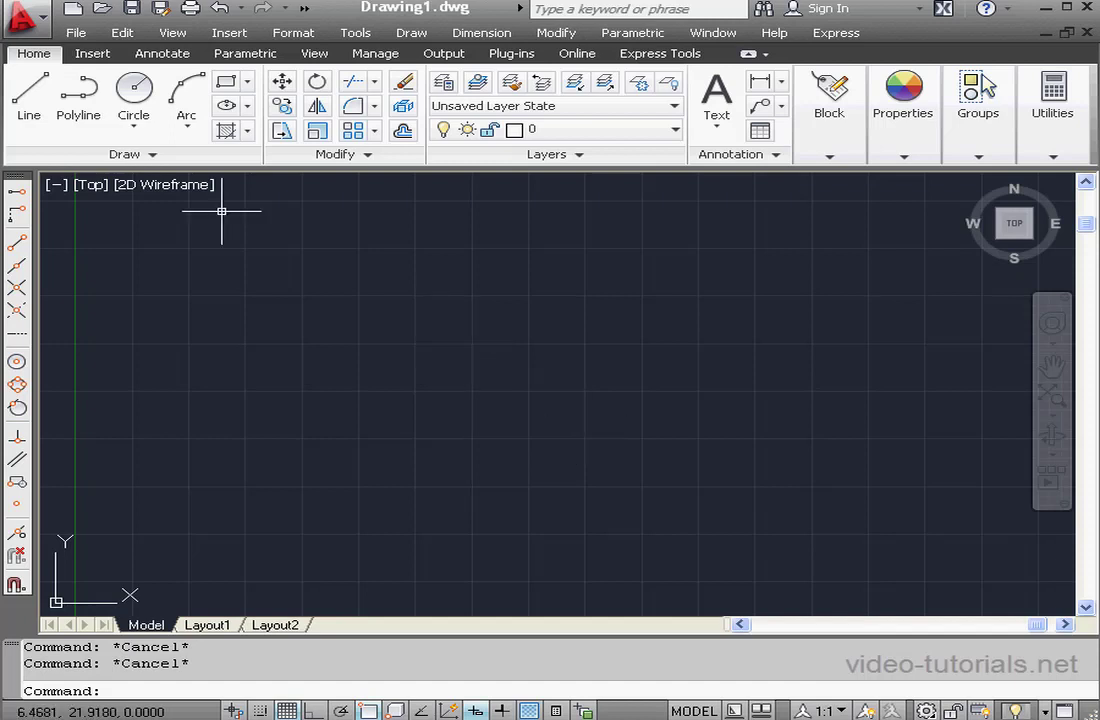
- Open the drawing units settings and set the insertion scale to Inches
{"action": "left_click", "coordinate": [33, 20]}
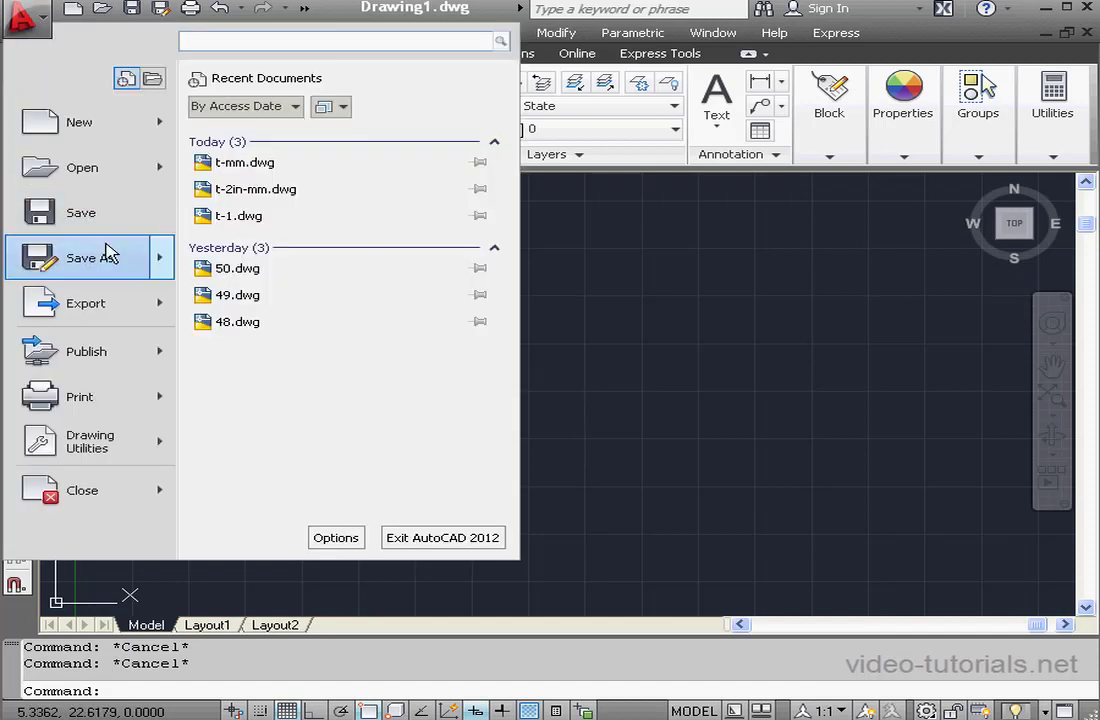
{"action": "left_click", "coordinate": [112, 447]}
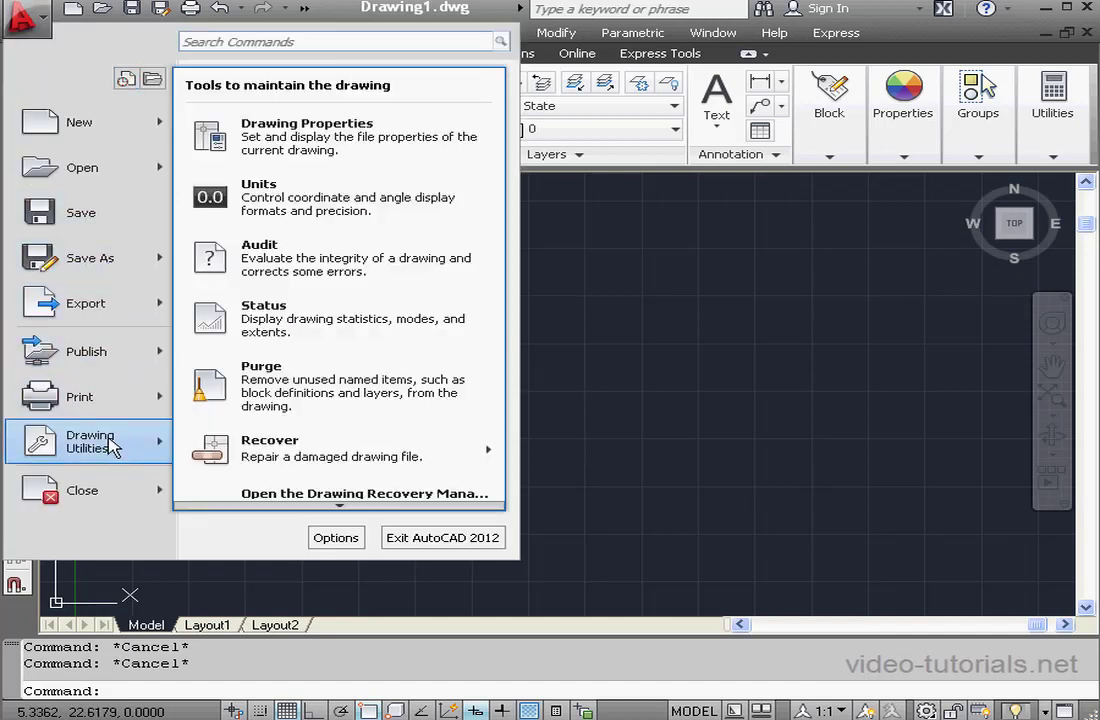
{"action": "left_click", "coordinate": [268, 196]}
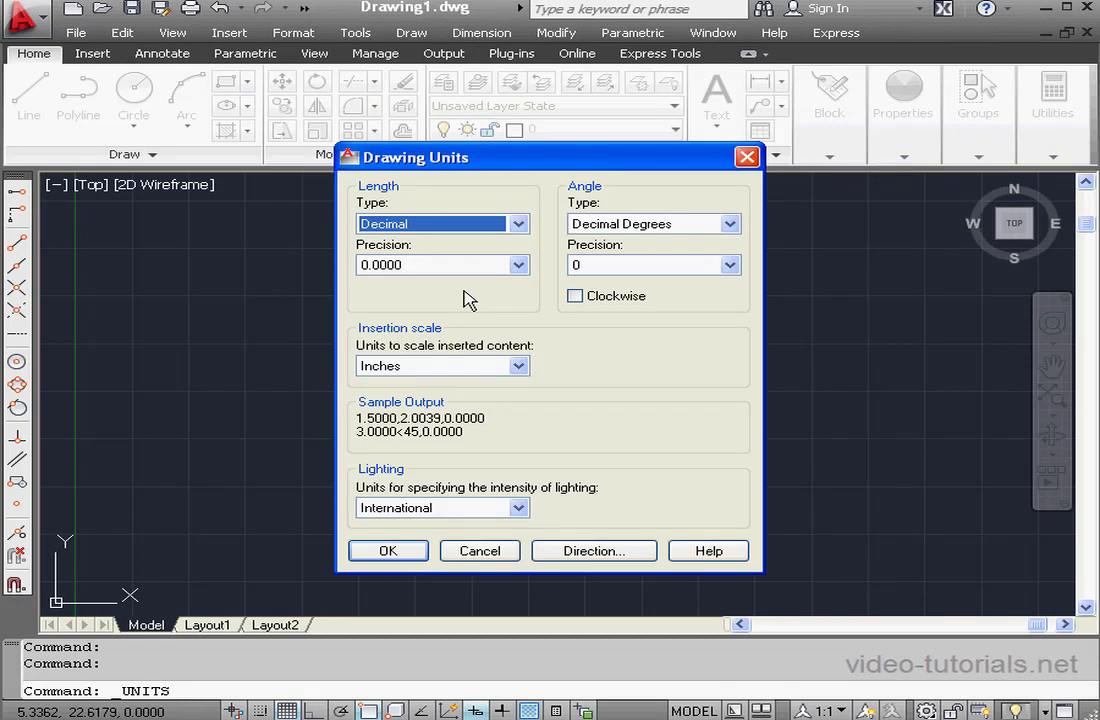
{"action": "left_click", "coordinate": [518, 366]}
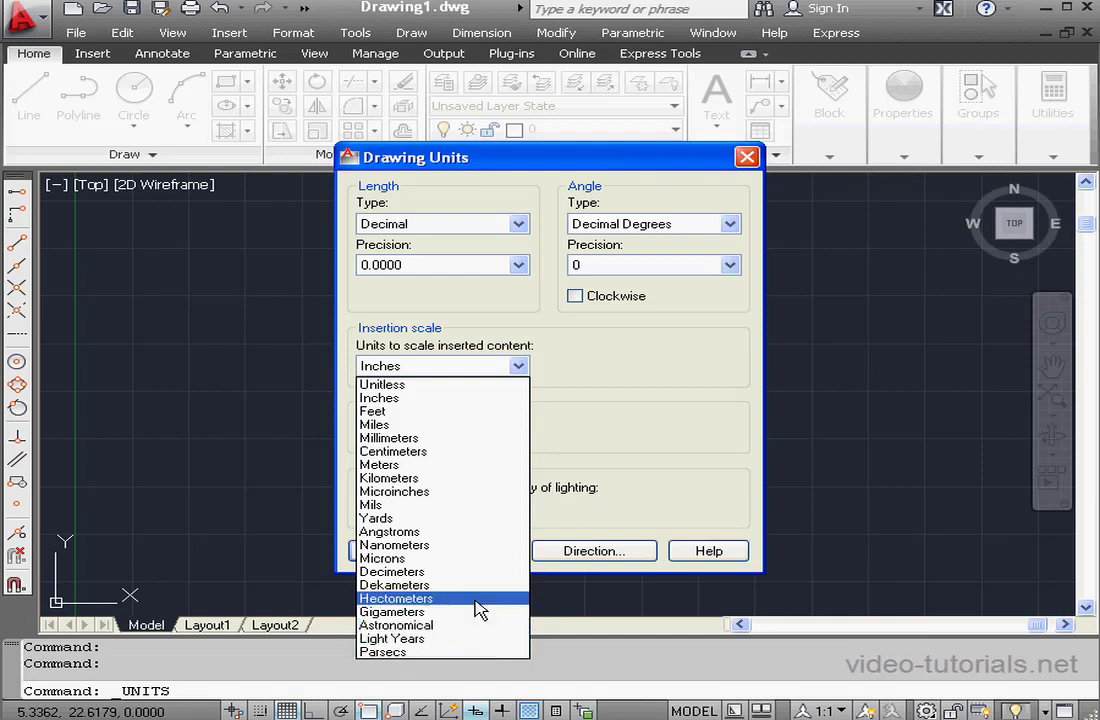
{"action": "left_click", "coordinate": [467, 398]}
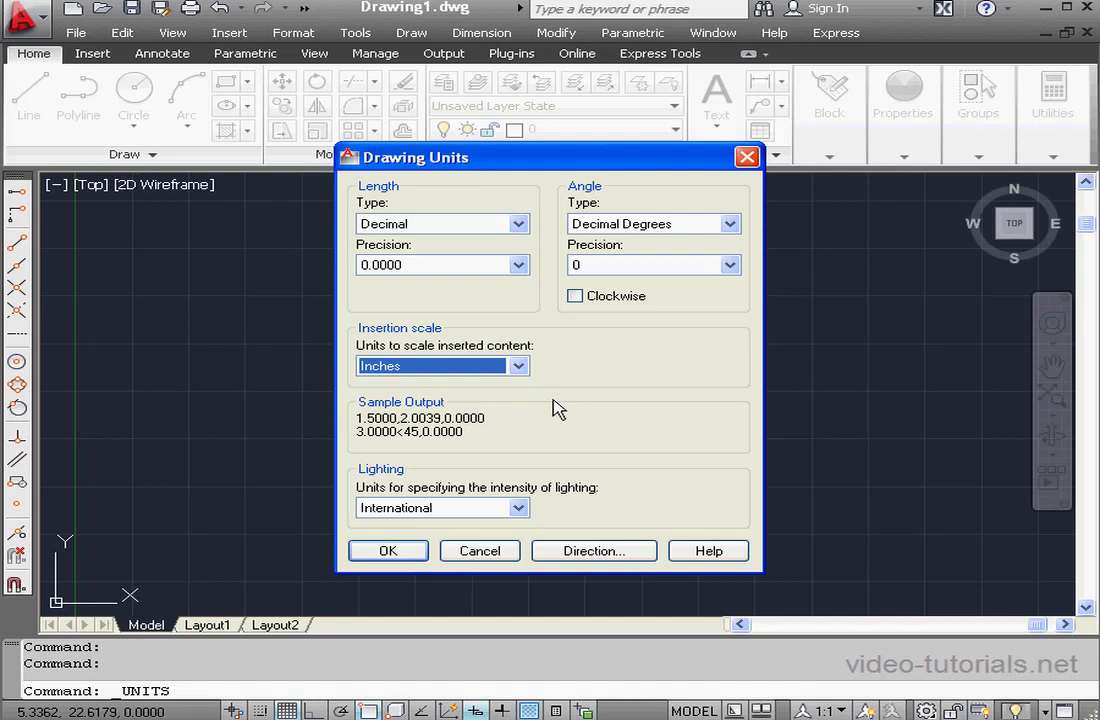
- Set the length type to Decimal with a precision of 0.0000
{"action": "left_click", "coordinate": [518, 224]}
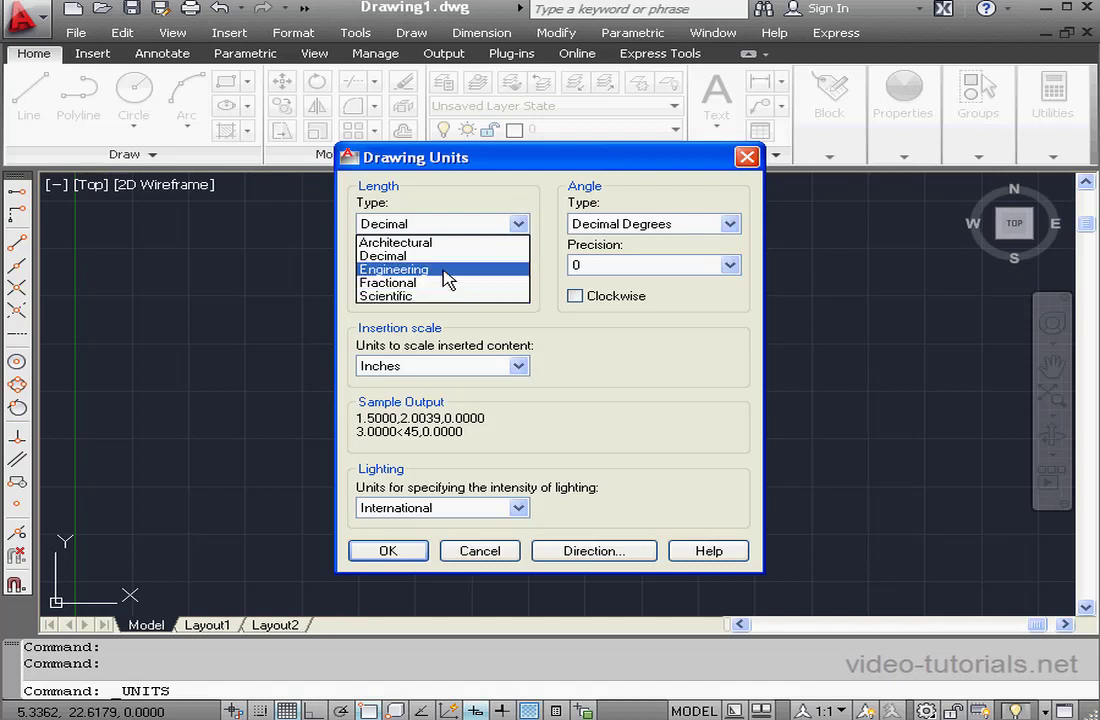
{"action": "left_click", "coordinate": [444, 257]}
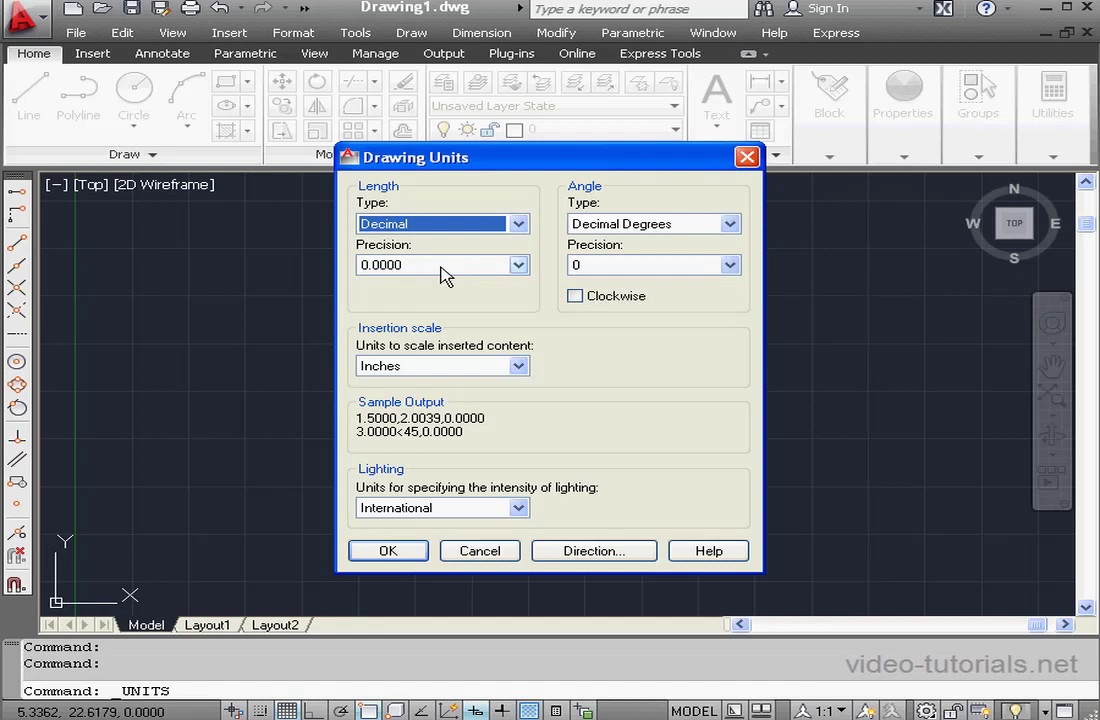
{"action": "left_click", "coordinate": [519, 266]}
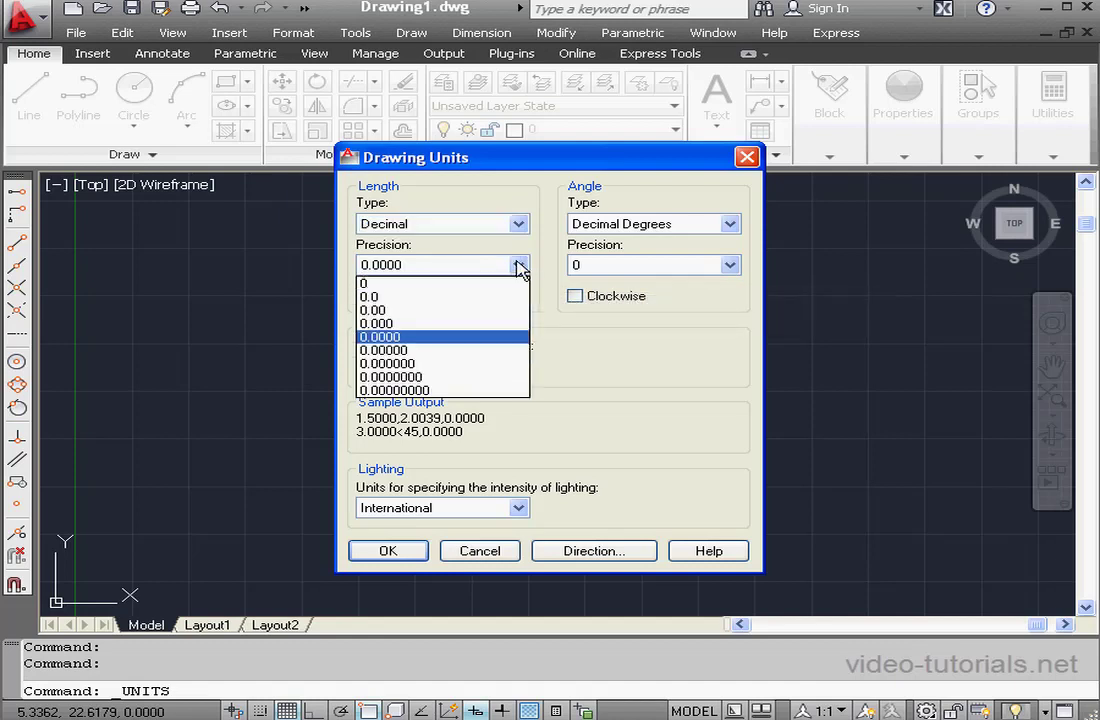
{"action": "left_click", "coordinate": [440, 340]}
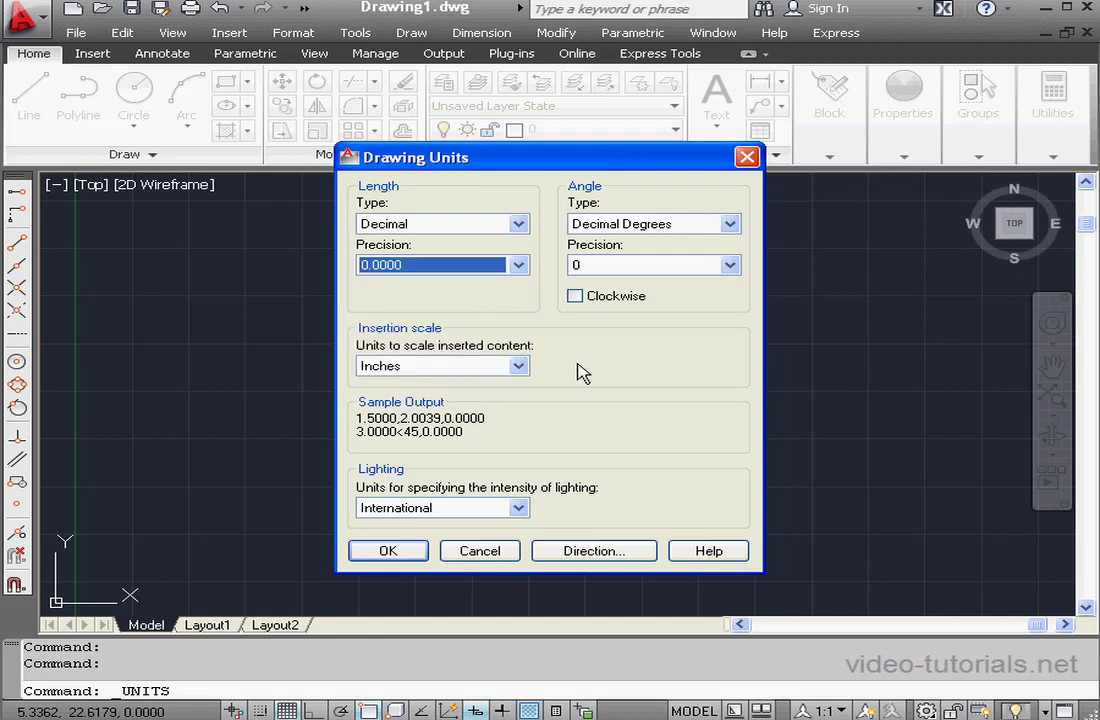
- Set the angle type to Surveyor's Units with a precision of N 0d E
{"action": "left_click", "coordinate": [729, 223]}
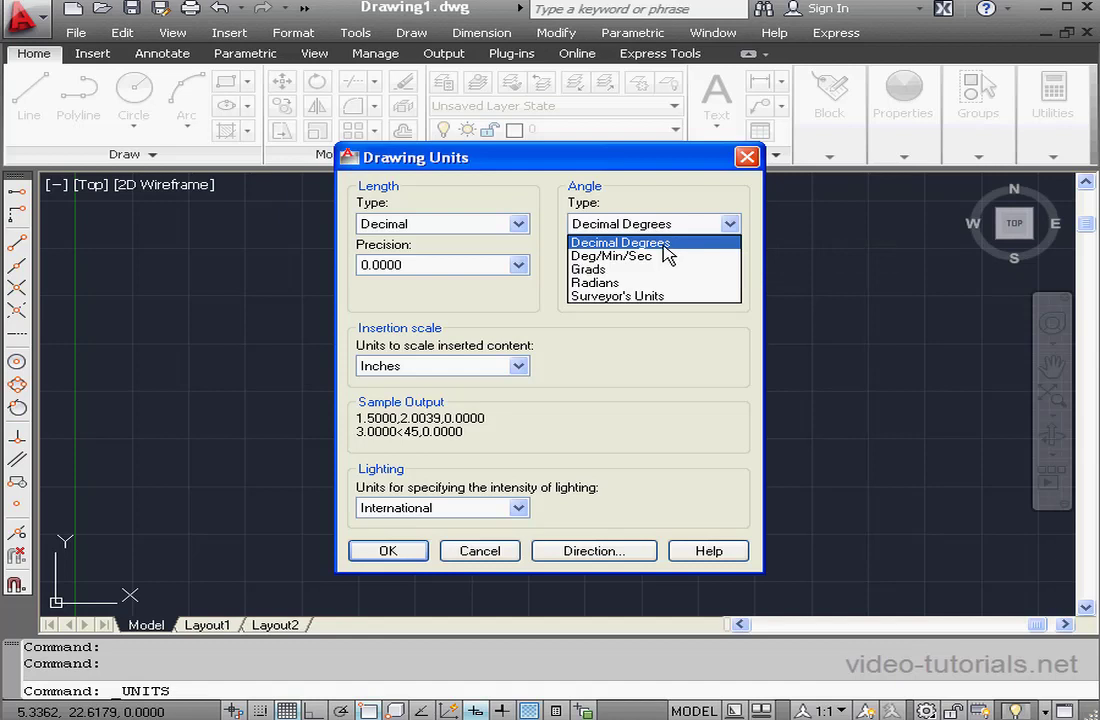
{"action": "left_click", "coordinate": [653, 297]}
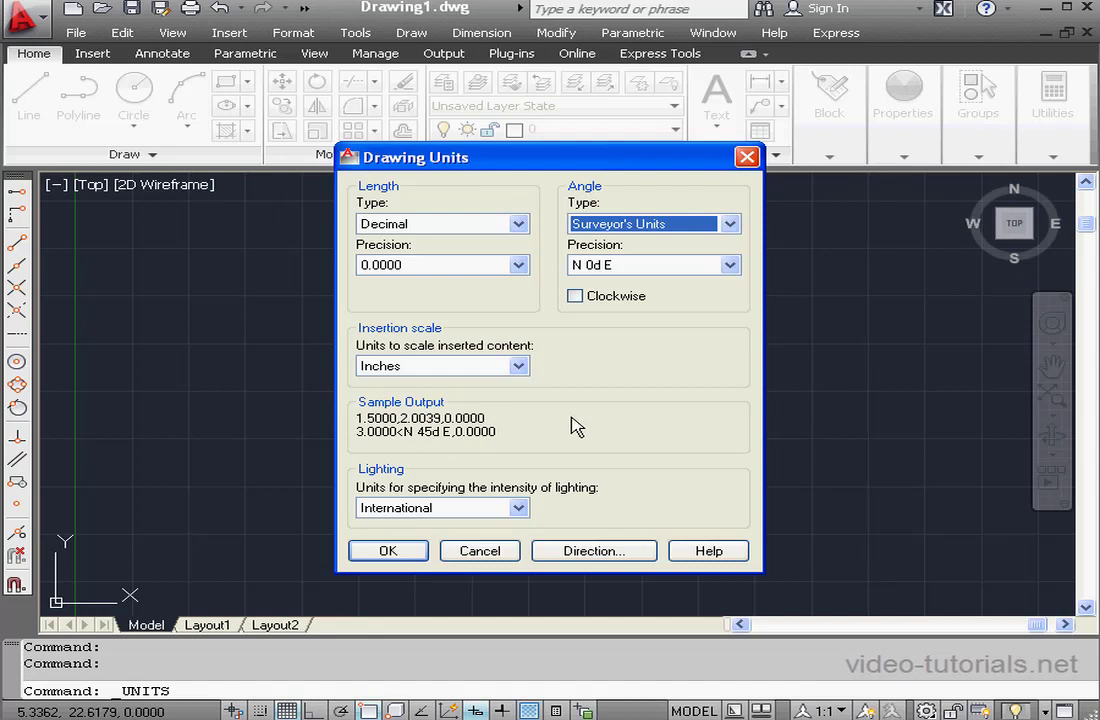
{"action": "left_click", "coordinate": [730, 266]}
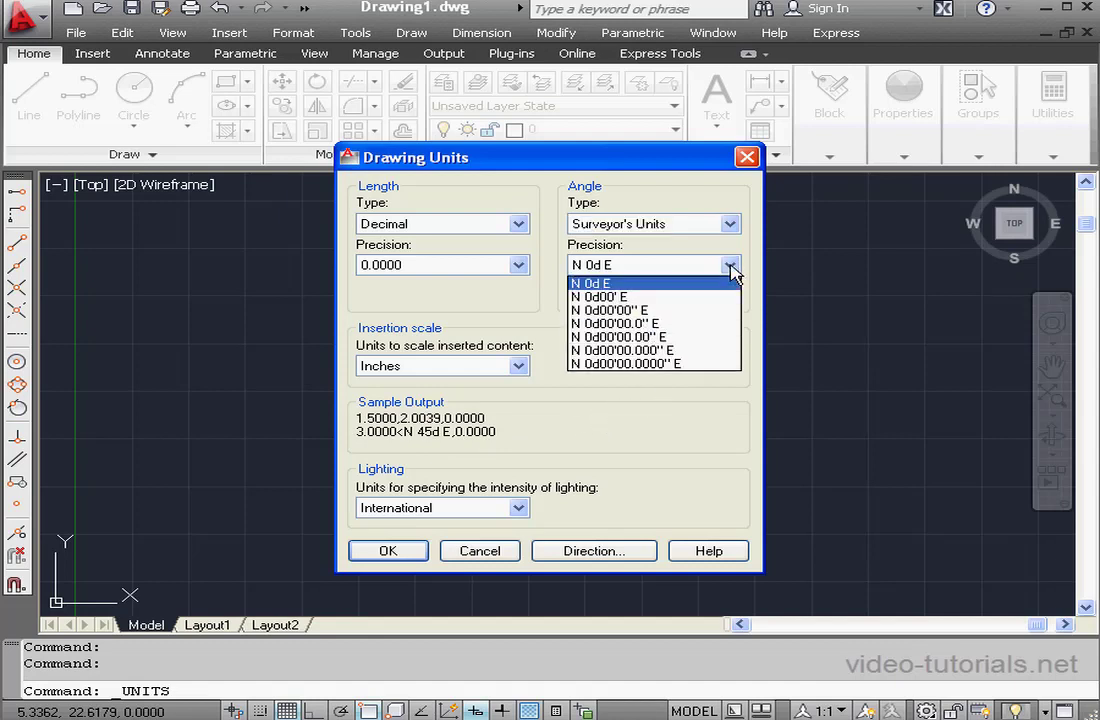
{"action": "left_click", "coordinate": [661, 285]}
- Set the angle type to Decimal Degrees with a precision of 0
{"action": "left_click", "coordinate": [730, 226]}
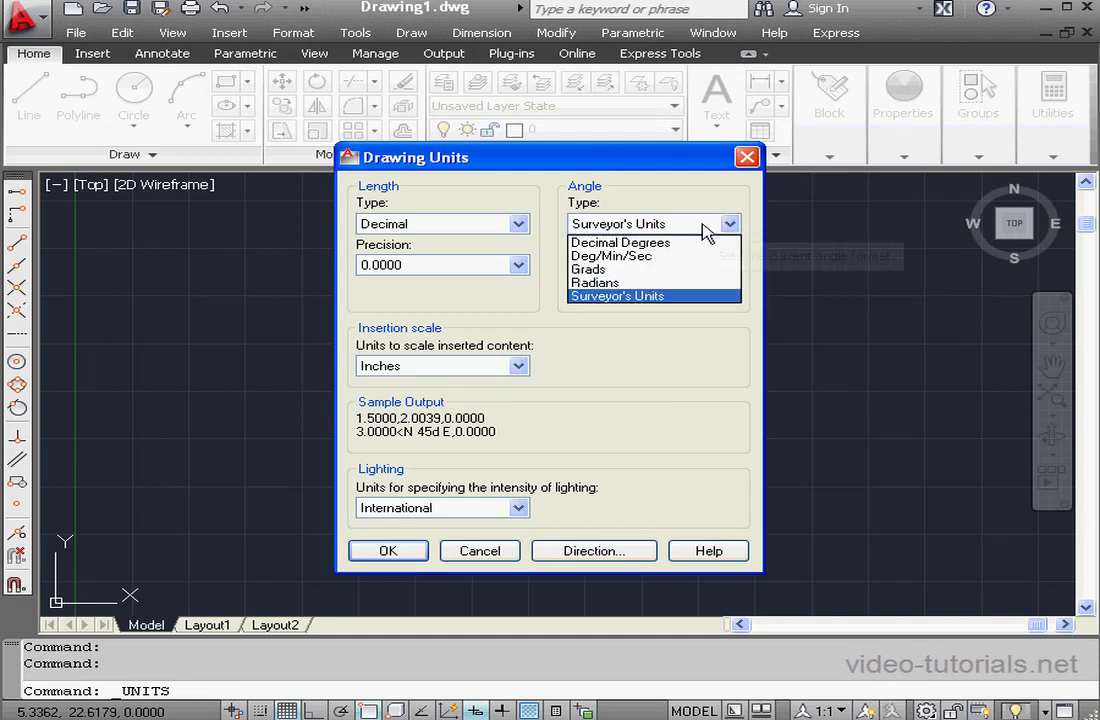
{"action": "left_click", "coordinate": [674, 245]}
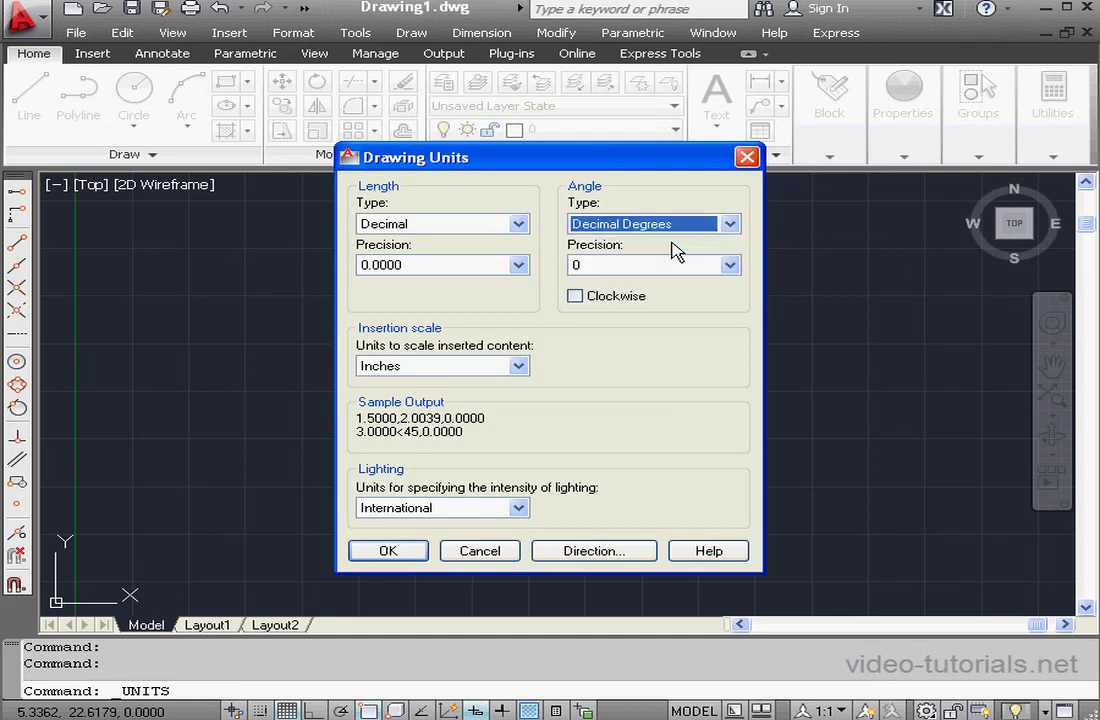
{"action": "left_click", "coordinate": [731, 266]}
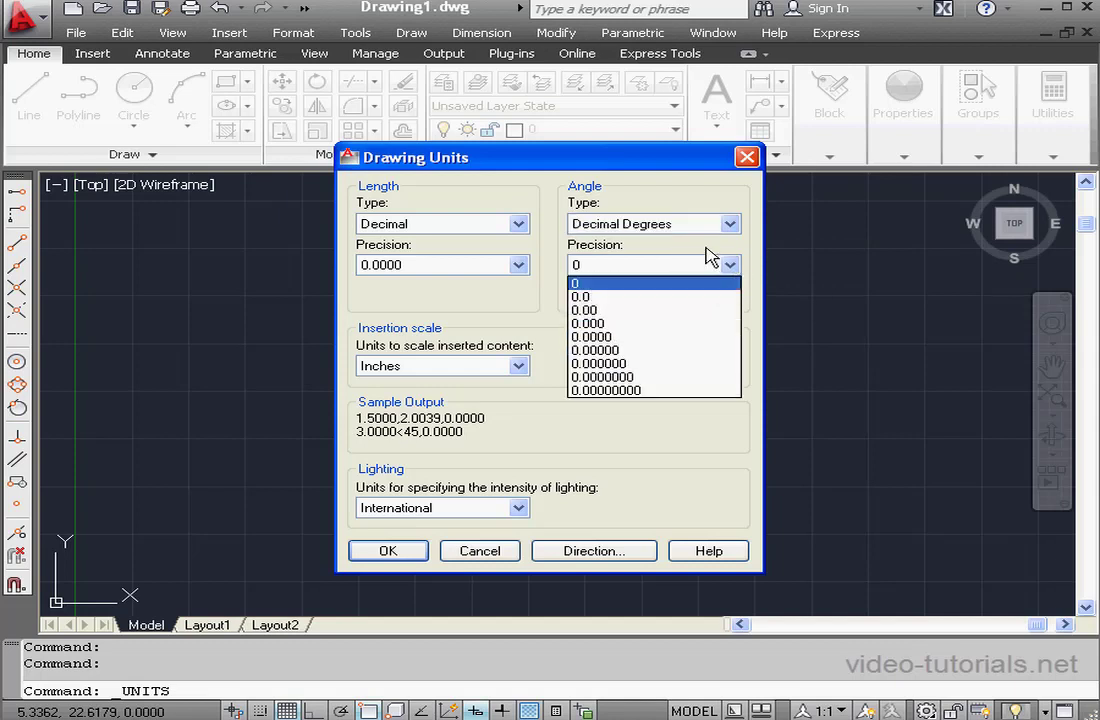
{"action": "left_click", "coordinate": [622, 285]}
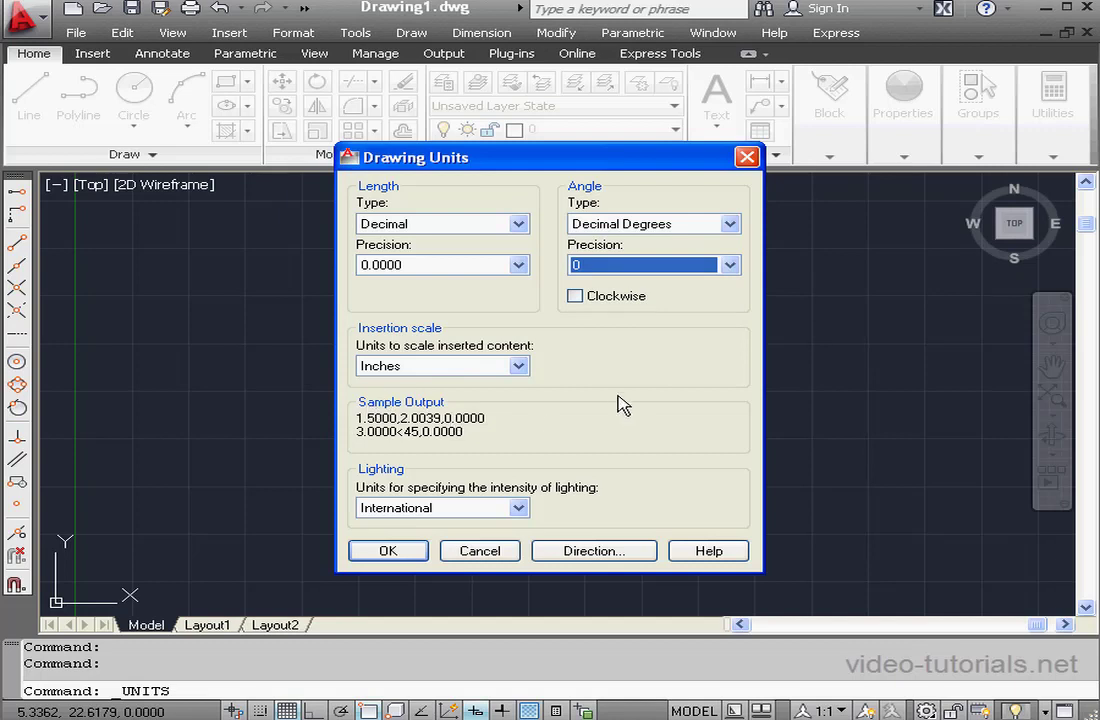
- Set the length type to Architectural with a precision of 0'-0 1/16" and apply the drawing units
{"action": "left_click", "coordinate": [516, 224]}
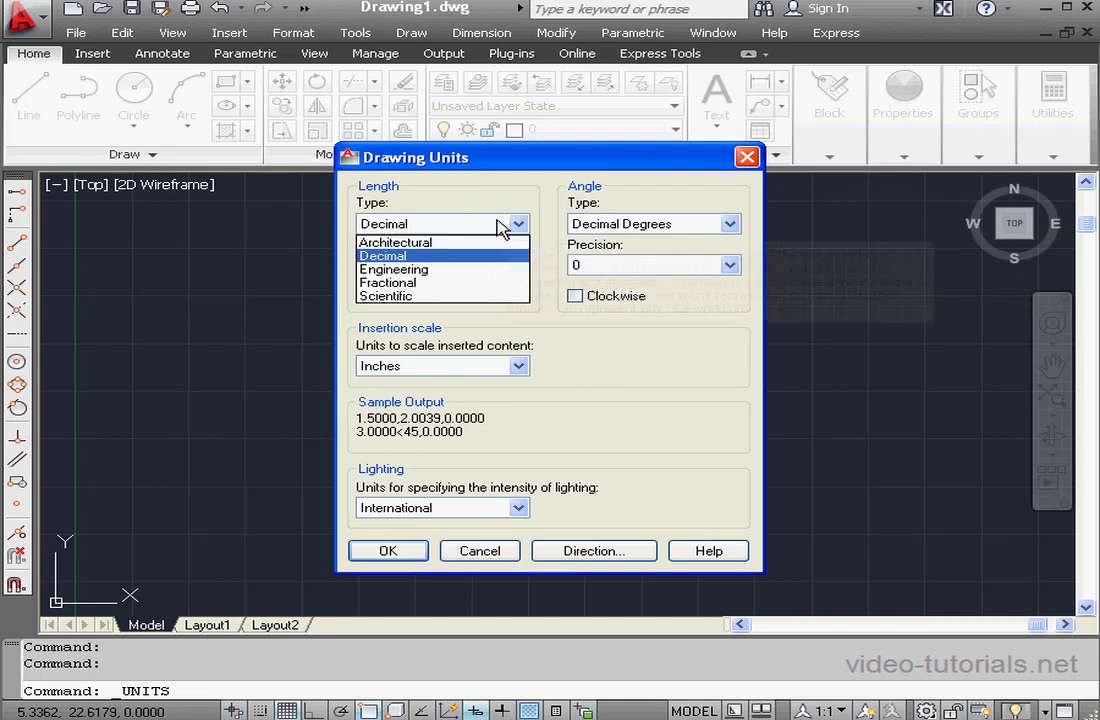
{"action": "left_click", "coordinate": [460, 244]}
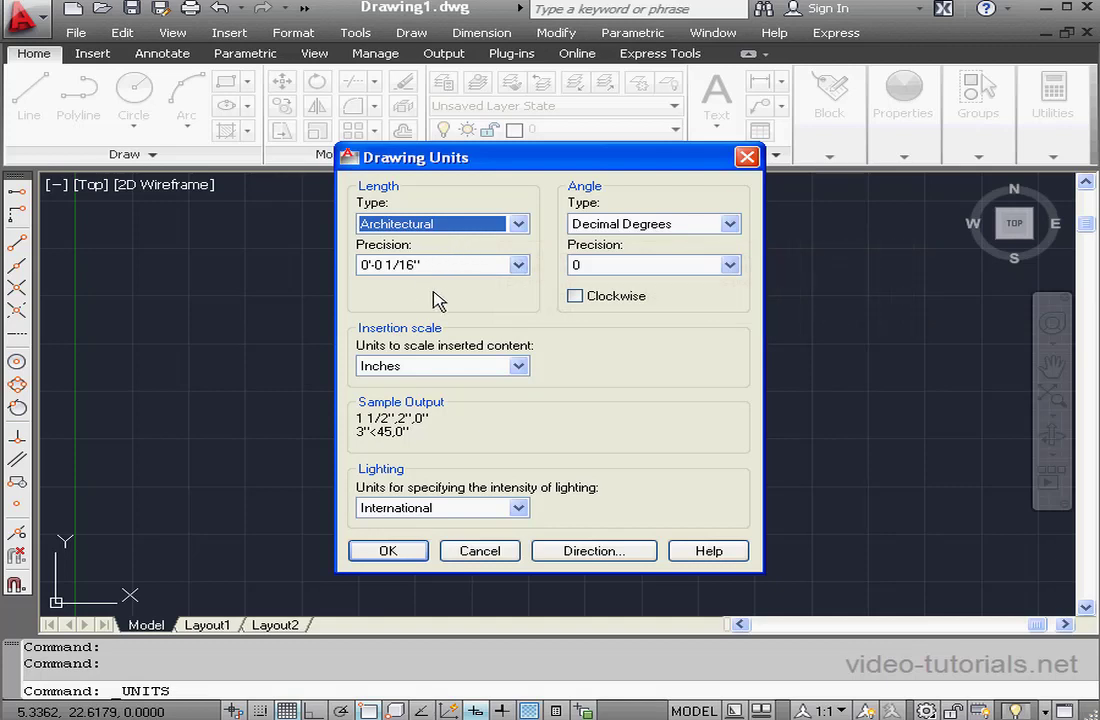
{"action": "left_click", "coordinate": [519, 265]}
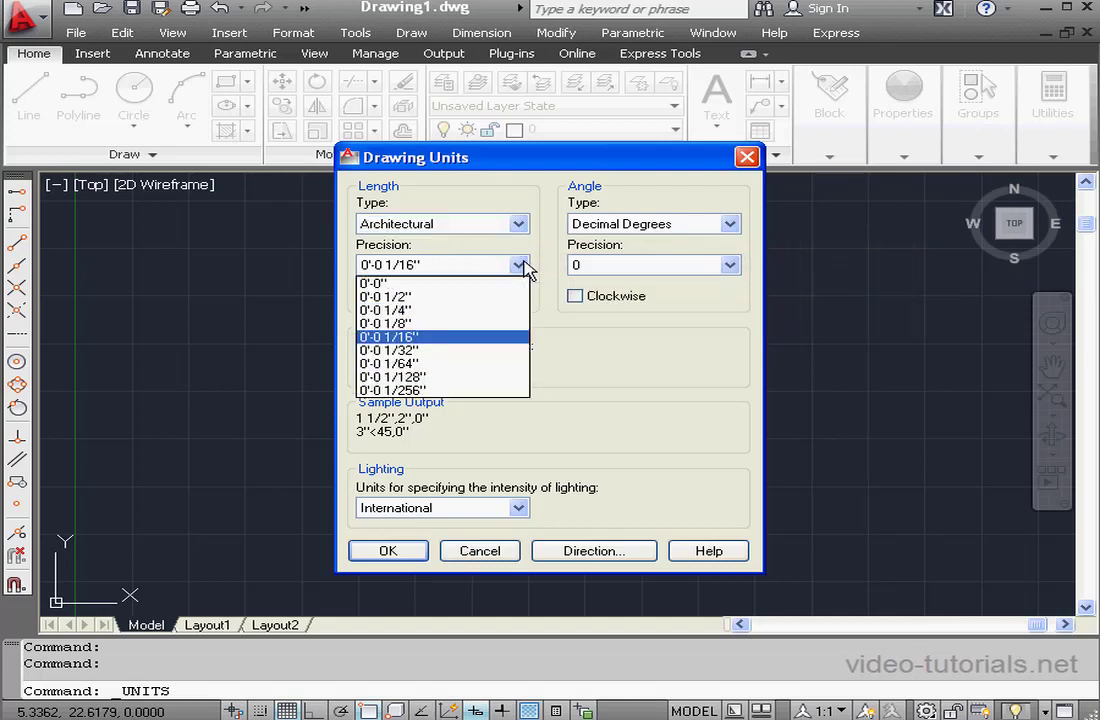
{"action": "left_click", "coordinate": [446, 337]}
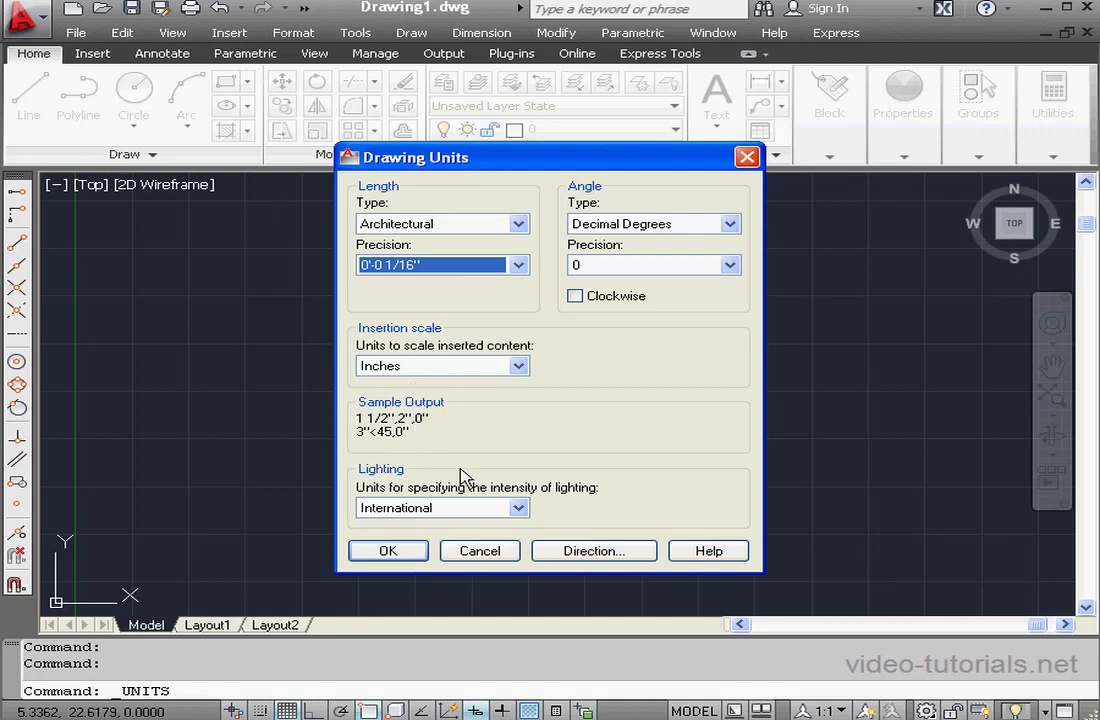
{"action": "left_click", "coordinate": [388, 551]}
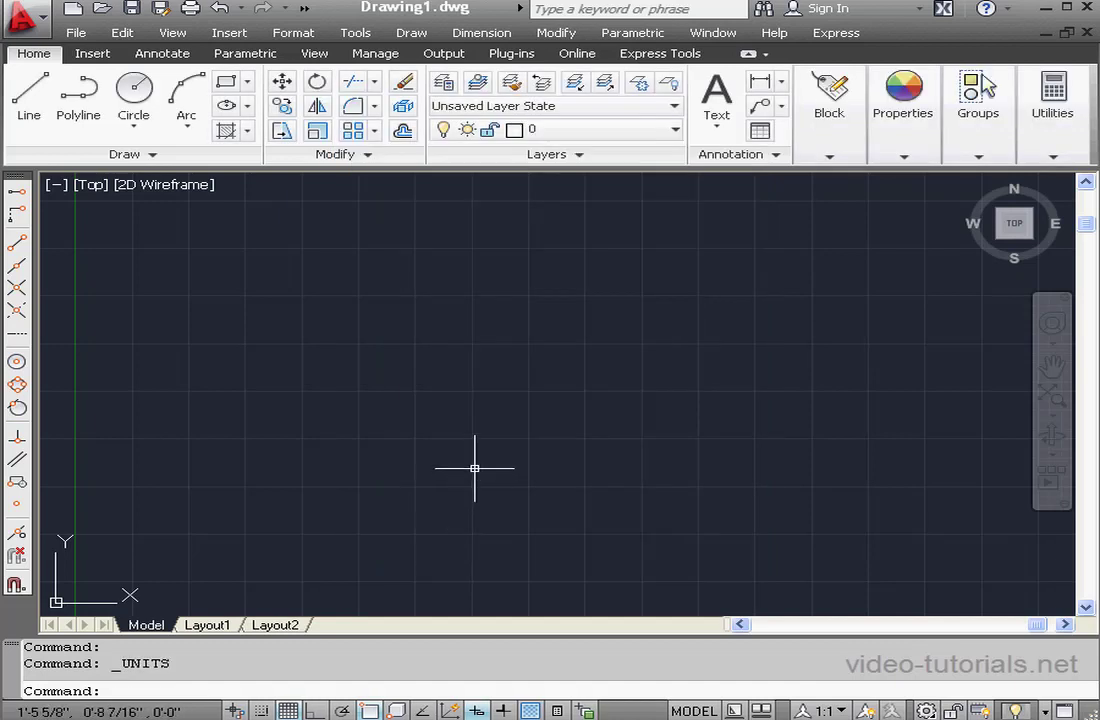
- Draw a line 1' long at 0 degrees, starting from about 4 1/2", 9 9/16"
{"action": "left_click", "coordinate": [29, 100]}
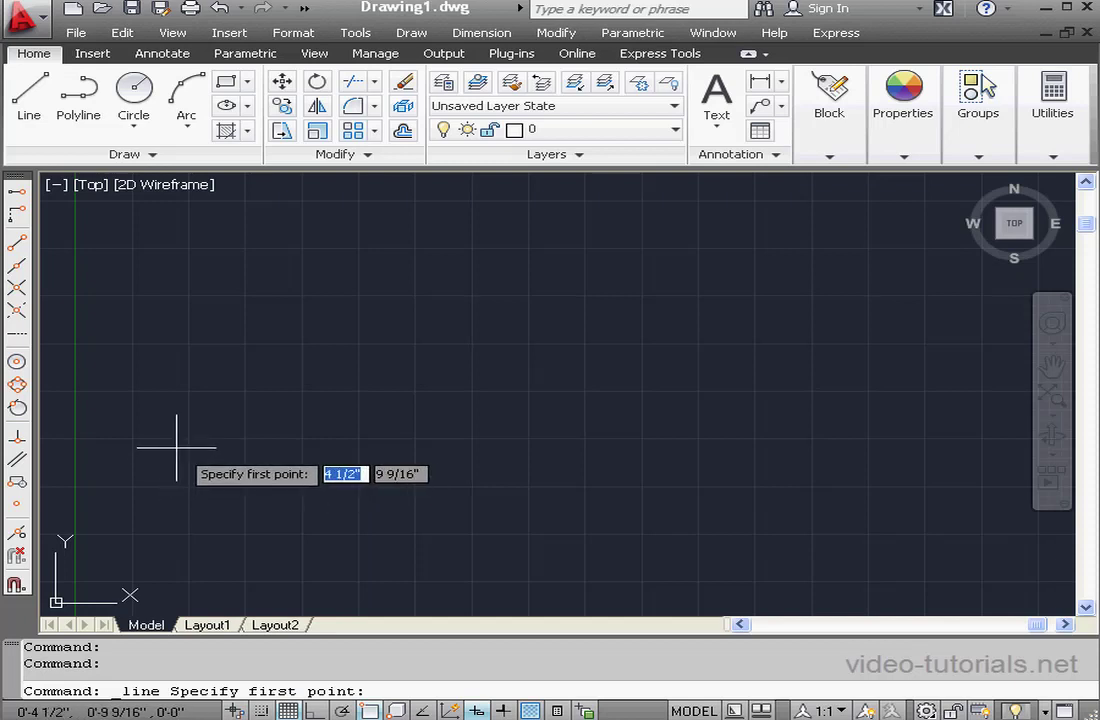
{"action": "left_click", "coordinate": [177, 447]}
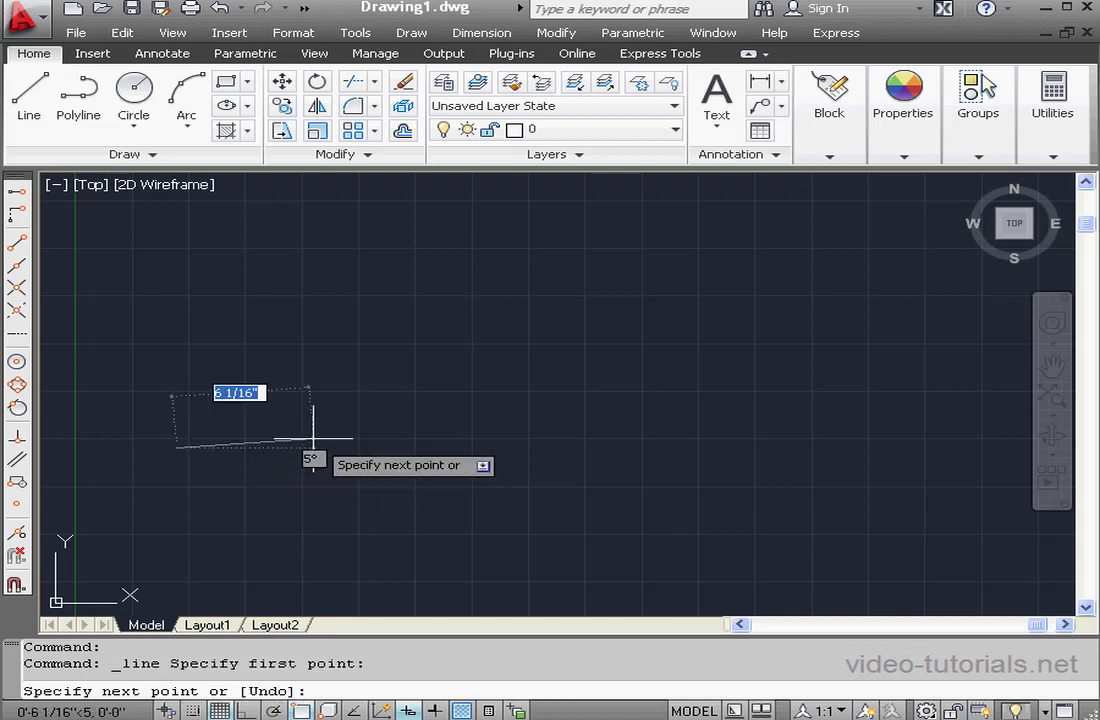
{"action": "type", "text": "1"}
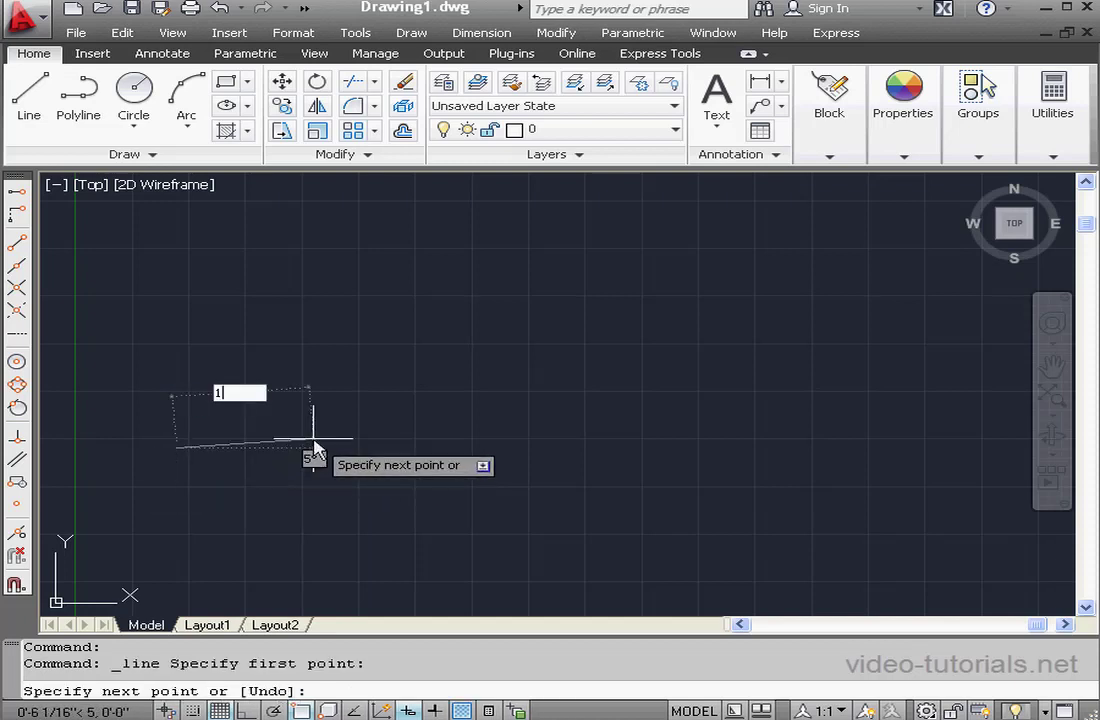
{"action": "type", "text": "'"}
{"action": "key", "text": "Tab"}
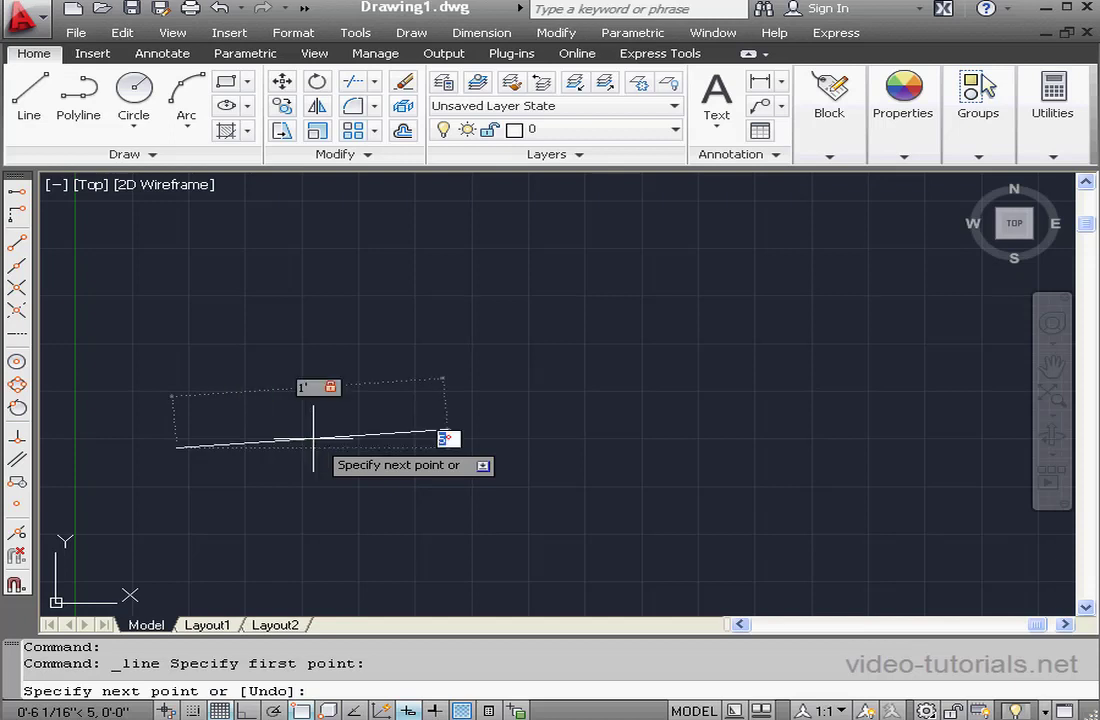
{"action": "type", "text": "0"}
{"action": "key", "text": "Return"}
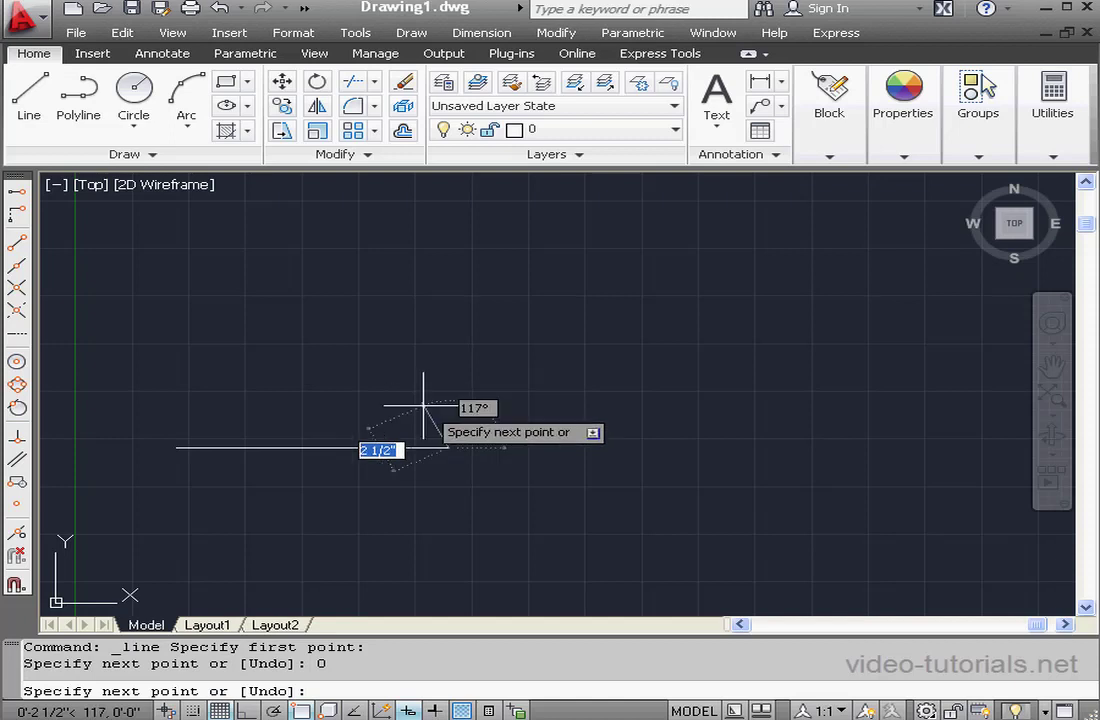
- Continue from the line's end with a segment 1" long at 90 degrees
{"action": "type", "text": "1"}
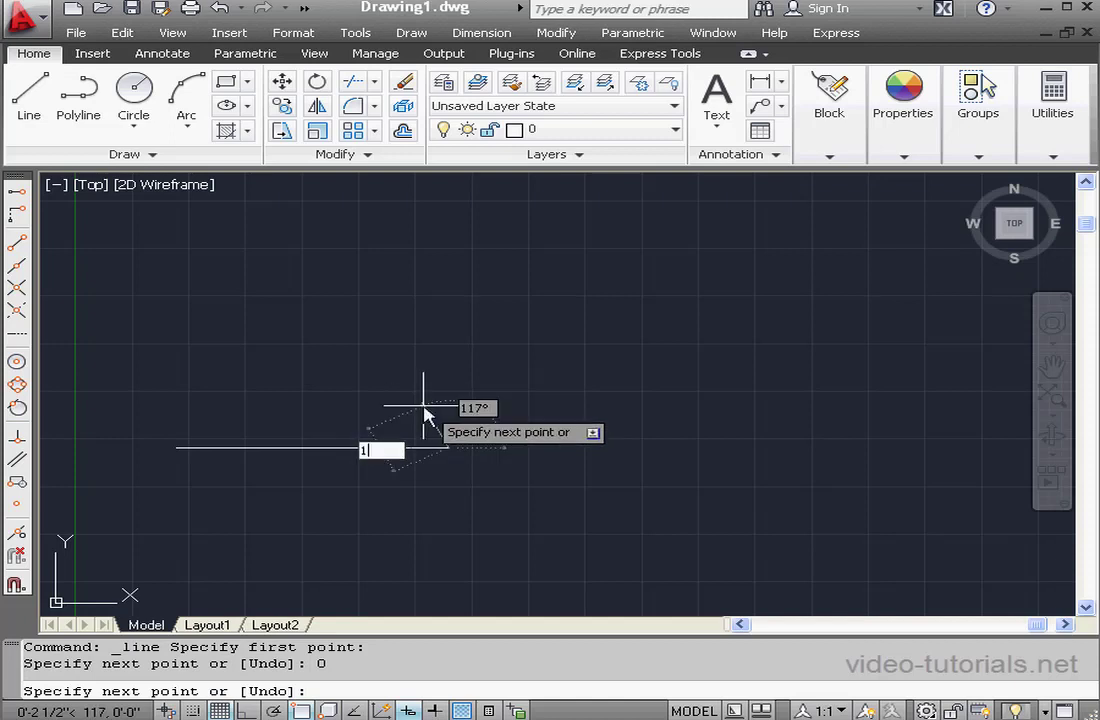
{"action": "type", "text": "\""}
{"action": "key", "text": "Tab"}
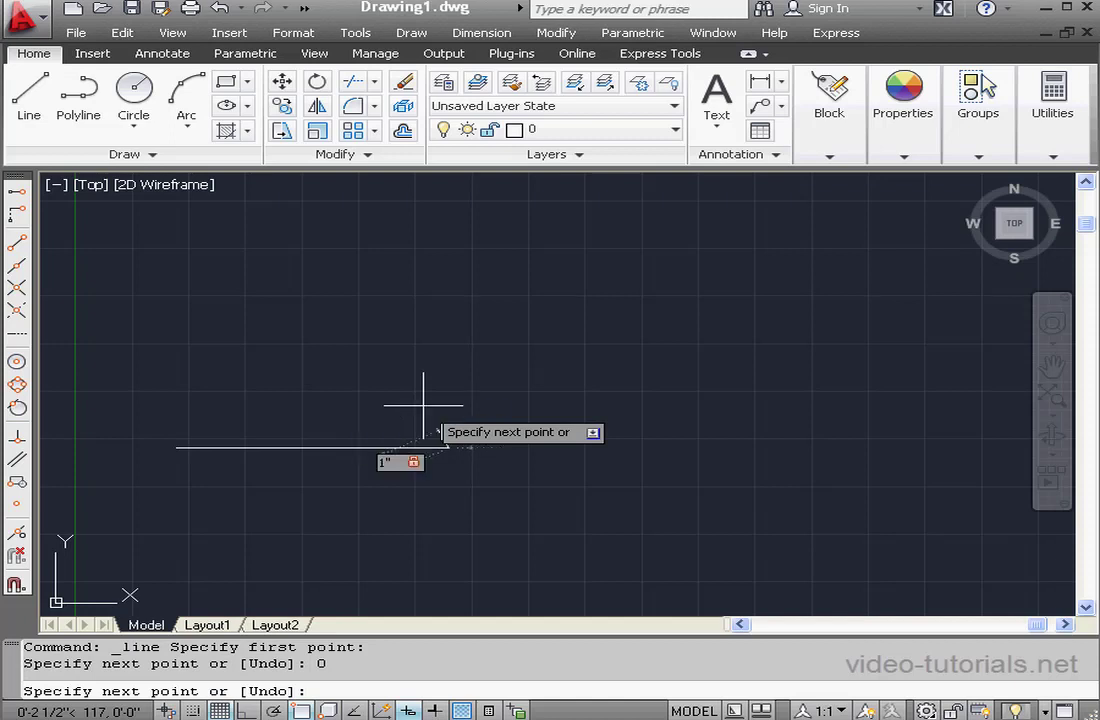
{"action": "type", "text": "90"}
{"action": "key", "text": "Return"}
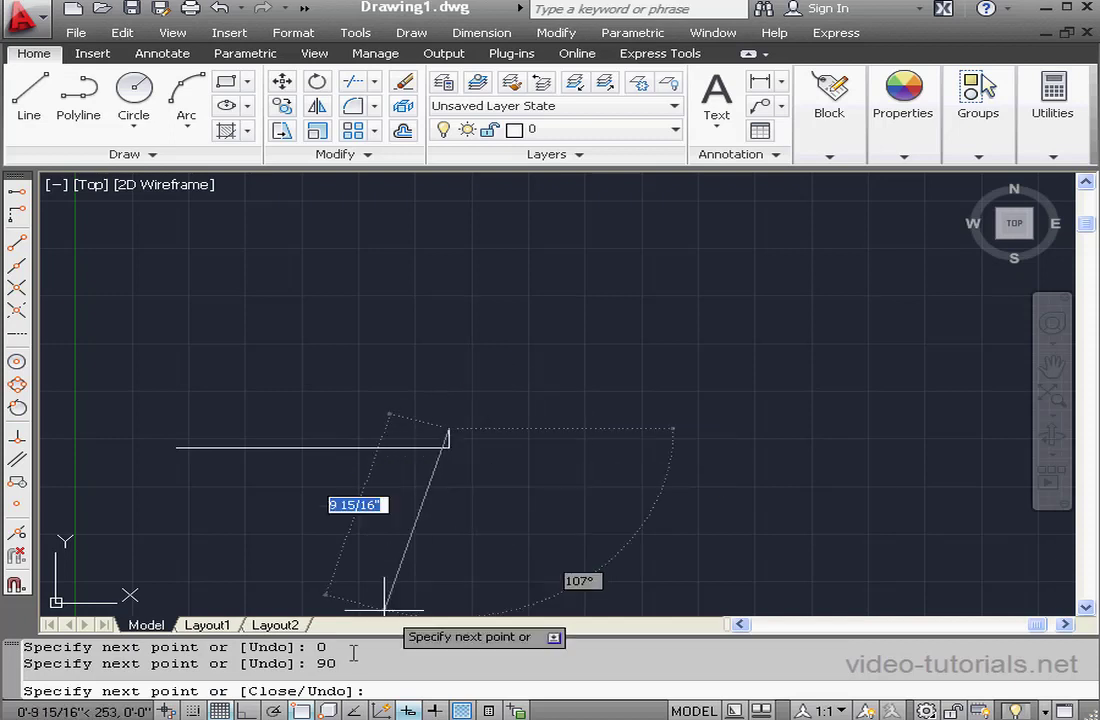
- Turn on Ortho mode and add a horizontal segment 1'2" long, running to the right
{"action": "key", "text": "F8"}
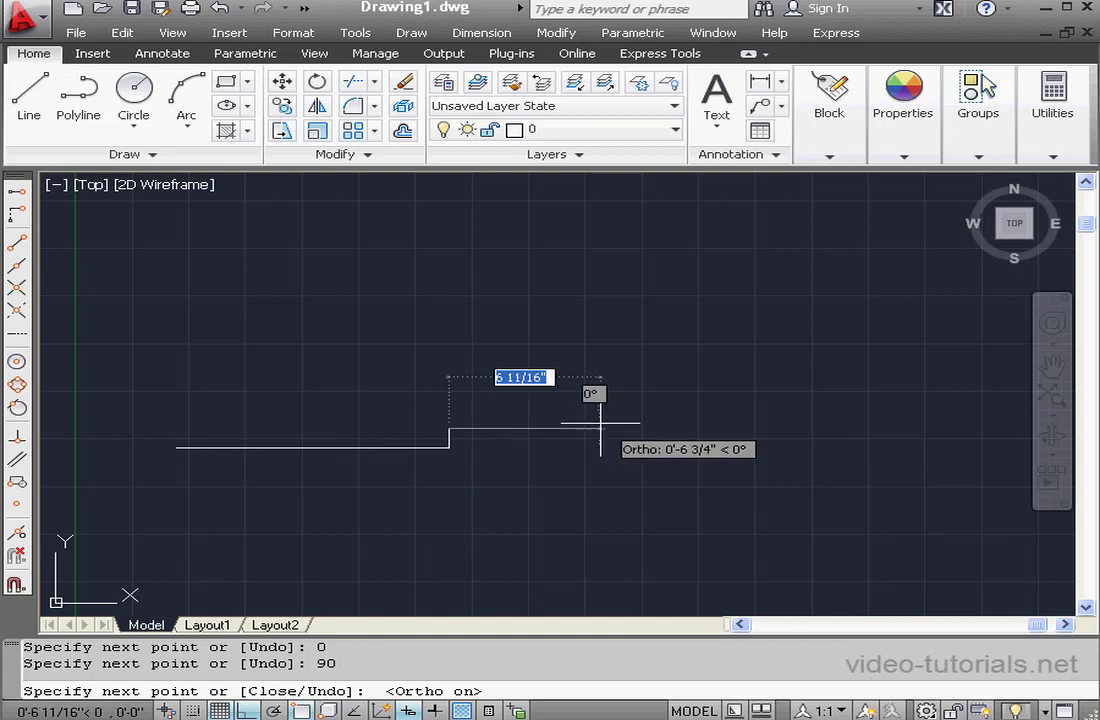
{"action": "type", "text": "1"}
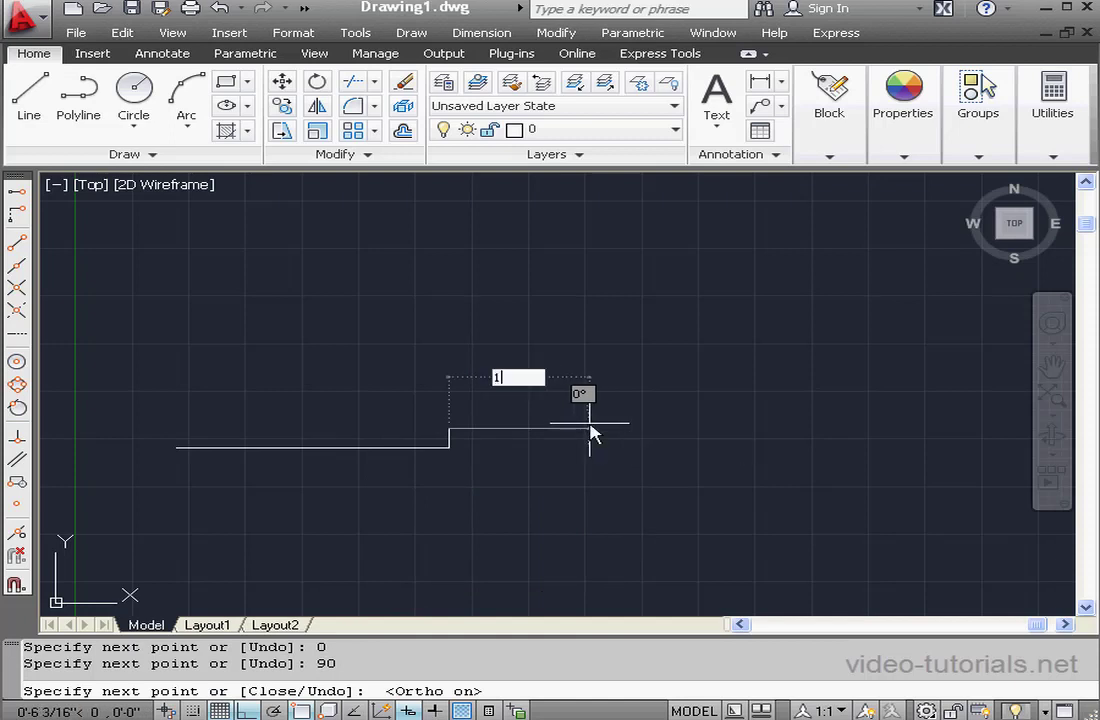
{"action": "type", "text": "'2\""}
{"action": "key", "text": "Return"}
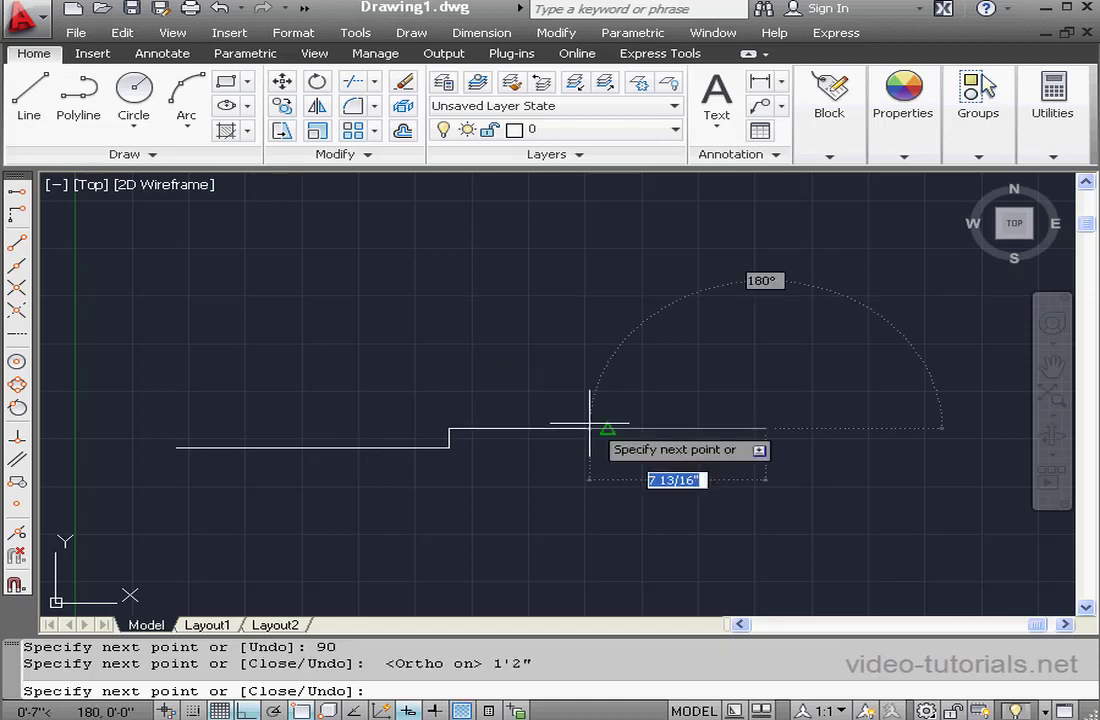
- Add a vertical segment 1'2-3/16" long, running upward from the end of the horizontal segment
{"action": "middle_click_drag", "start_coordinate": [800, 370], "coordinate": [614, 538]}
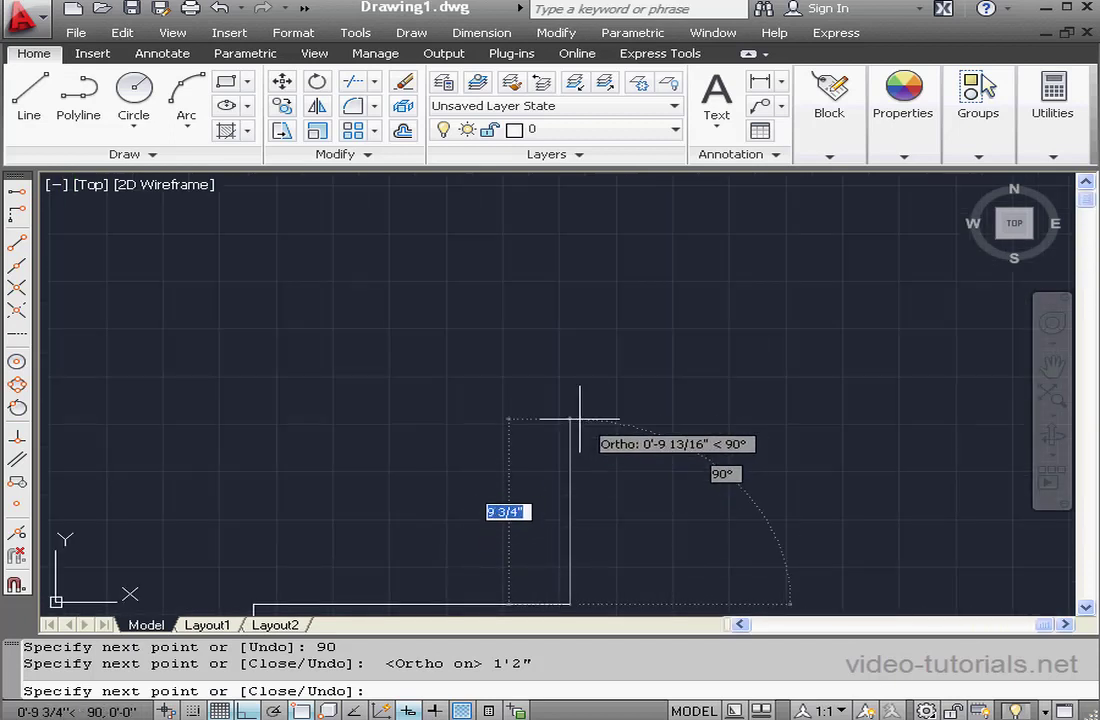
{"action": "type", "text": "1'"}
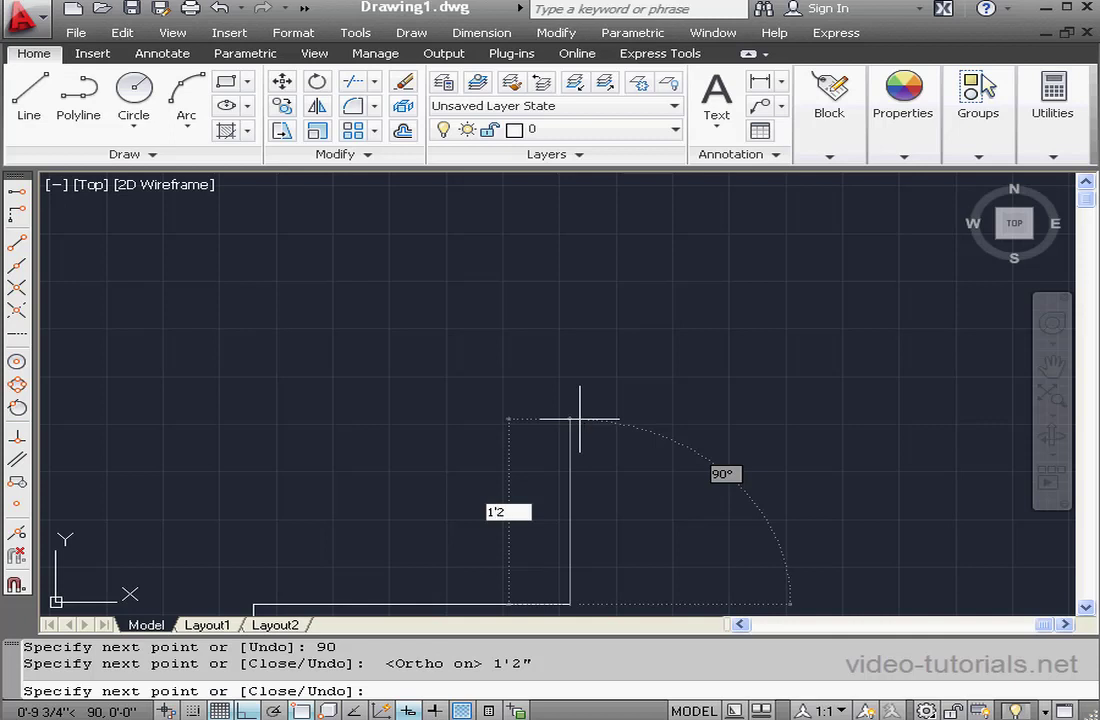
{"action": "type", "text": "2-3/16"}
{"action": "key", "text": "Return"}
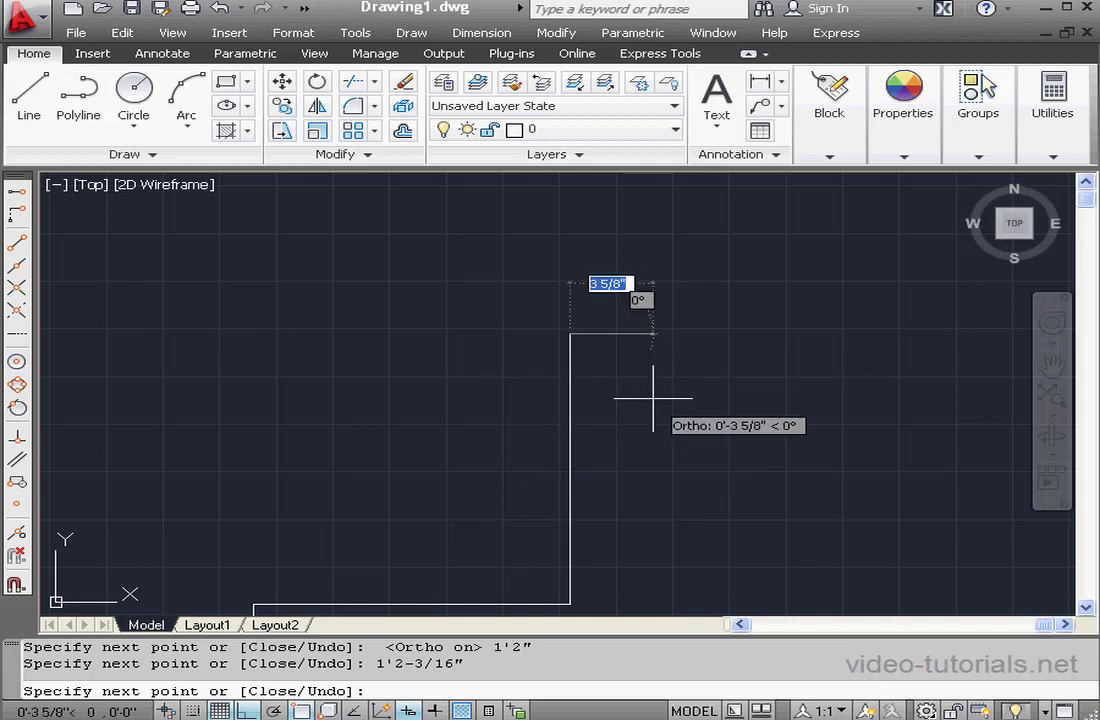
- Add a 1" horizontal segment running to the right from the end of the vertical segment and finish the line
{"action": "type", "text": "1"}
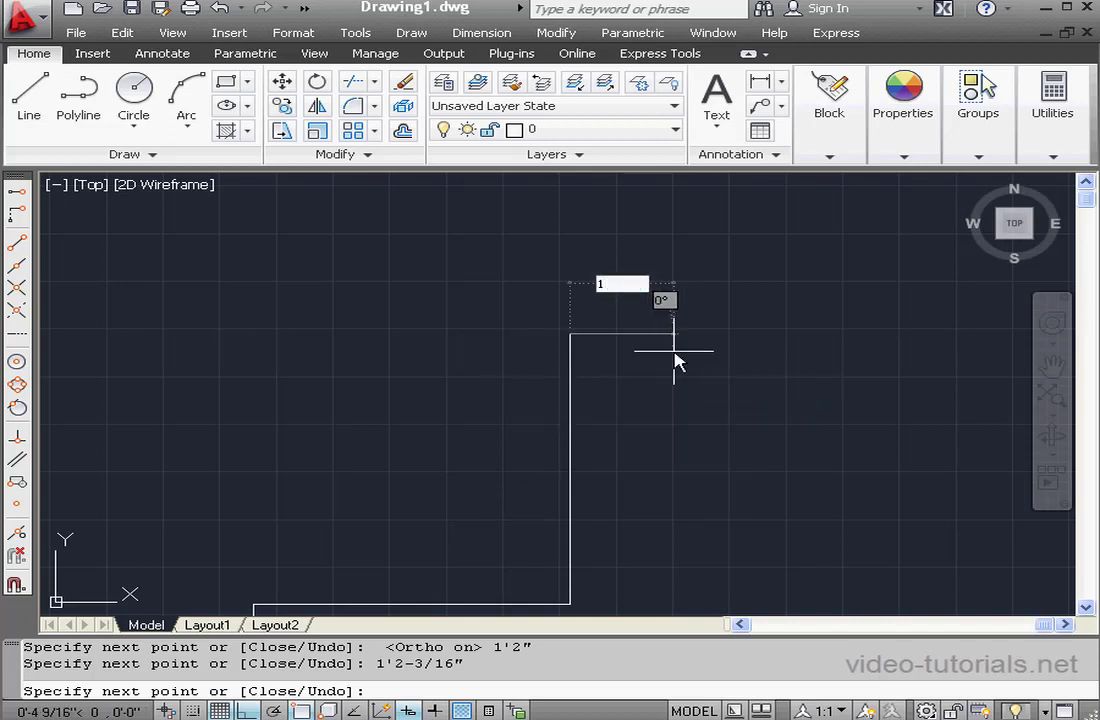
{"action": "key", "text": "Return"}
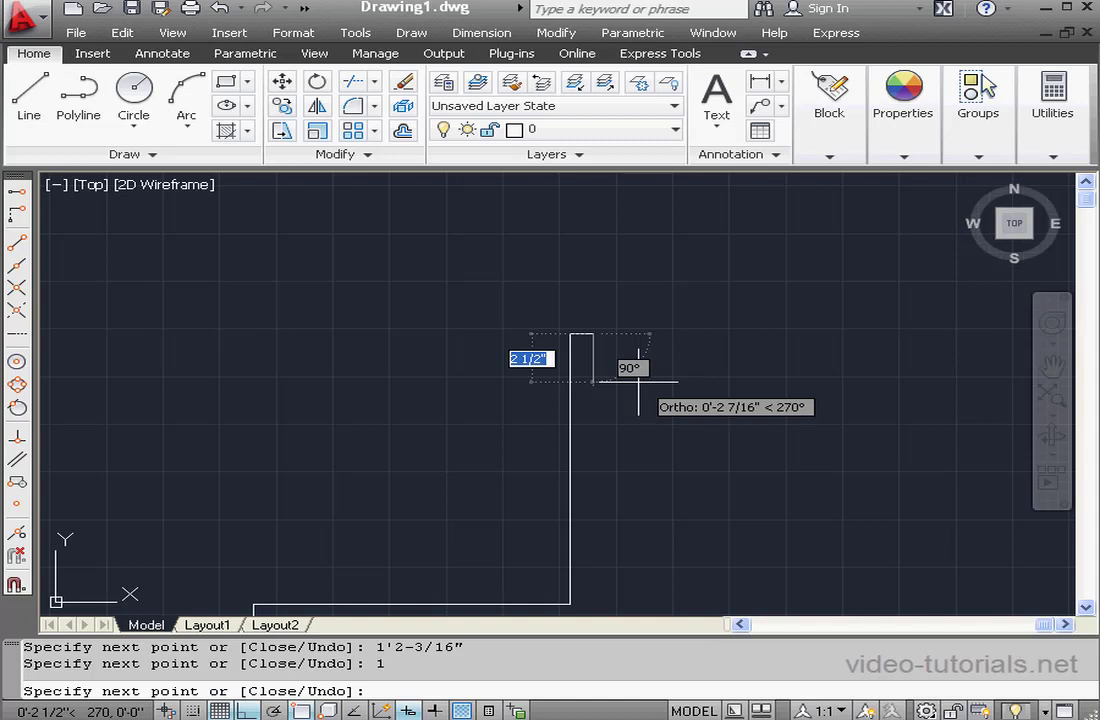
{"action": "right_click", "coordinate": [638, 381]}
{"action": "left_click", "coordinate": [712, 397]}
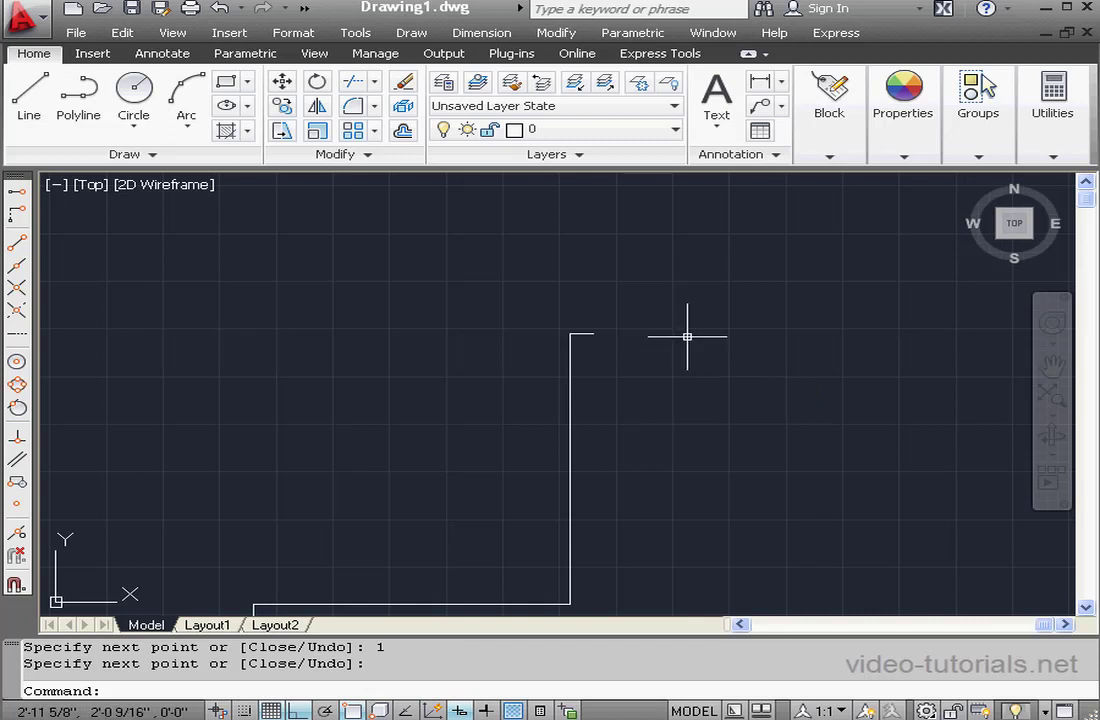
- Save the drawing as 51-A in the Exercise-AutoCAD-2012 folder and close it
{"action": "left_click", "coordinate": [131, 8]}
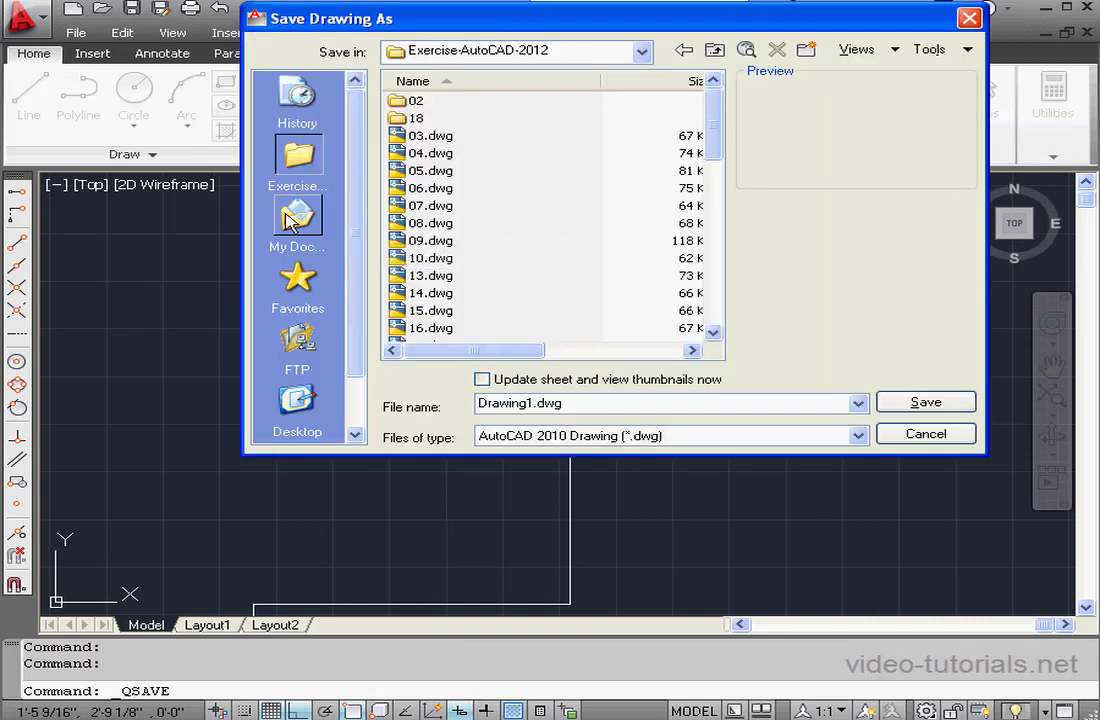
{"action": "double_click", "coordinate": [566, 404]}
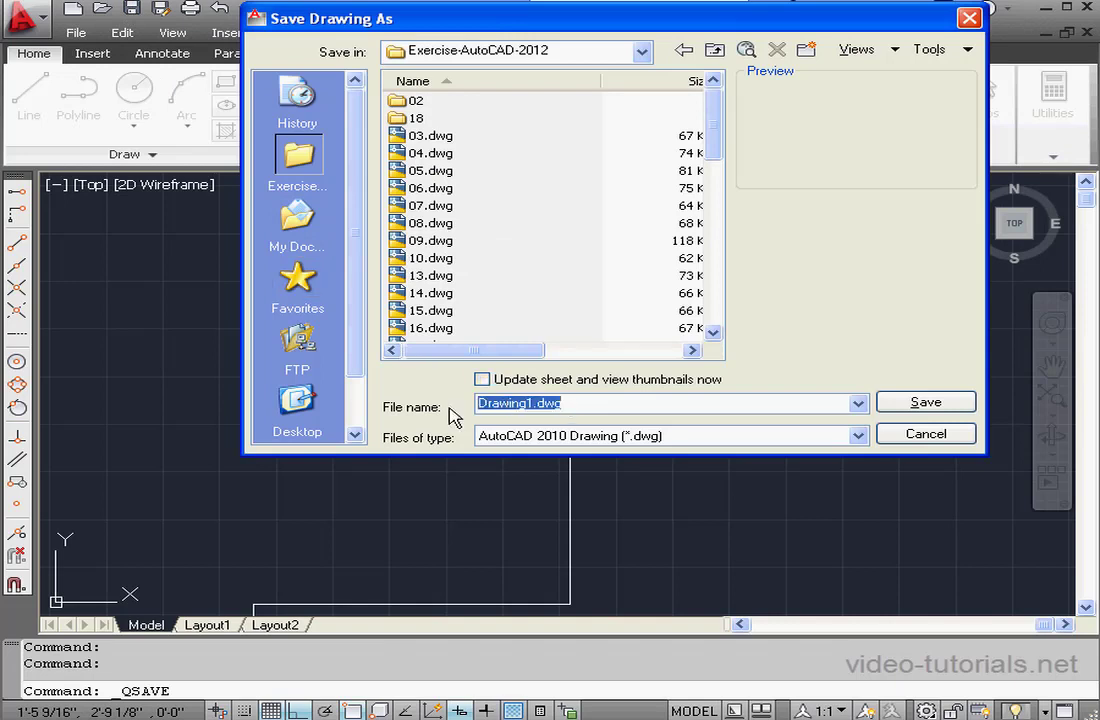
{"action": "type", "text": "51"}
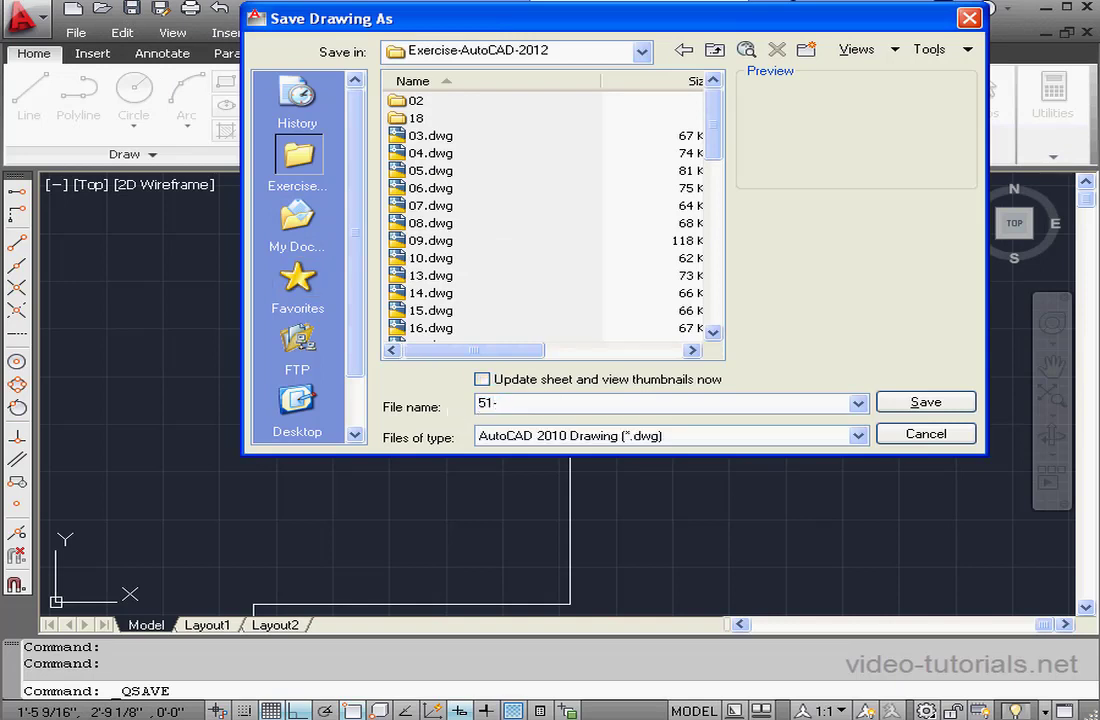
{"action": "type", "text": "-A"}
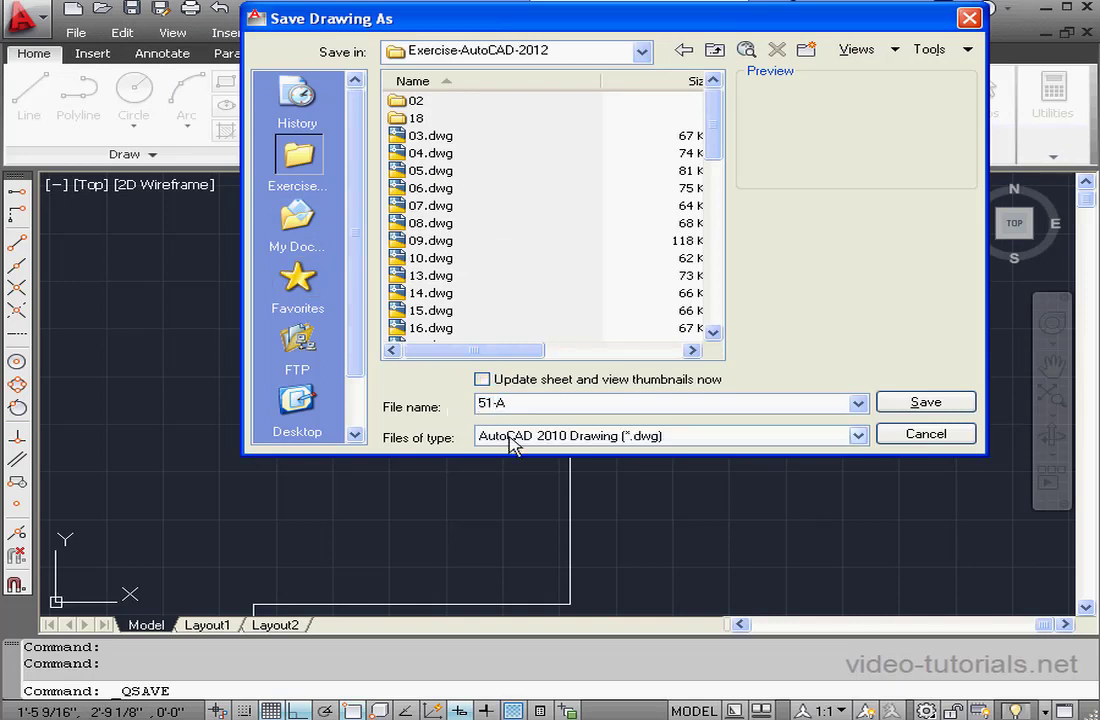
{"action": "left_click", "coordinate": [922, 405]}
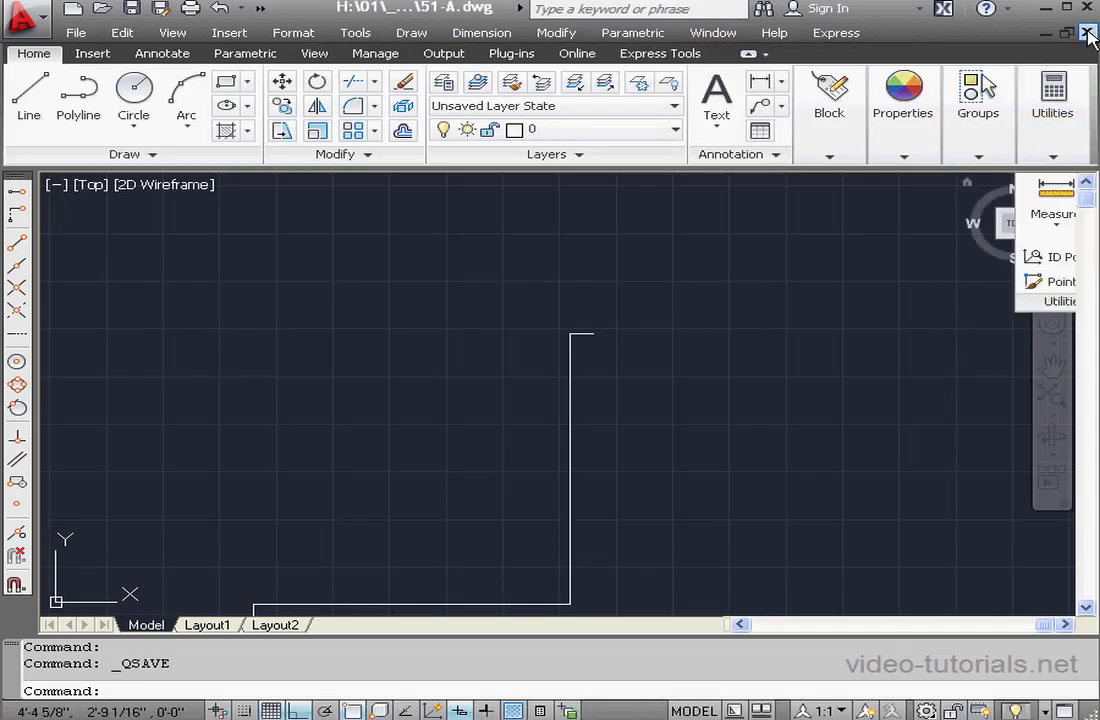
{"action": "left_click", "coordinate": [1086, 32]}
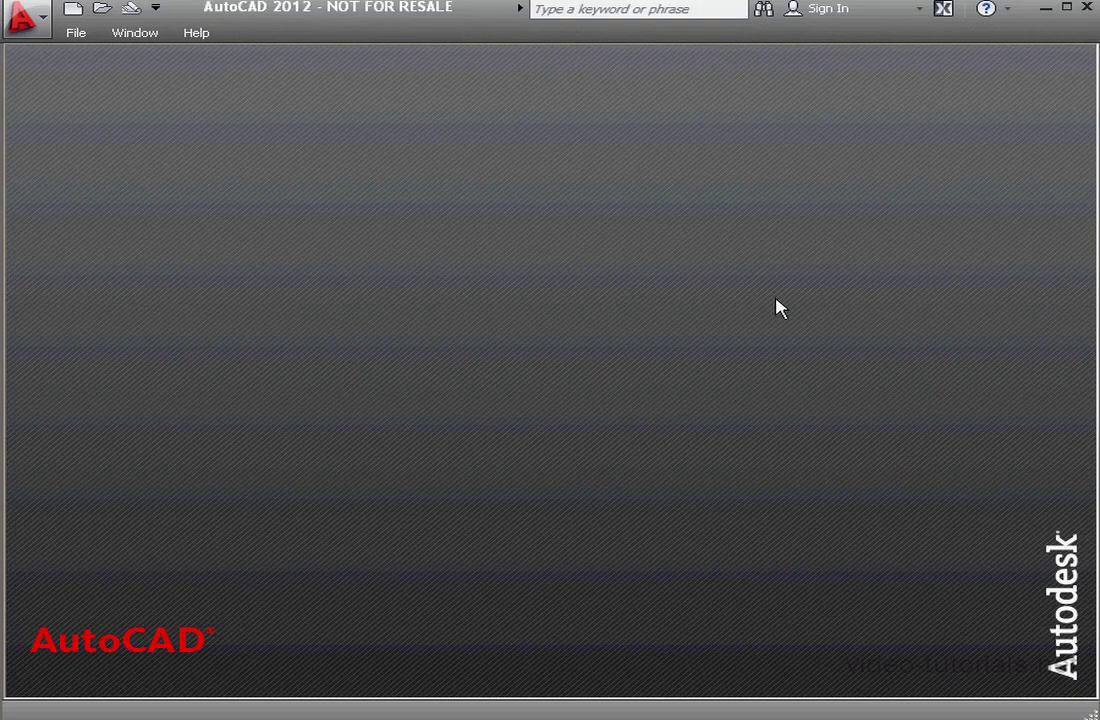
- Create two new drawings, the first from the acad.dwt template and the second from acadiso.dwt
{"action": "left_click", "coordinate": [74, 11]}
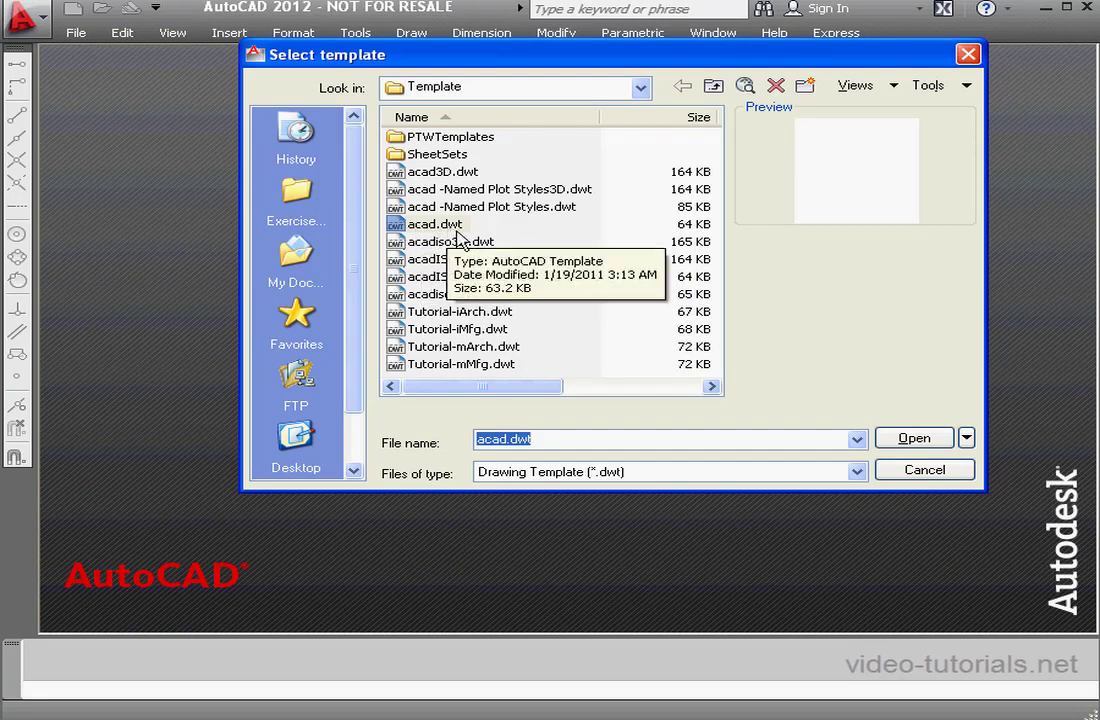
{"action": "left_click", "coordinate": [910, 442]}
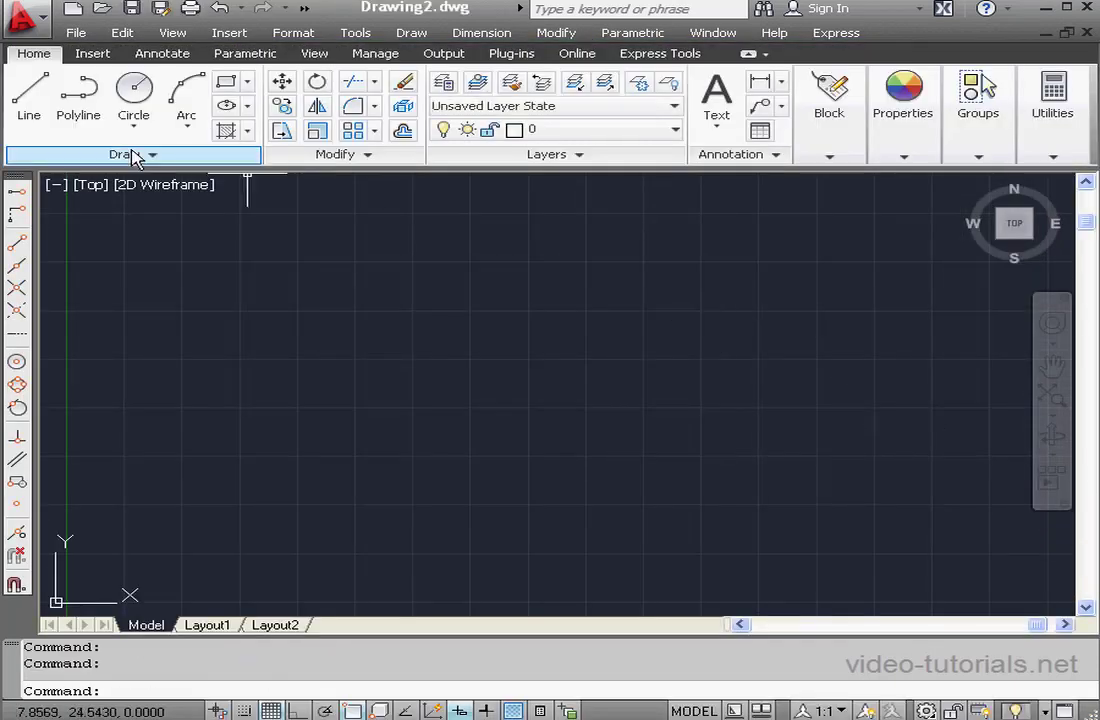
{"action": "left_click", "coordinate": [73, 10]}
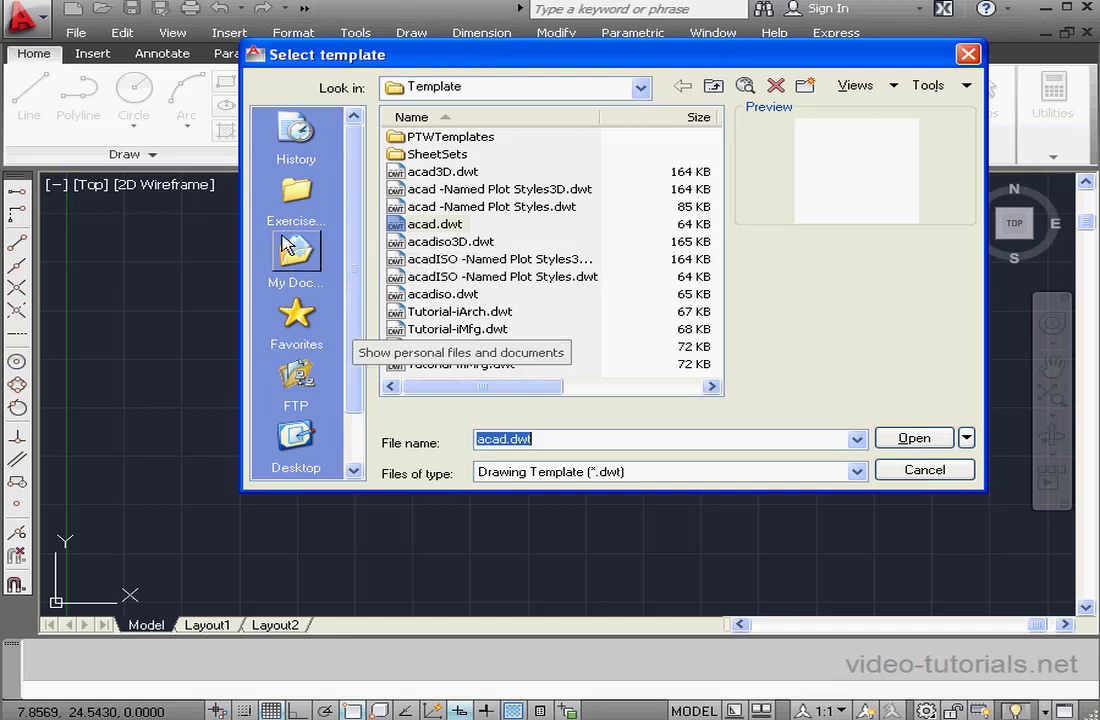
{"action": "left_click", "coordinate": [428, 294]}
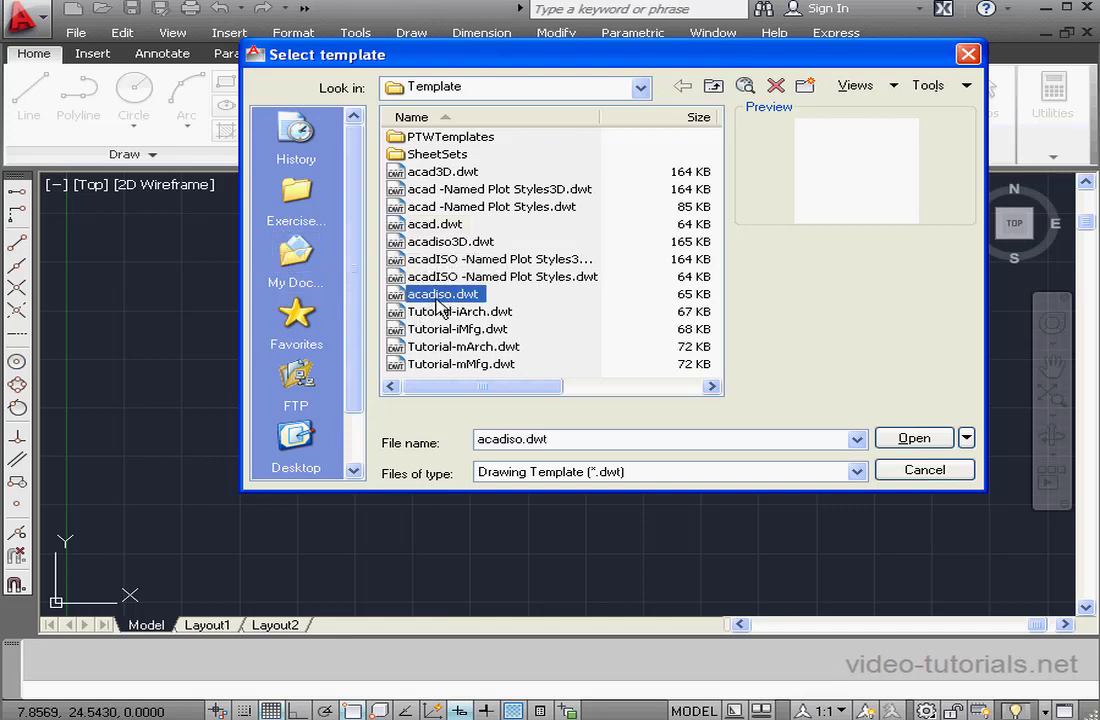
{"action": "left_click", "coordinate": [913, 440]}
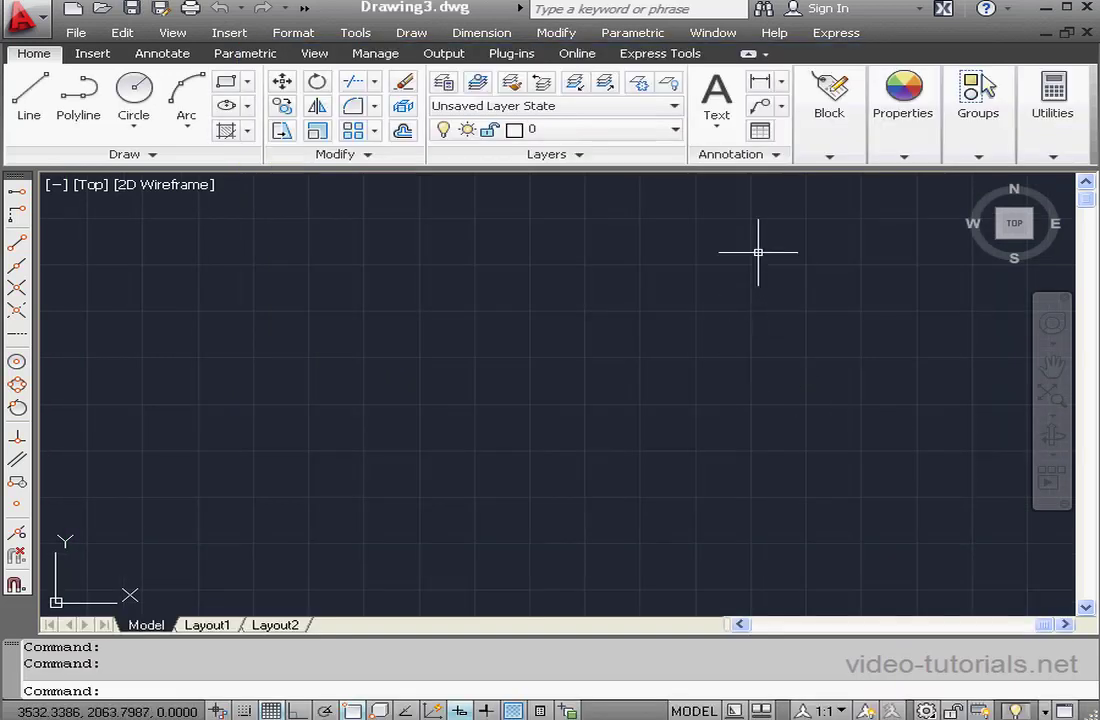
- Tile the two open drawings side by side and check the drawing units of Drawing2
{"action": "left_click", "coordinate": [713, 33]}
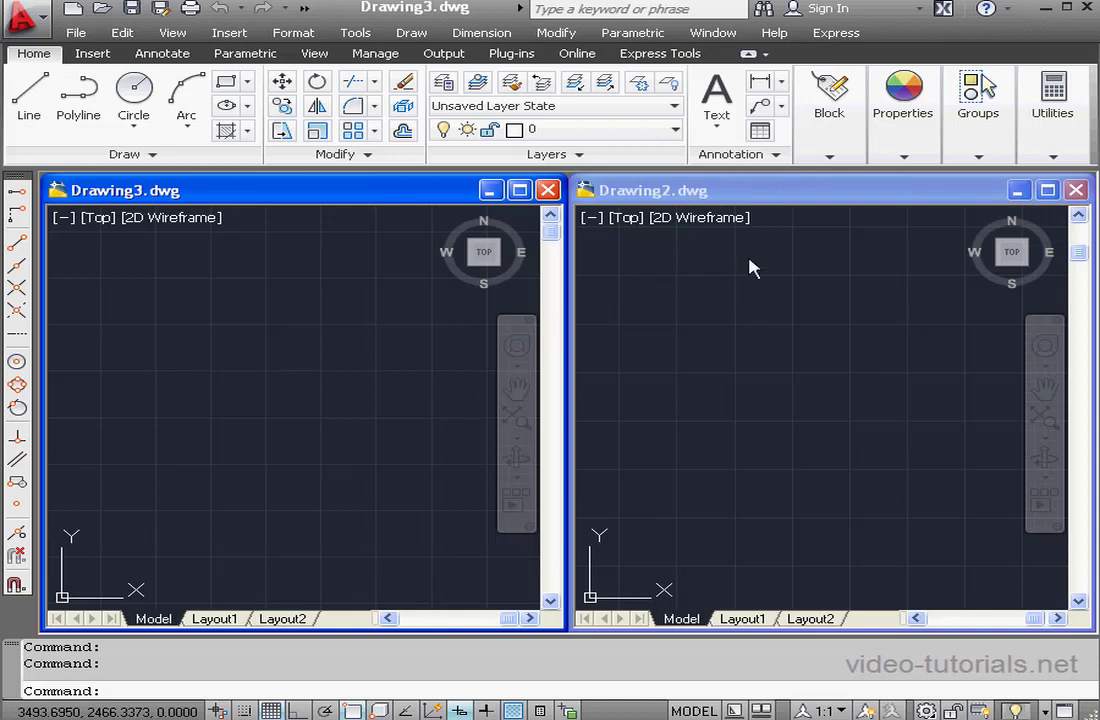
{"action": "left_click", "coordinate": [830, 192]}
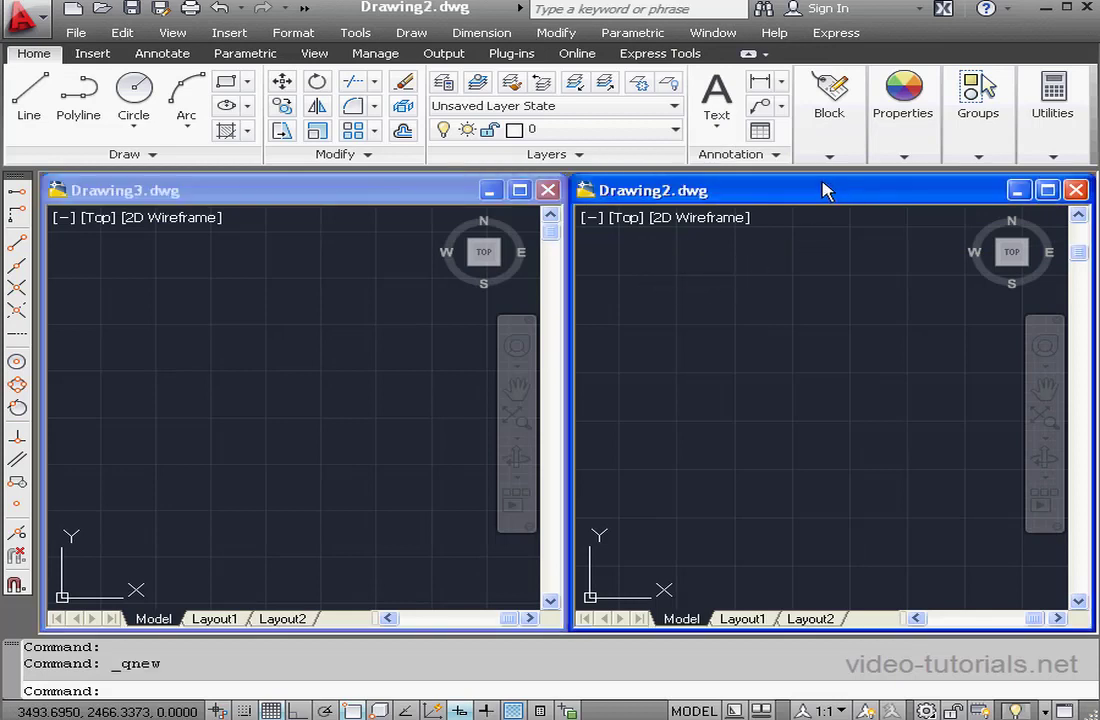
{"action": "left_click", "coordinate": [28, 18]}
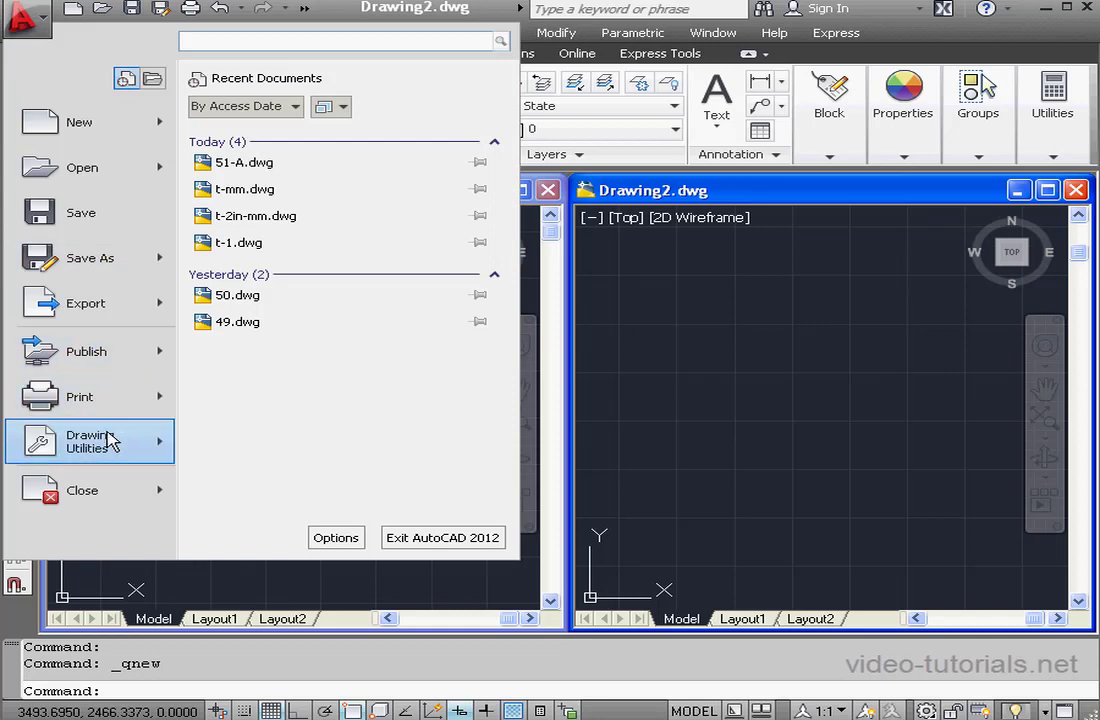
{"action": "mouse_move", "coordinate": [110, 437]}
{"action": "left_click", "coordinate": [272, 206]}
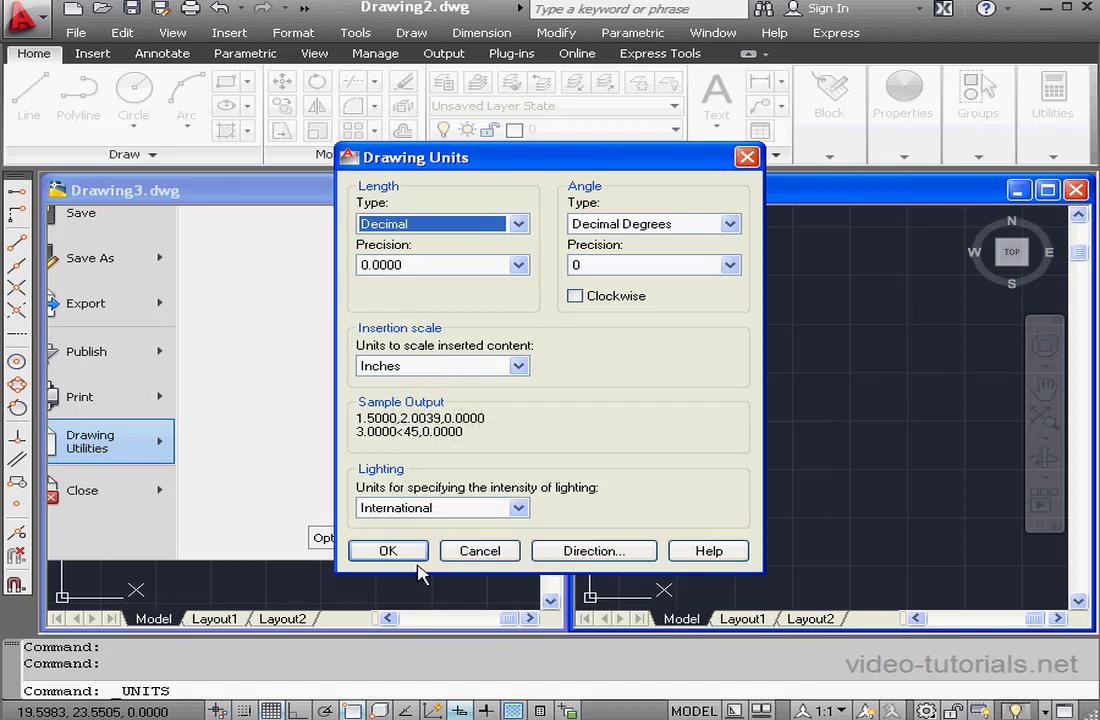
{"action": "left_click", "coordinate": [415, 553]}
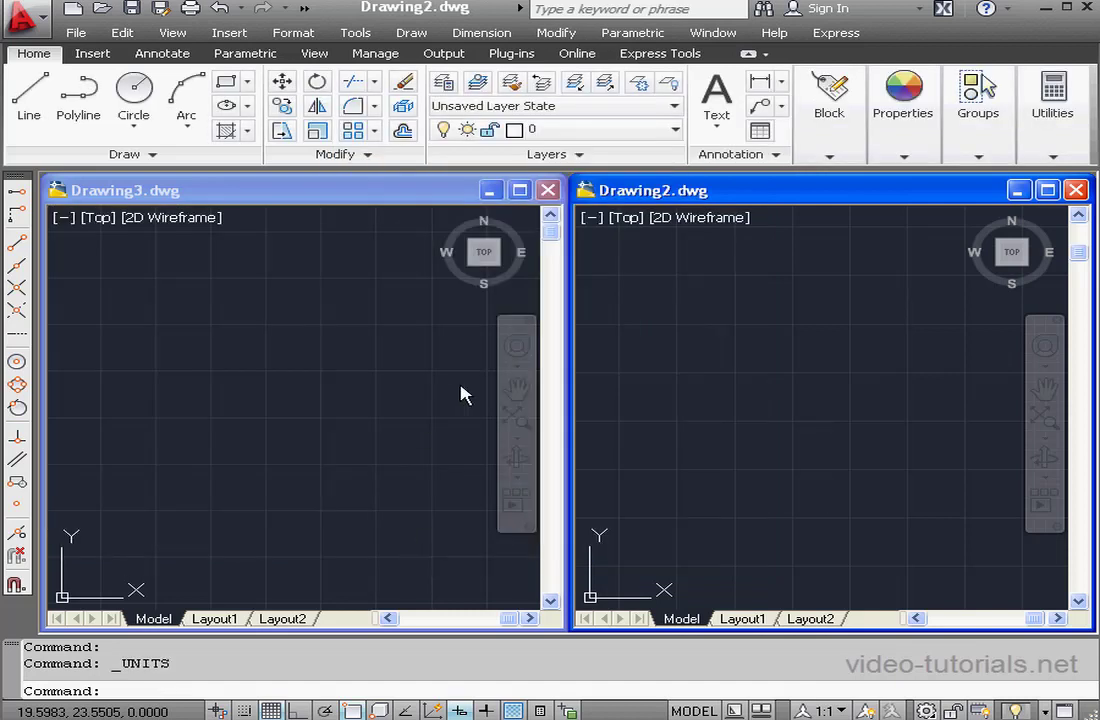
- Check the drawing units of Drawing3, including its insertion scale
{"action": "left_click", "coordinate": [352, 195]}
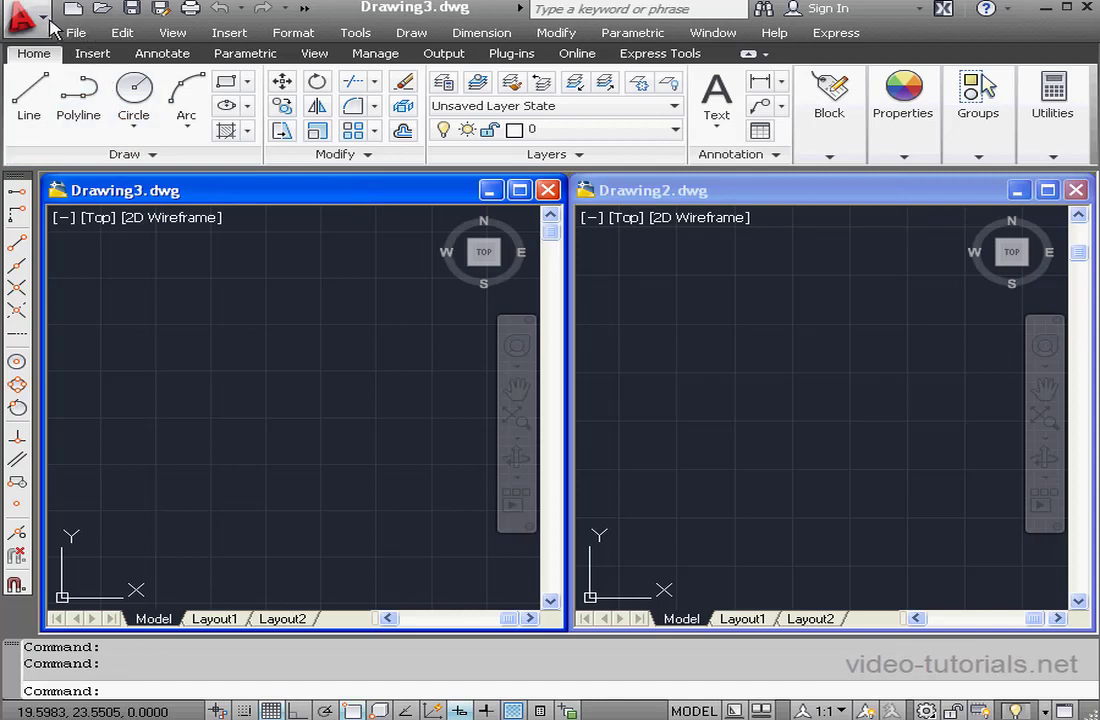
{"action": "left_click", "coordinate": [42, 20]}
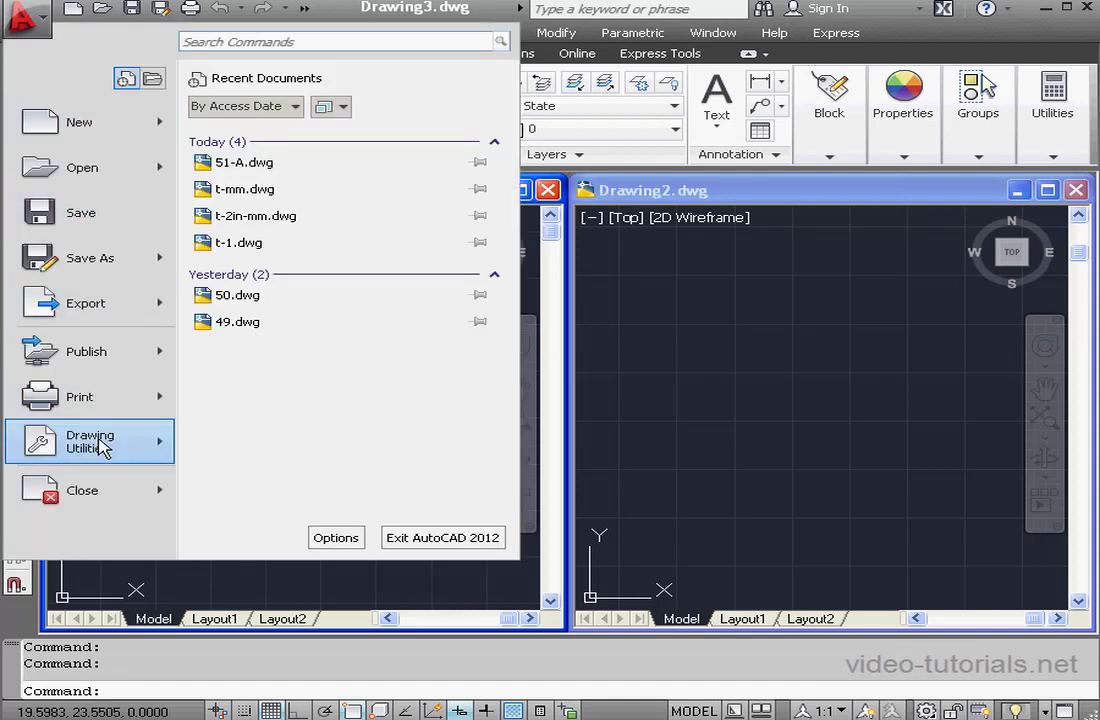
{"action": "mouse_move", "coordinate": [103, 447]}
{"action": "left_click", "coordinate": [291, 202]}
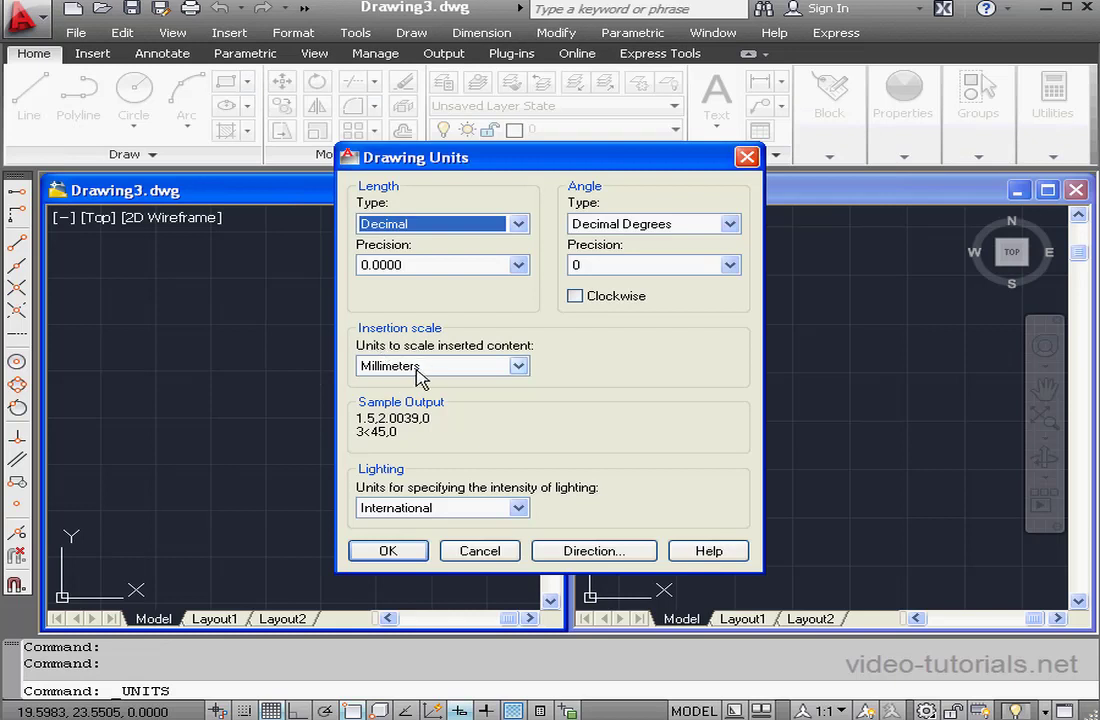
{"action": "left_click", "coordinate": [388, 551]}
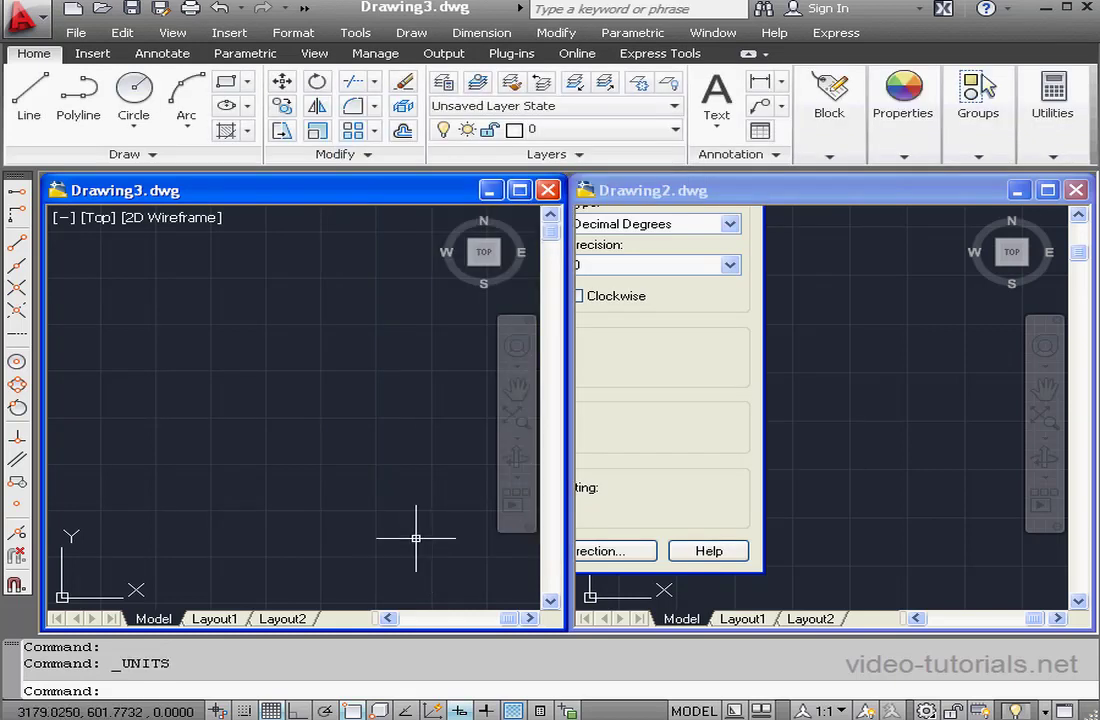
- Draw a circle of radius 10 centred at 0,0 in Drawing3
{"action": "left_click", "coordinate": [711, 204]}
{"action": "left_click", "coordinate": [449, 202]}
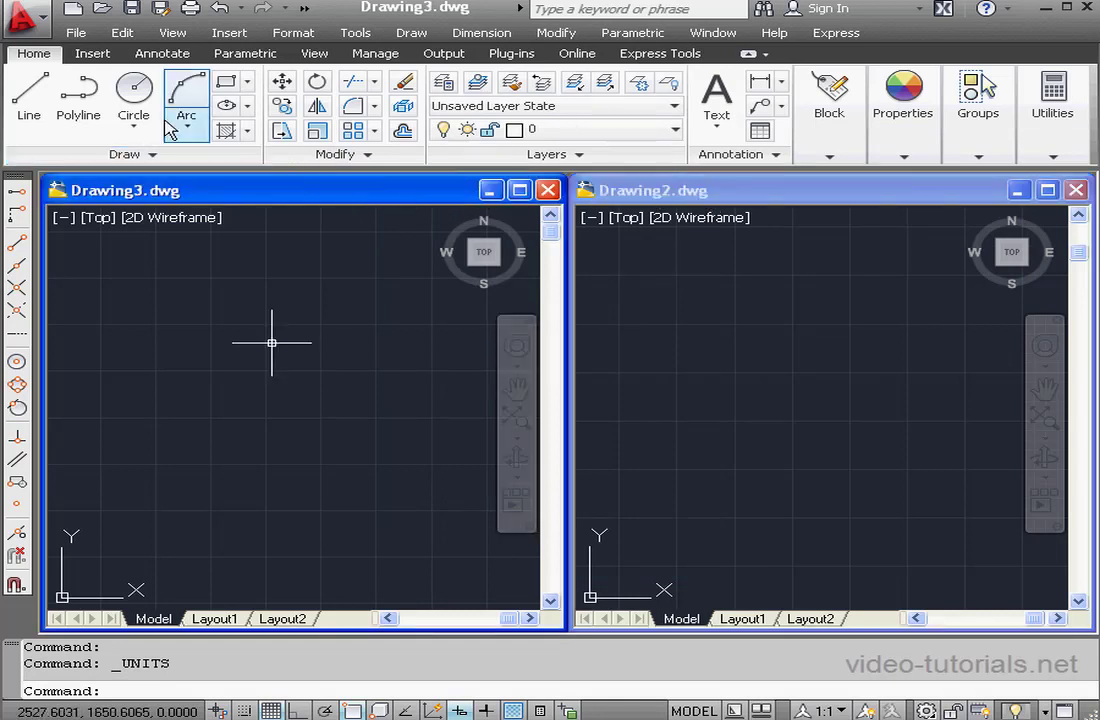
{"action": "left_click", "coordinate": [133, 90]}
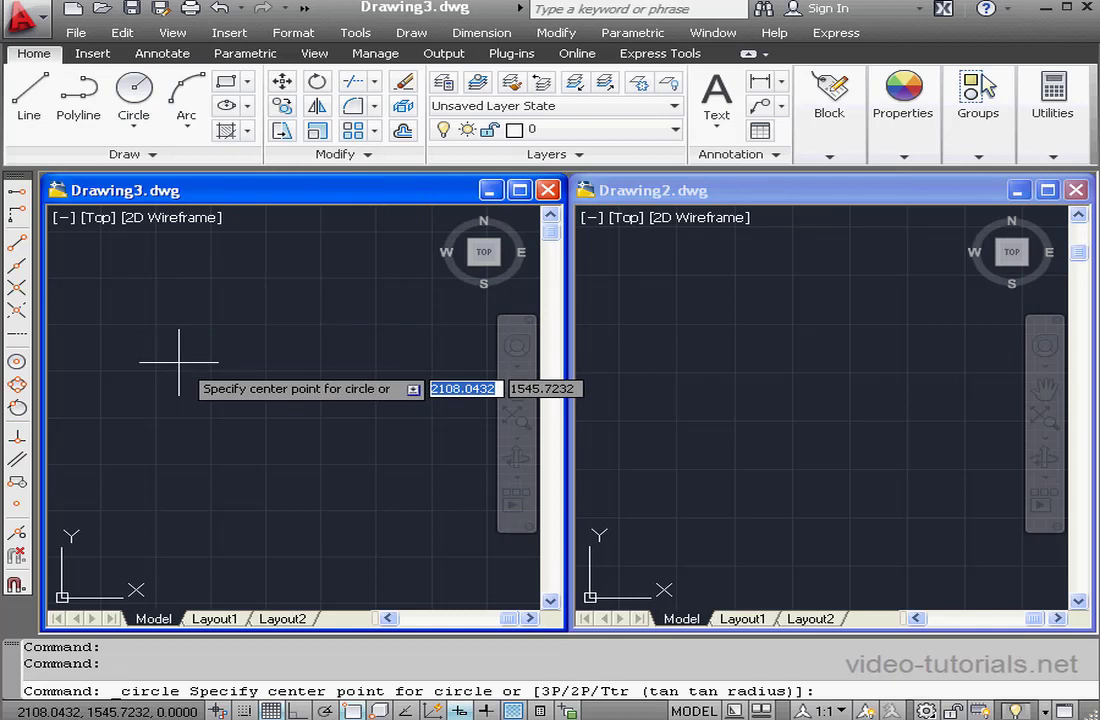
{"action": "type", "text": "0"}
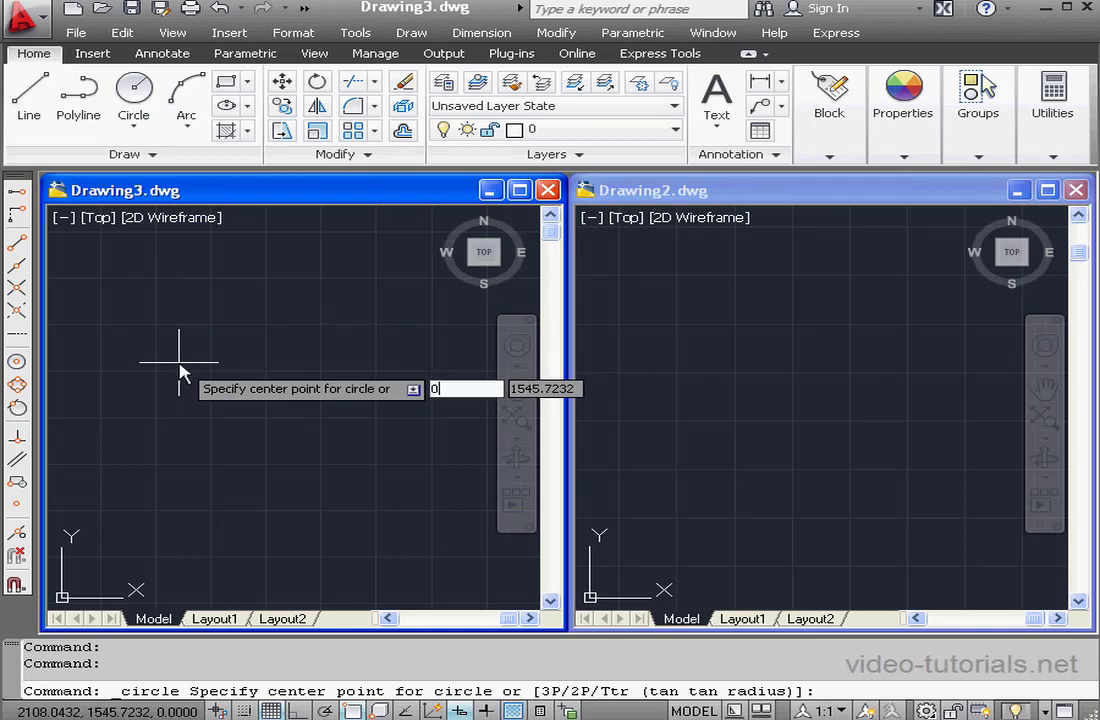
{"action": "type", "text": ",0"}
{"action": "key", "text": "Return"}
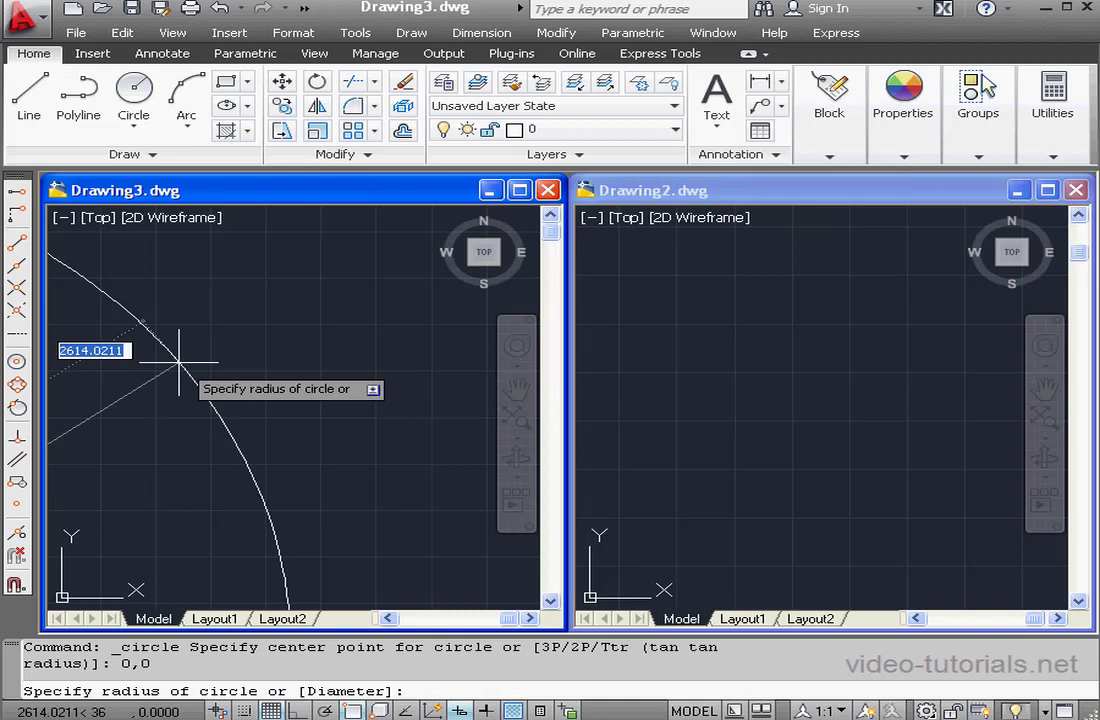
{"action": "type", "text": "1"}
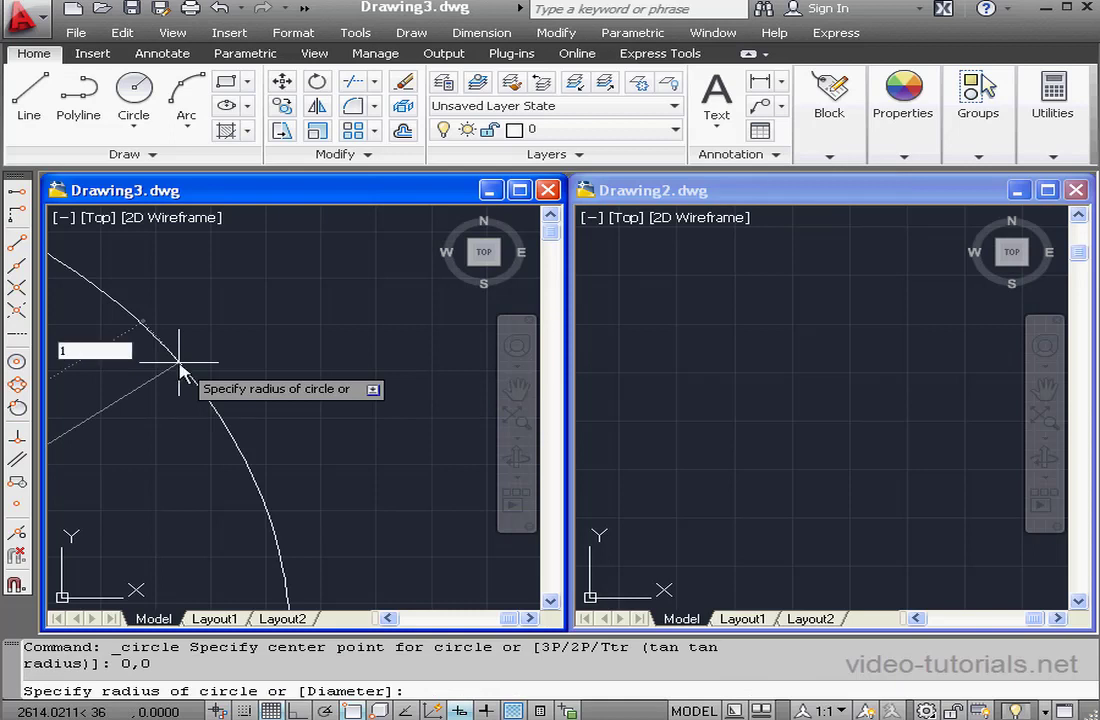
{"action": "type", "text": "0"}
{"action": "key", "text": "Return"}
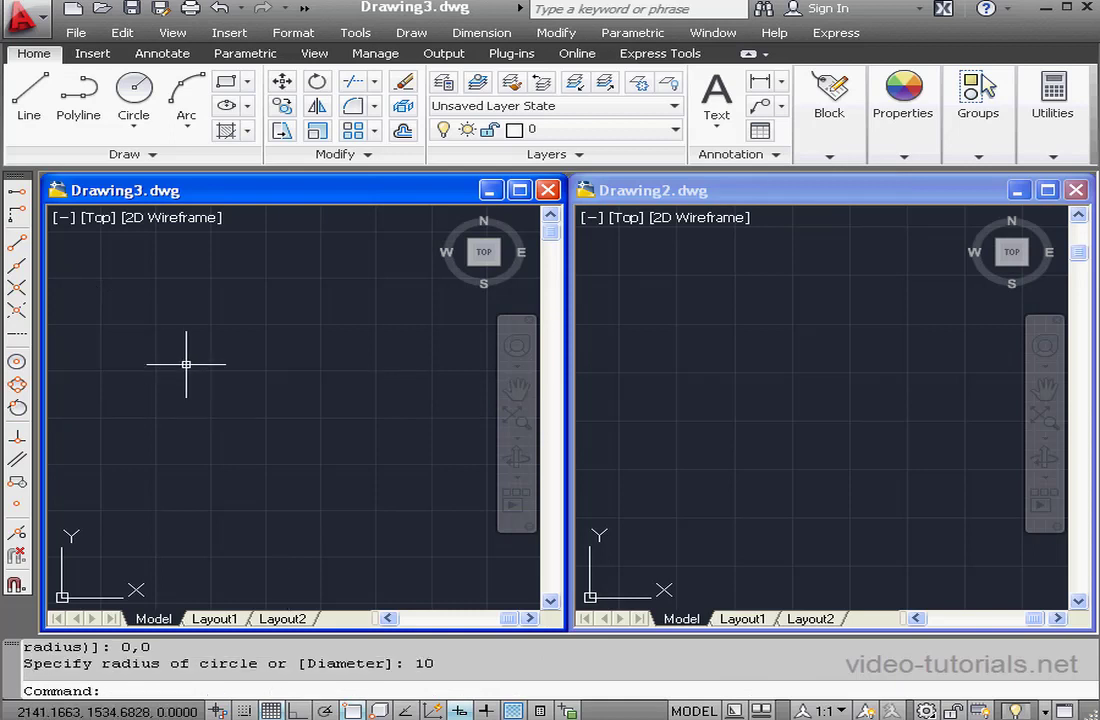
- Zoom Drawing3 to its extents and regenerate the model to smooth the circle's display
{"action": "middle_click", "coordinate": [187, 365]}
{"action": "middle_click", "coordinate": [187, 365]}
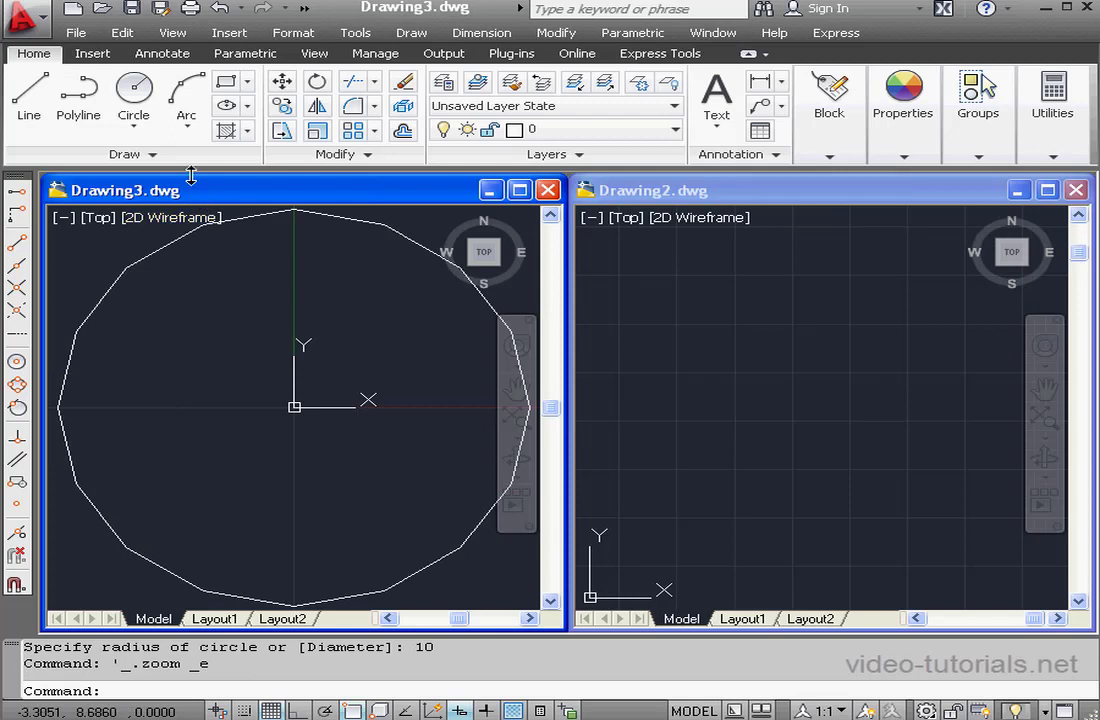
{"action": "left_click", "coordinate": [168, 32]}
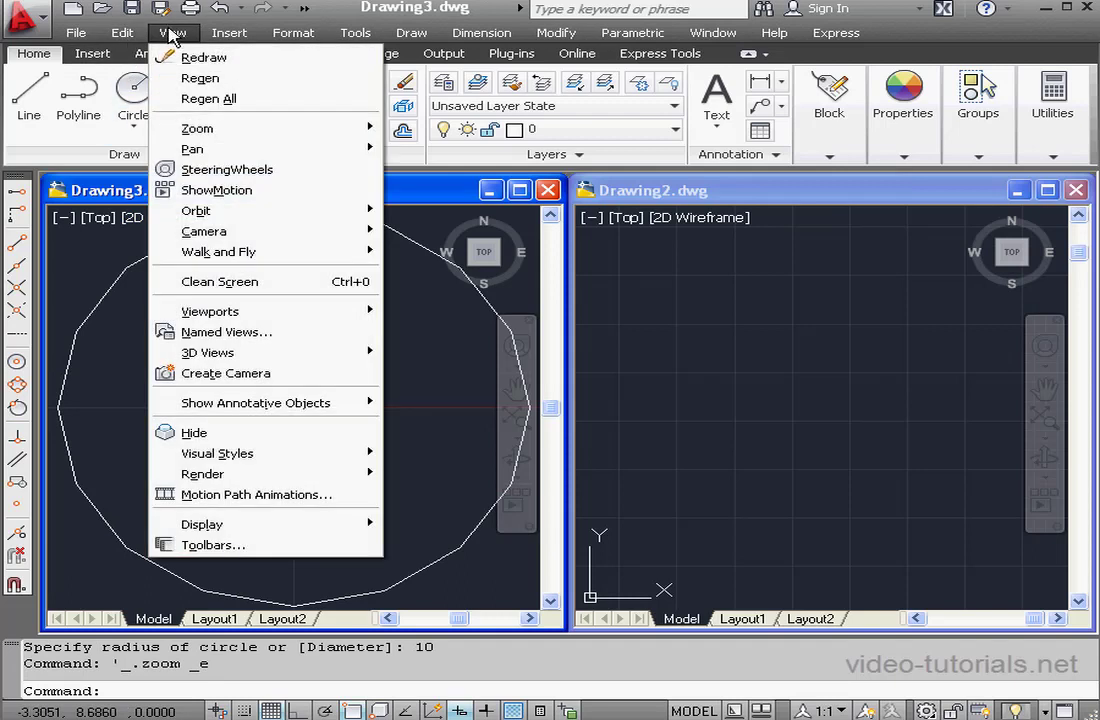
{"action": "left_click", "coordinate": [186, 80]}
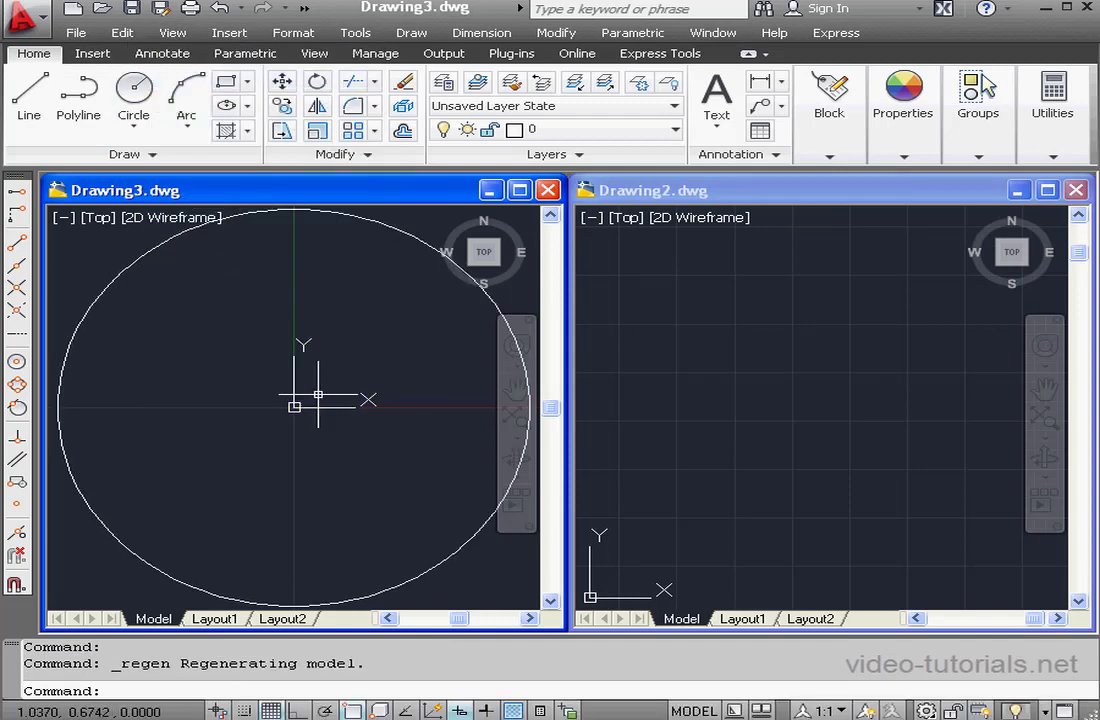
- List the properties of the circle in Drawing3 and check its radius
{"action": "scroll", "coordinate": [318, 398], "scroll_direction": "down", "scroll_amount": 4}
{"action": "middle_click_drag", "start_coordinate": [331, 388], "coordinate": [219, 480]}
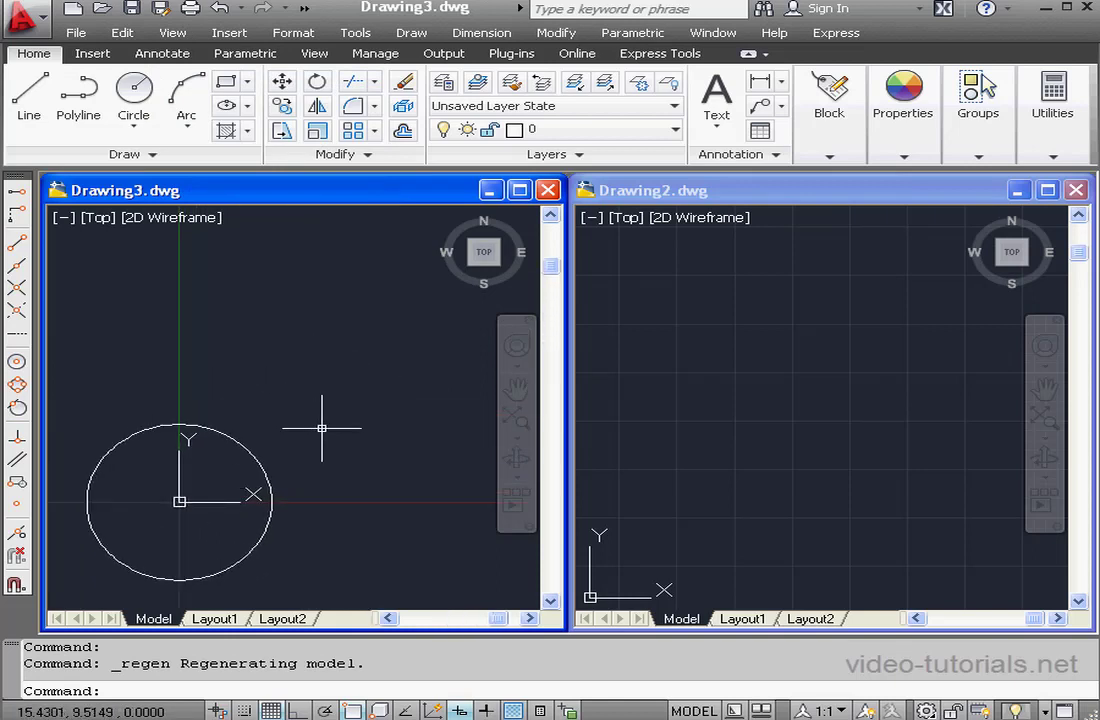
{"action": "left_click", "coordinate": [355, 33]}
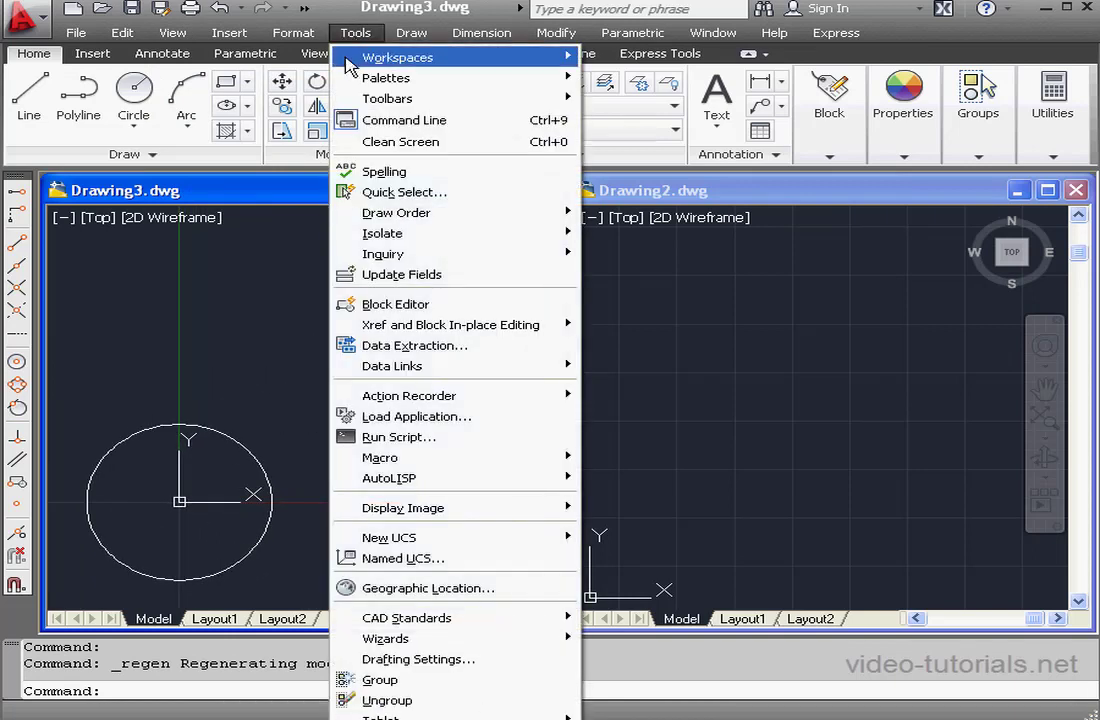
{"action": "mouse_move", "coordinate": [372, 262]}
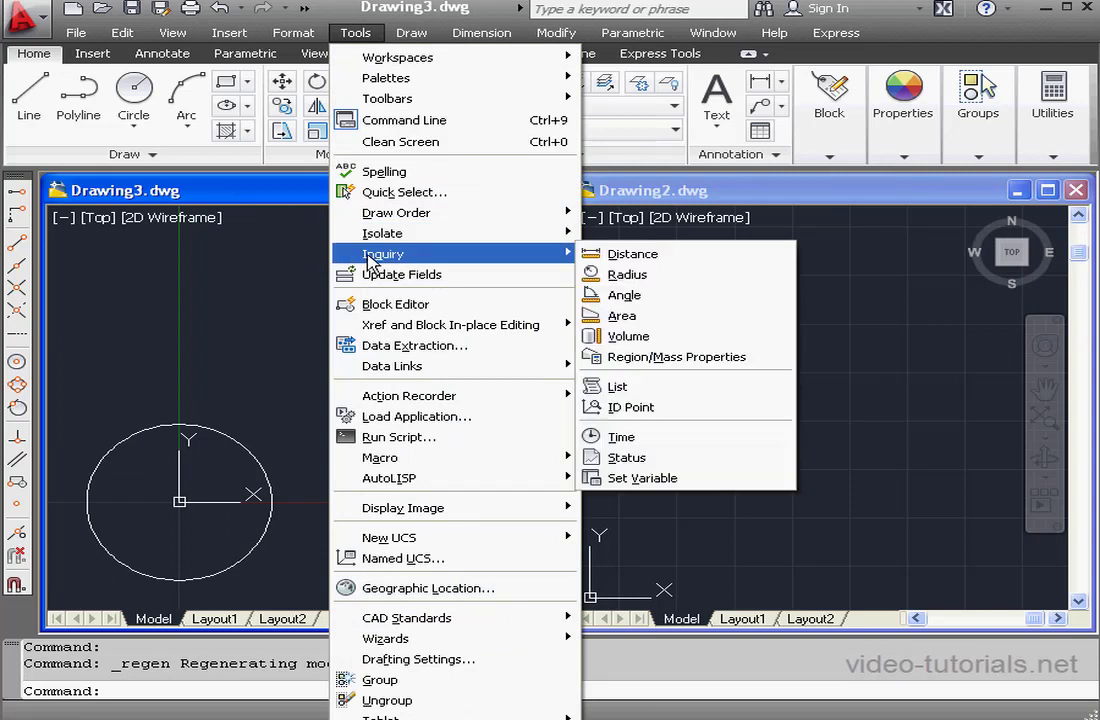
{"action": "left_click", "coordinate": [615, 387]}
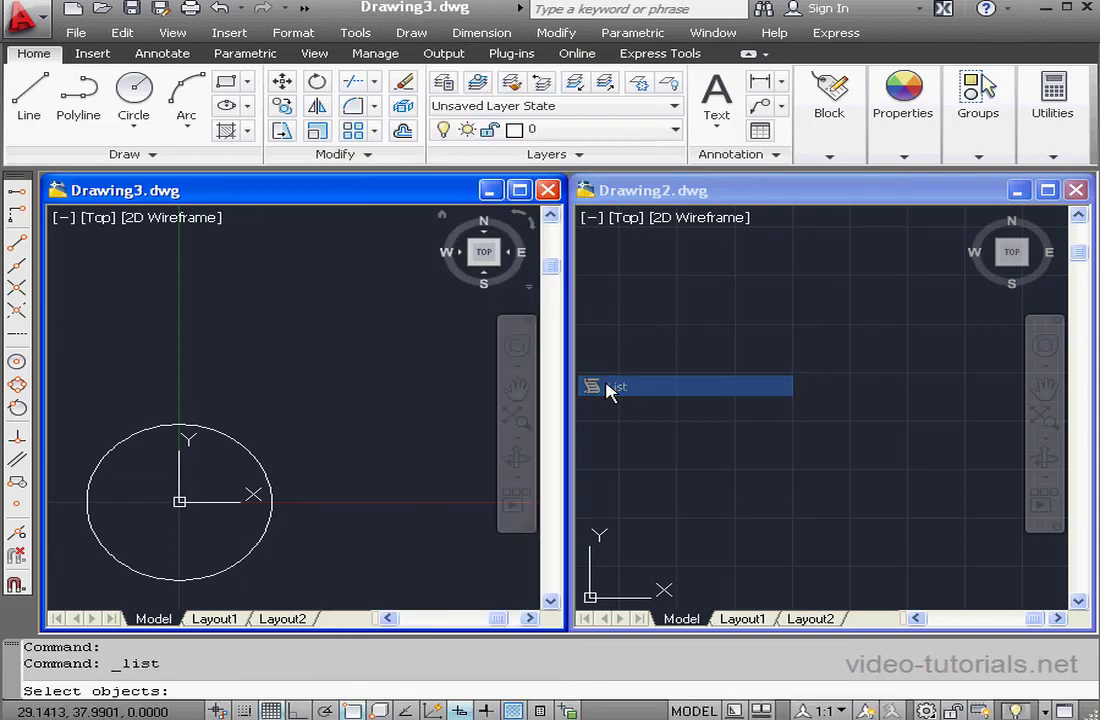
{"action": "left_click", "coordinate": [255, 458]}
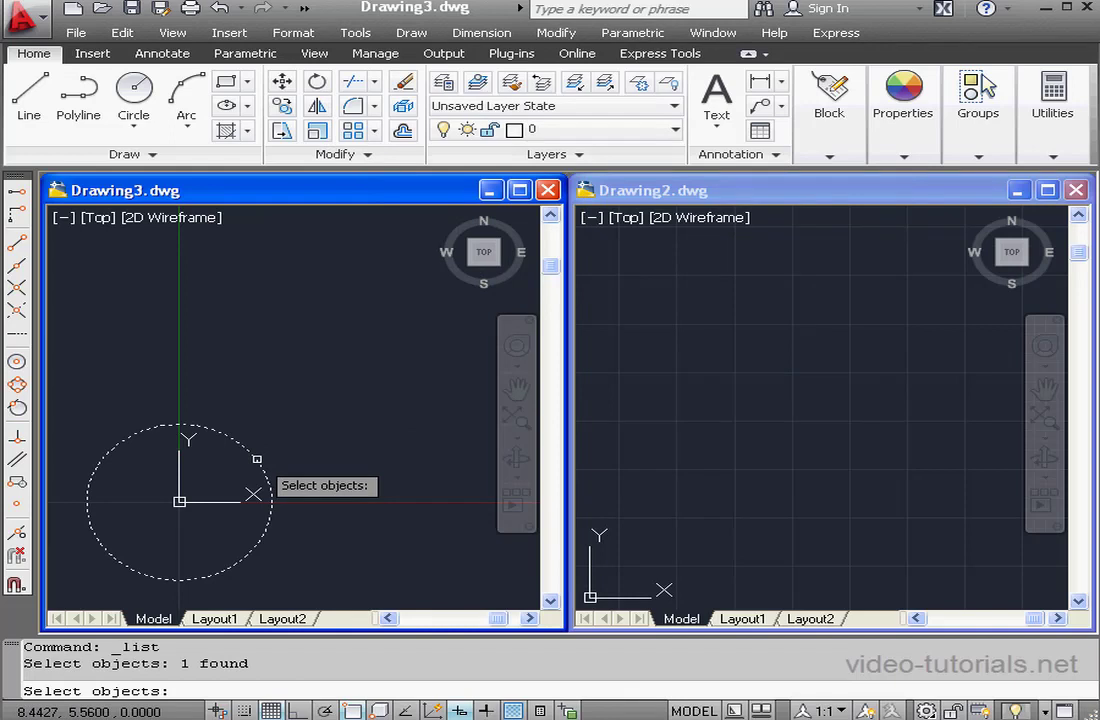
{"action": "key", "text": "Return"}
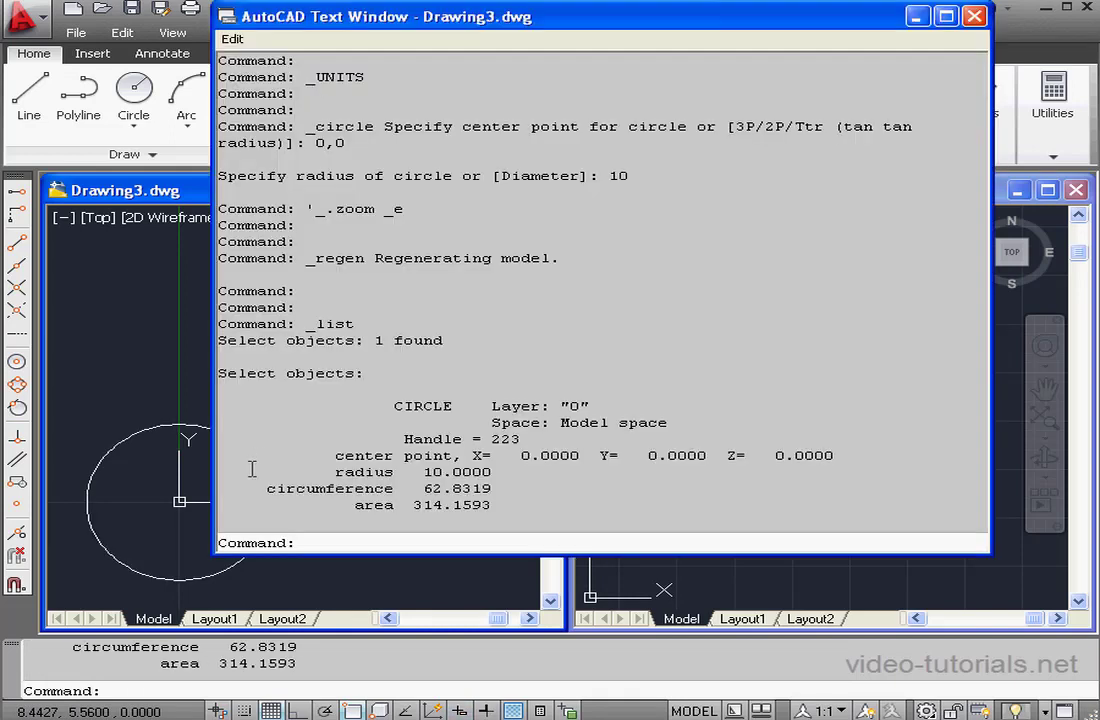
{"action": "left_click_drag", "start_coordinate": [511, 472], "coordinate": [338, 469]}
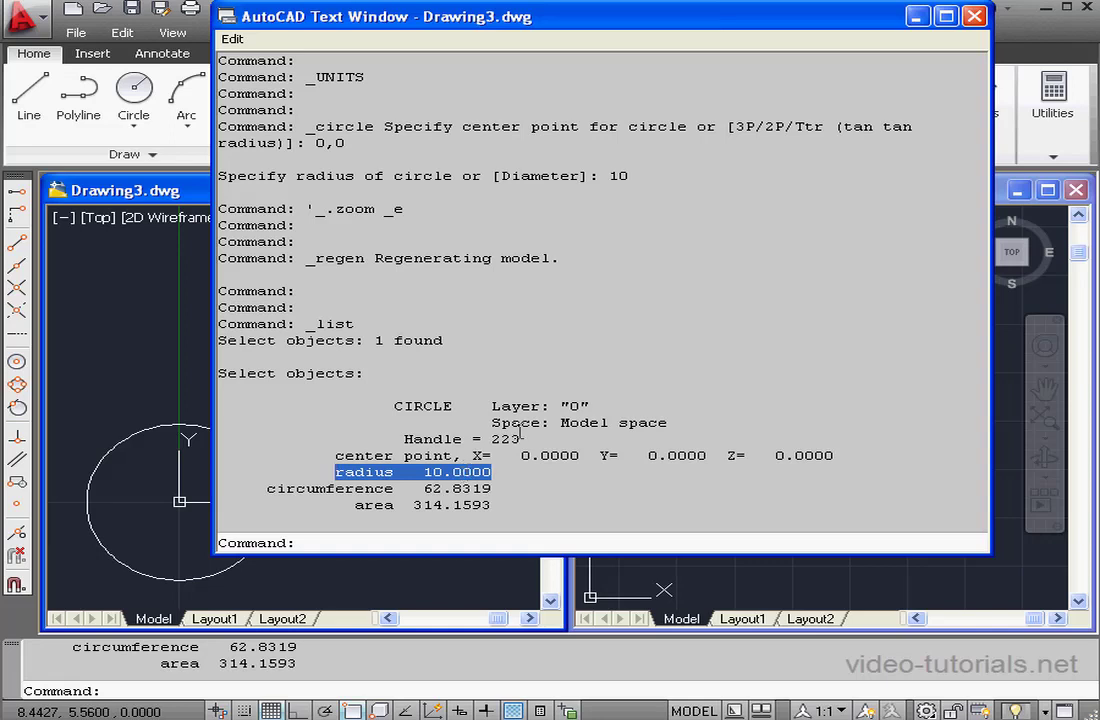
{"action": "left_click", "coordinate": [974, 16]}
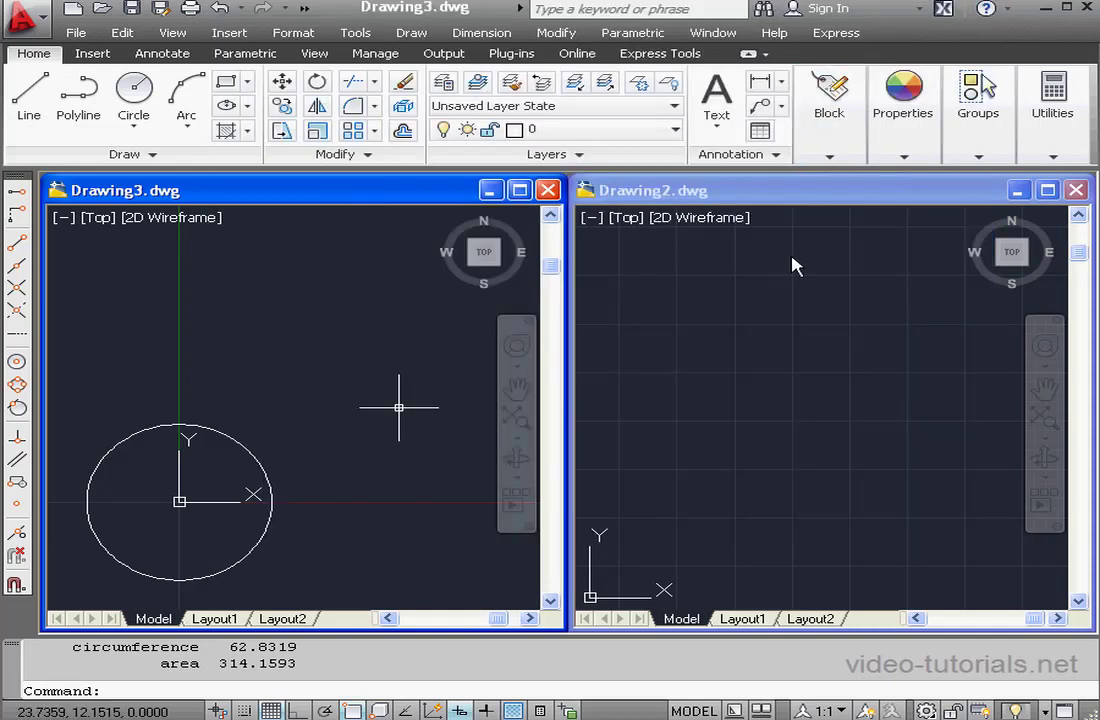
- Copy the circle from Drawing3 into the open area of Drawing2
{"action": "left_click", "coordinate": [258, 459]}
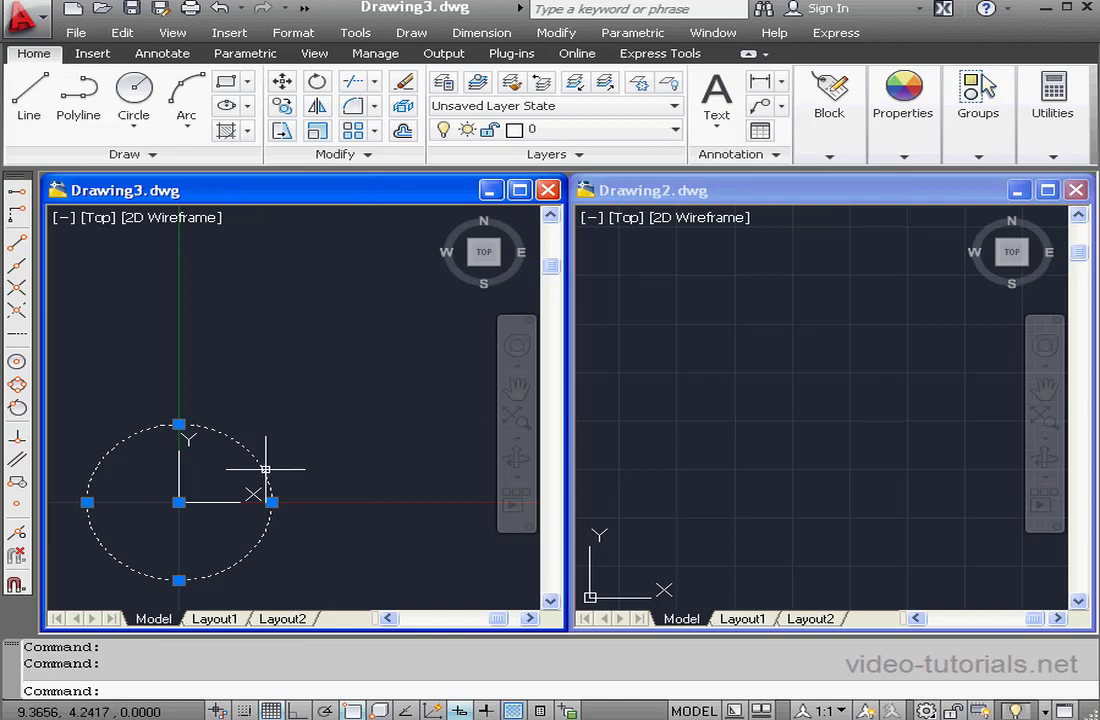
{"action": "left_click_drag", "start_coordinate": [265, 466], "coordinate": [903, 366]}
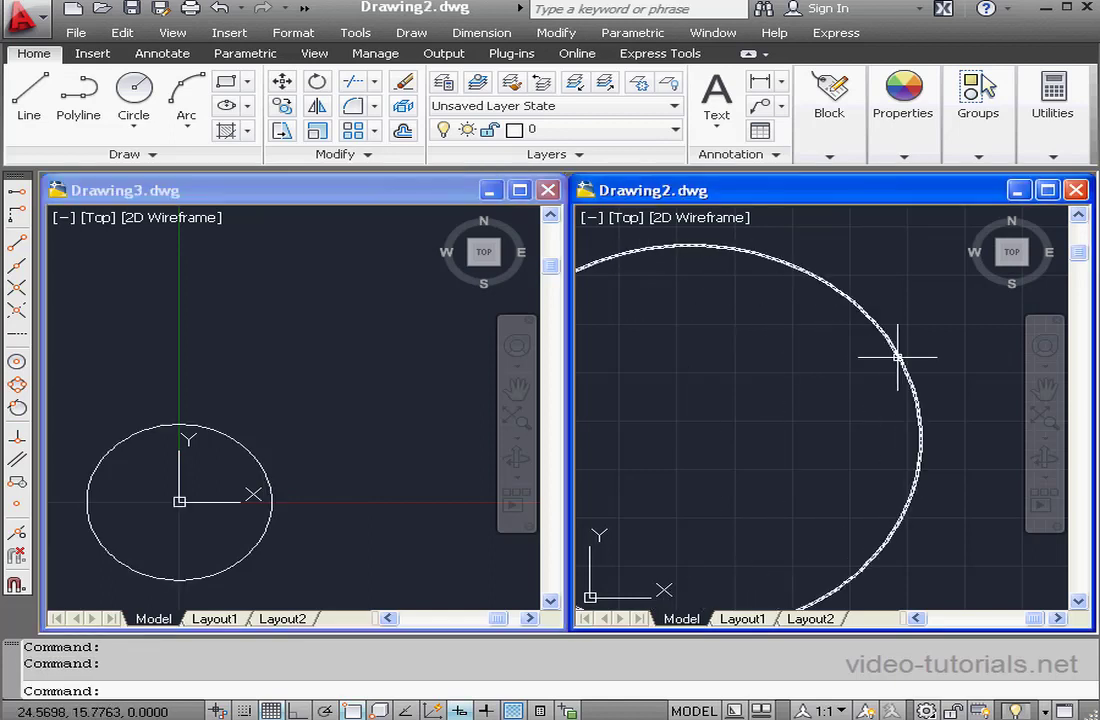
{"action": "scroll", "coordinate": [815, 427], "scroll_direction": "down", "scroll_amount": 3}
{"action": "middle_click_drag", "start_coordinate": [813, 427], "coordinate": [771, 463]}
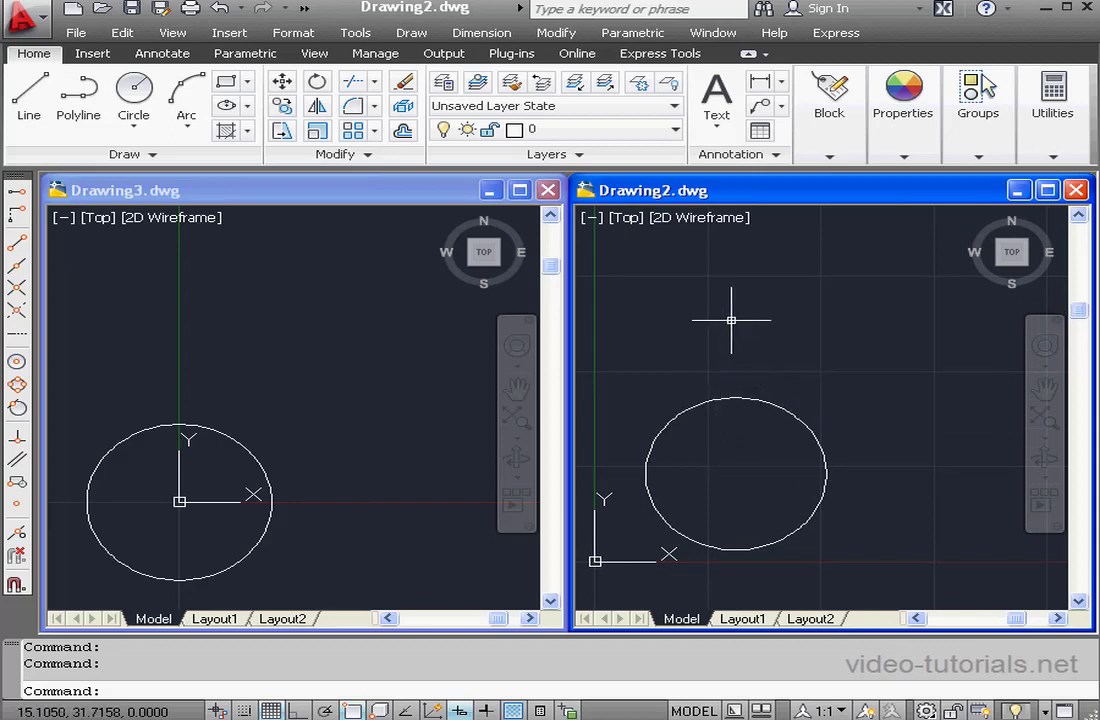
- List the properties of the copied circle in Drawing2 and check its radius
{"action": "left_click", "coordinate": [357, 33]}
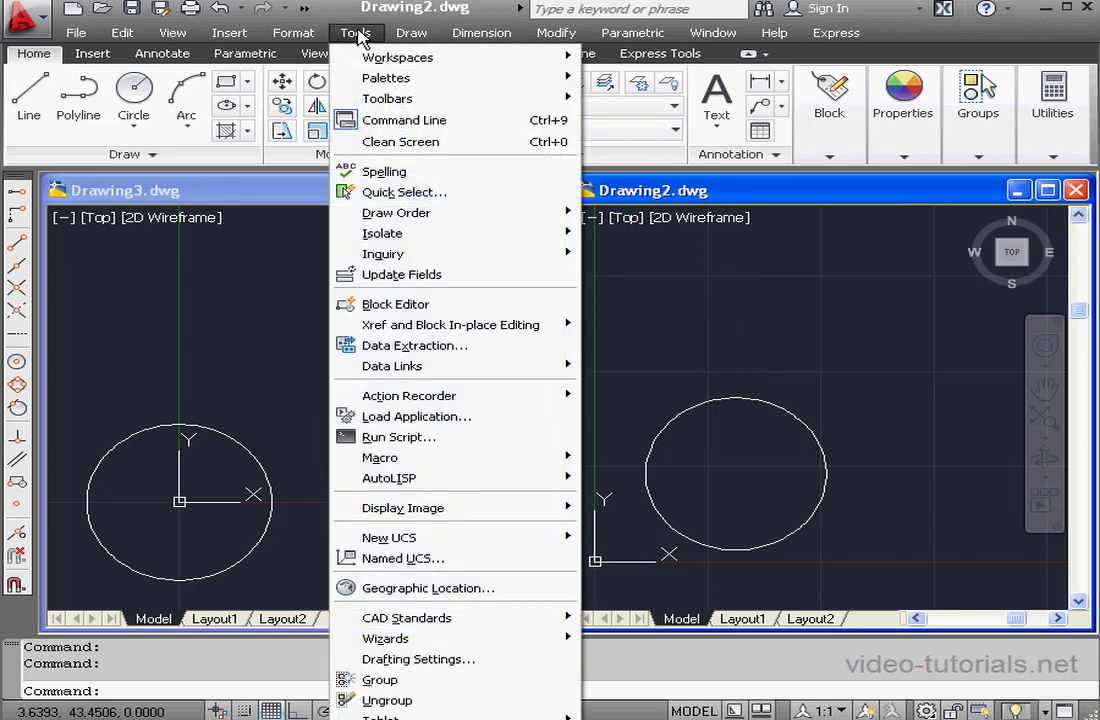
{"action": "mouse_move", "coordinate": [453, 256]}
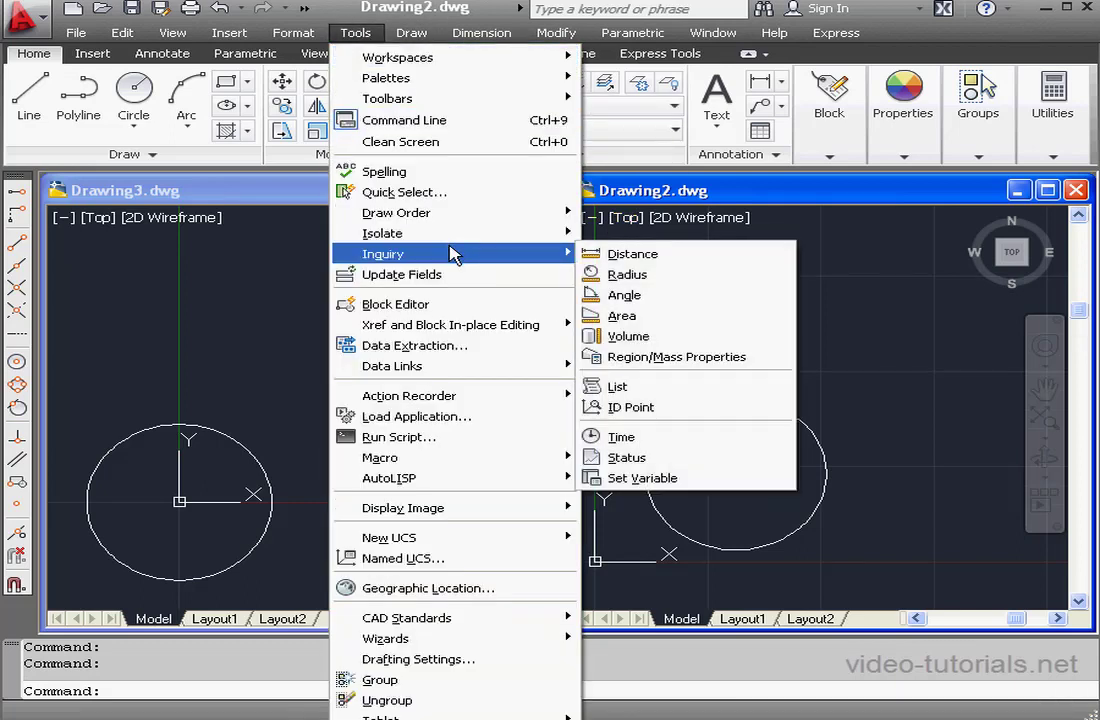
{"action": "left_click", "coordinate": [615, 386]}
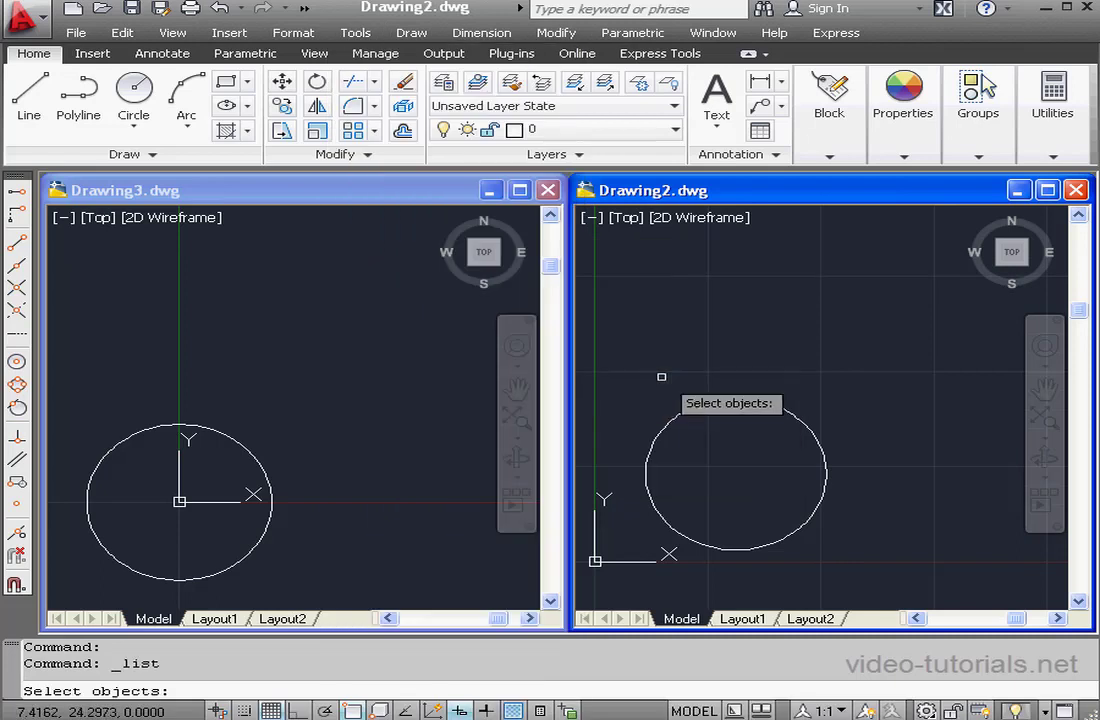
{"action": "left_click", "coordinate": [733, 396]}
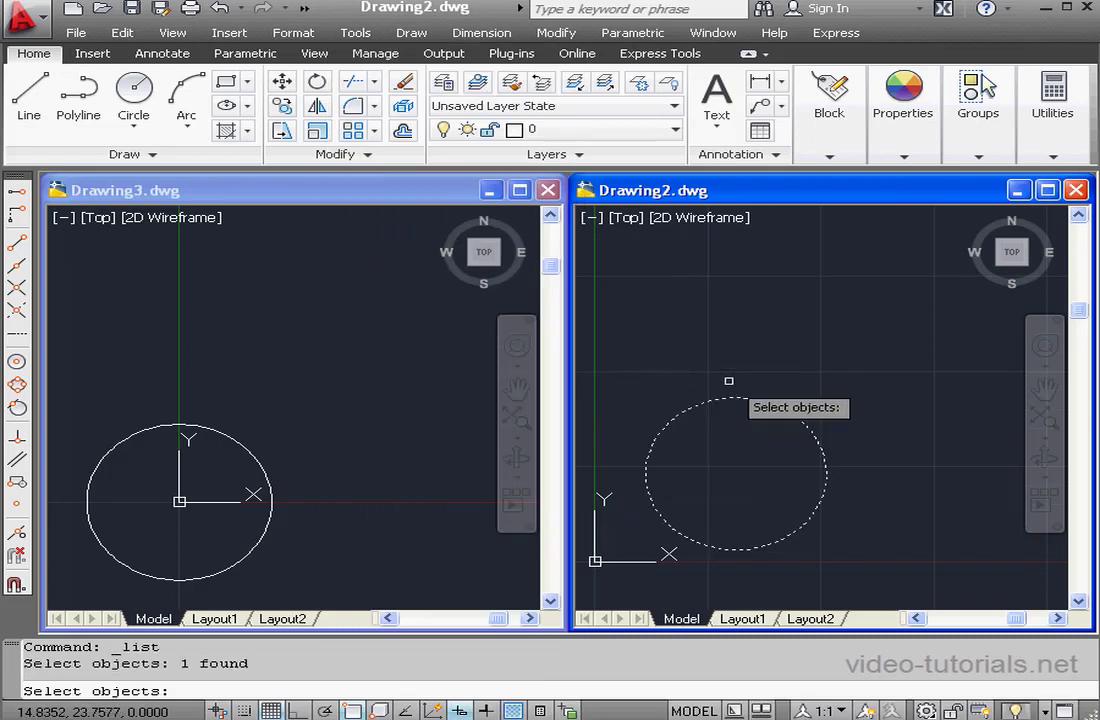
{"action": "key", "text": "Return"}
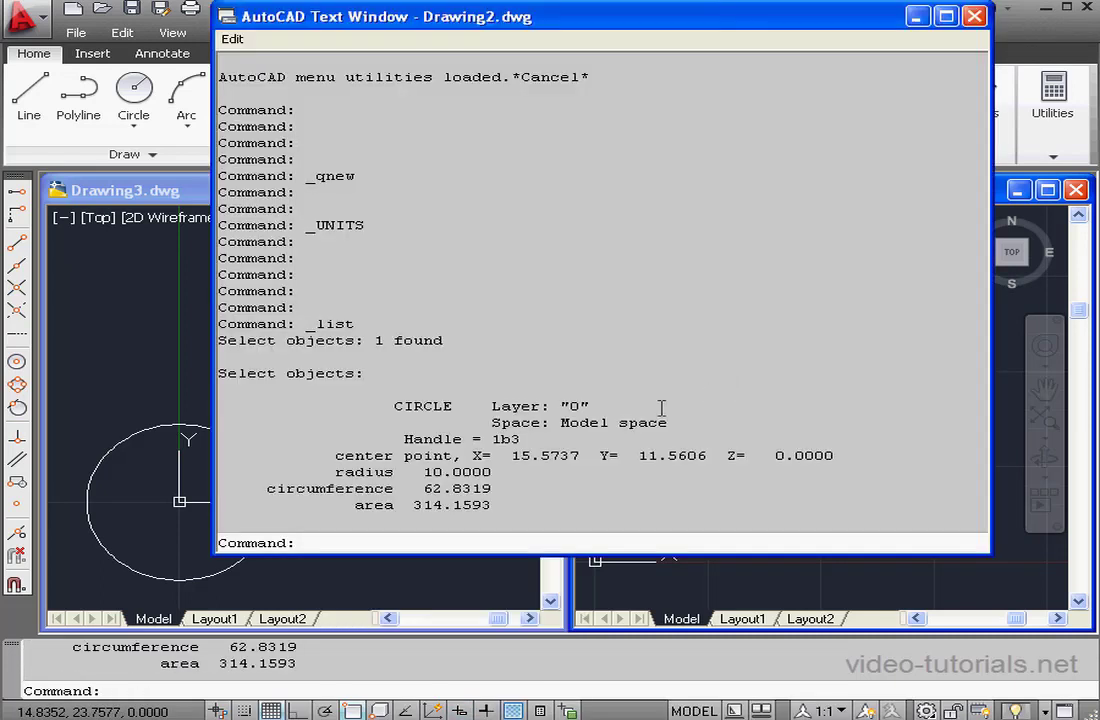
{"action": "left_click_drag", "start_coordinate": [506, 470], "coordinate": [337, 471]}
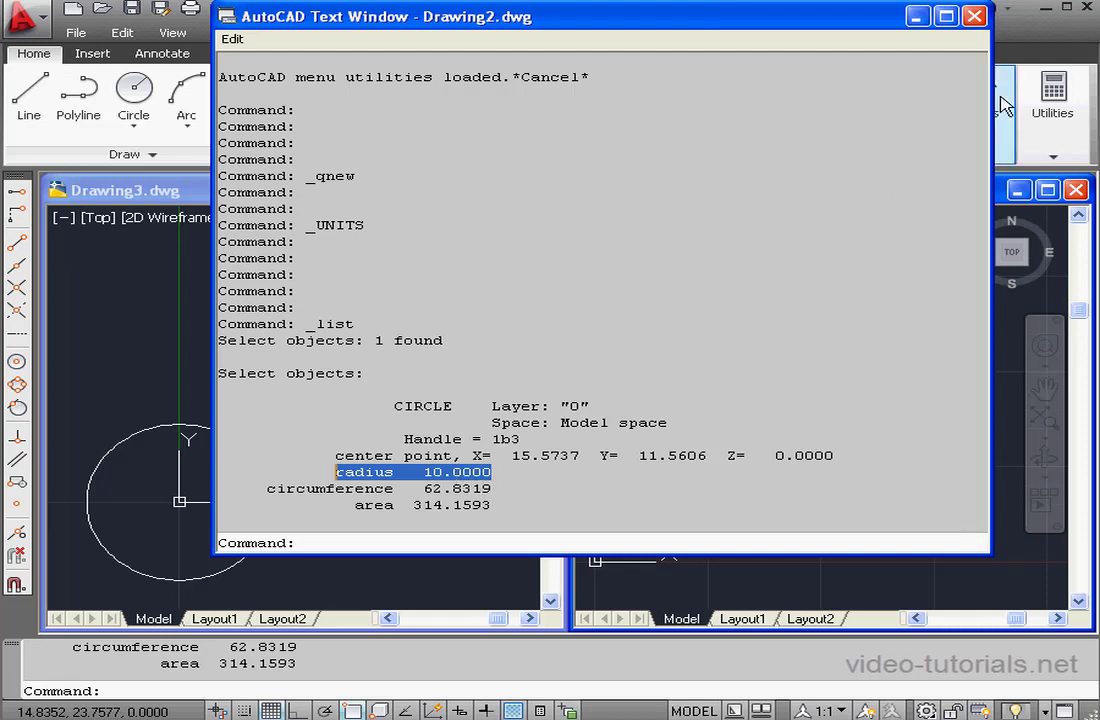
{"action": "left_click", "coordinate": [975, 16]}
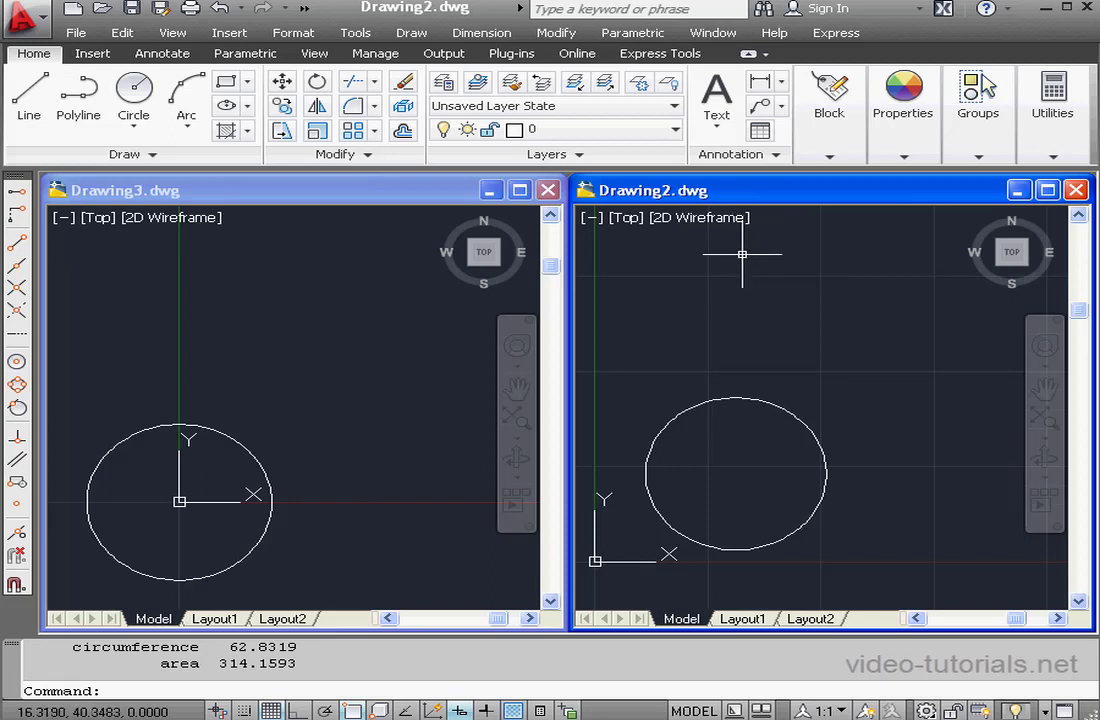
- Save Drawing3 as 51-mm in the Exercise-AutoCAD-2012 folder
{"action": "left_click", "coordinate": [352, 193]}
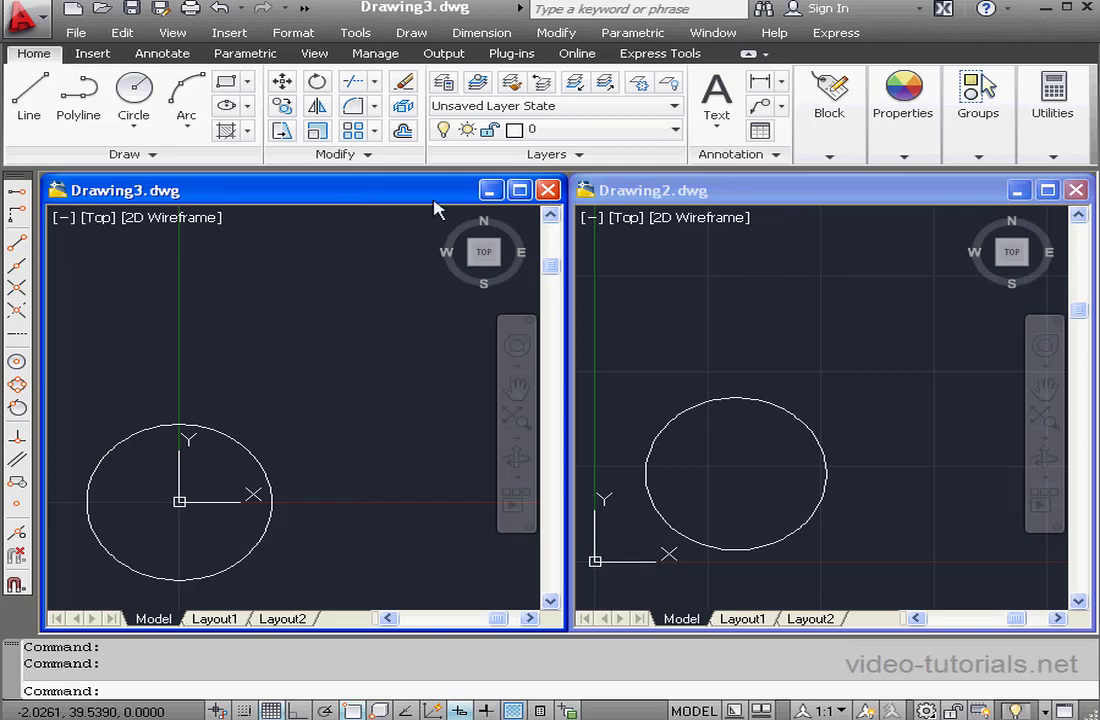
{"action": "left_click", "coordinate": [130, 11]}
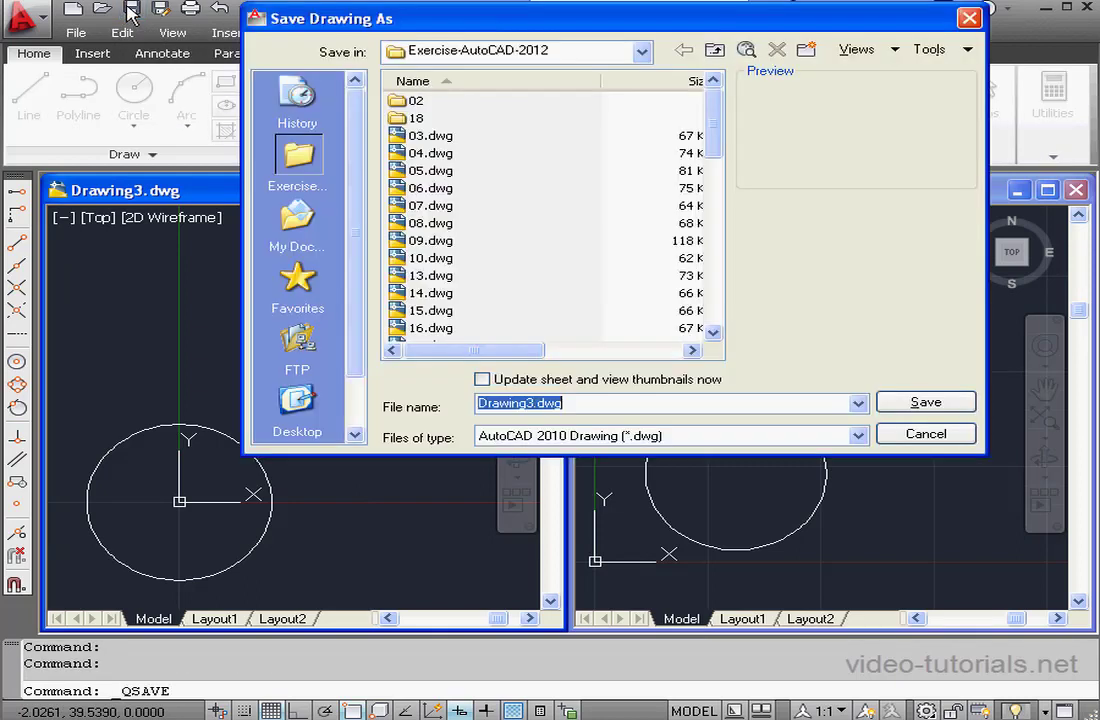
{"action": "type", "text": "51"}
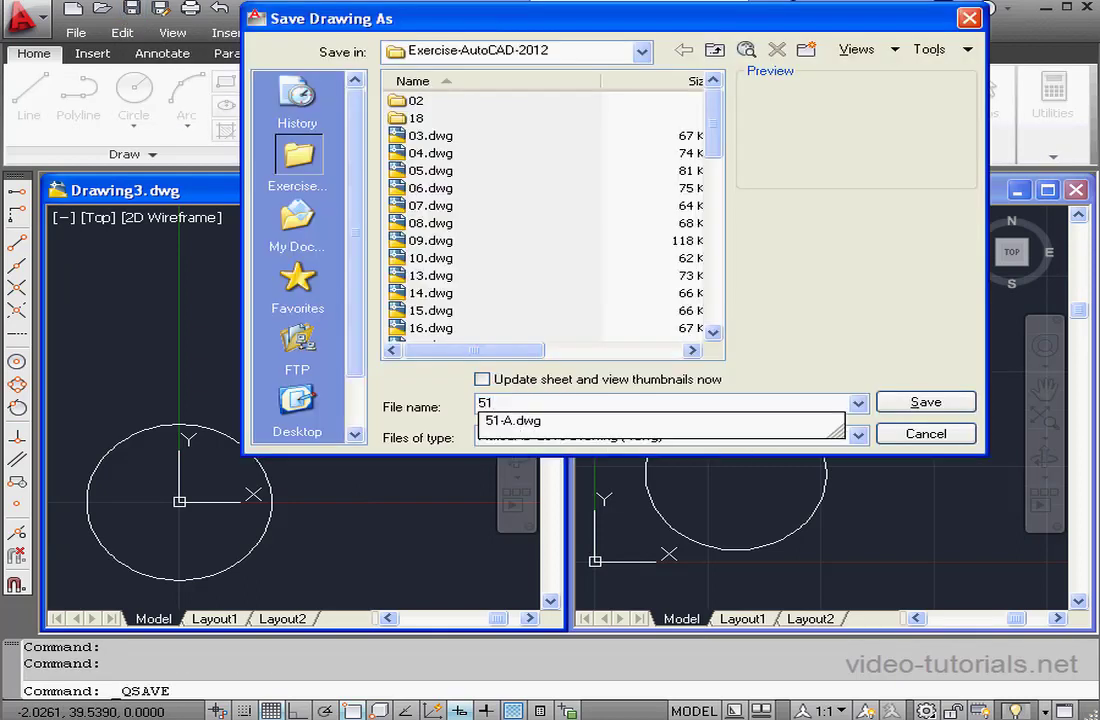
{"action": "type", "text": "-mm"}
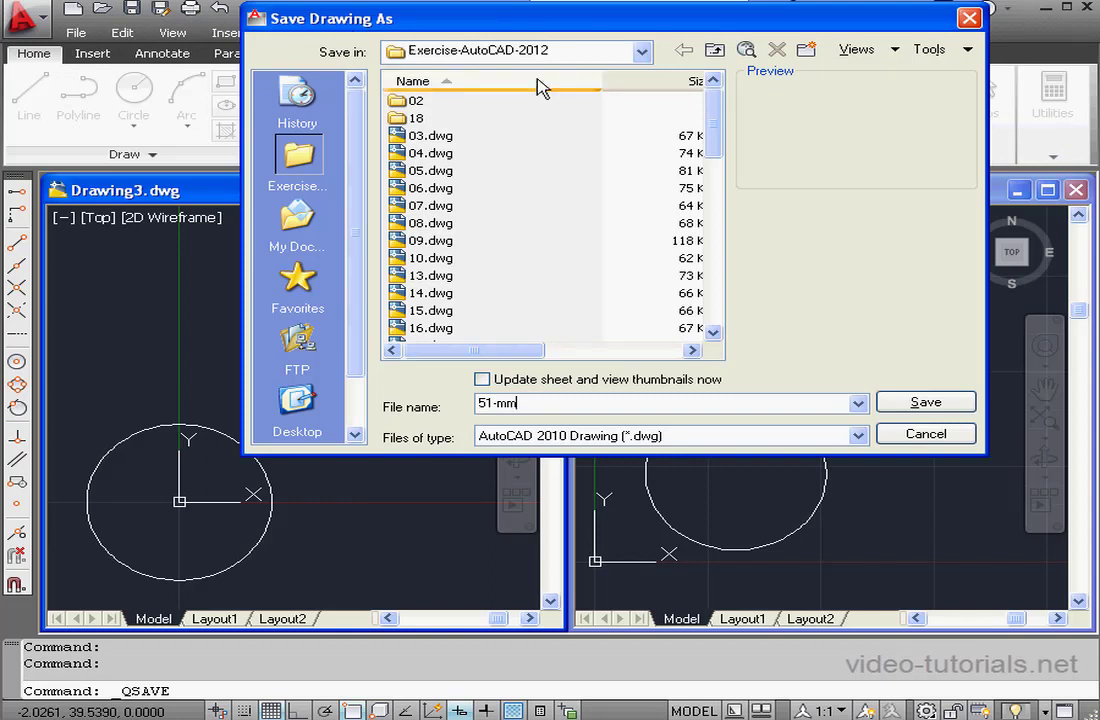
{"action": "left_click", "coordinate": [925, 402]}
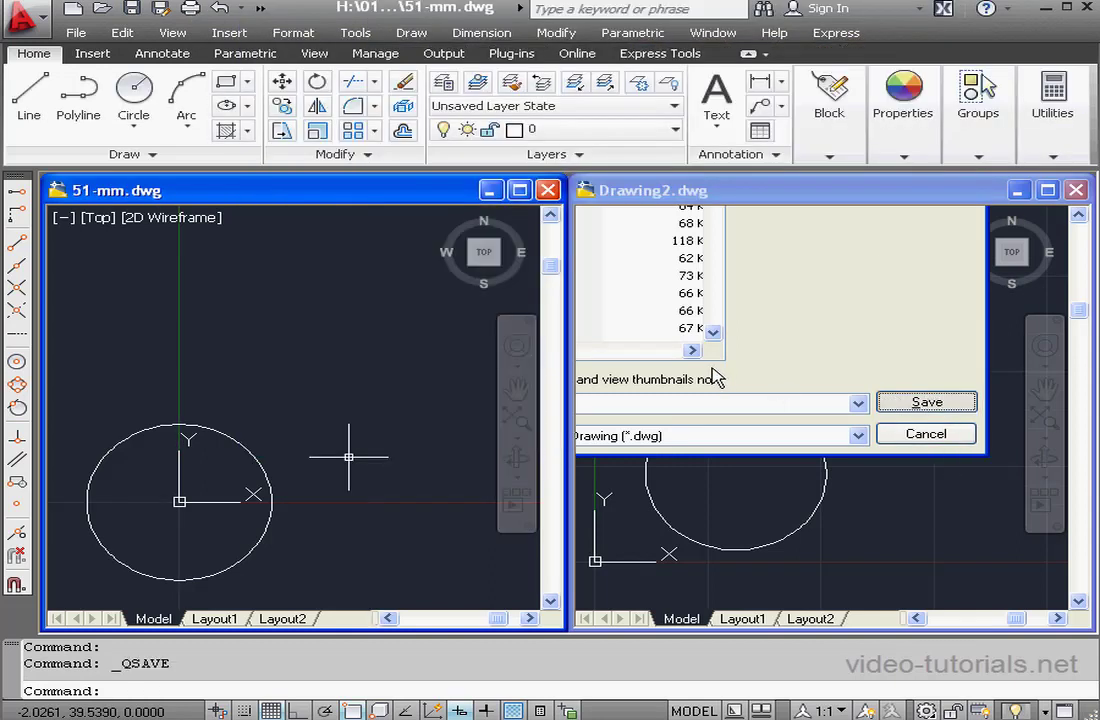
- Attach 51-mm.dwg to Drawing2 as an external reference, checking its block unit factor and placing it just outside the circle's upper-right side
{"action": "left_click", "coordinate": [833, 198]}
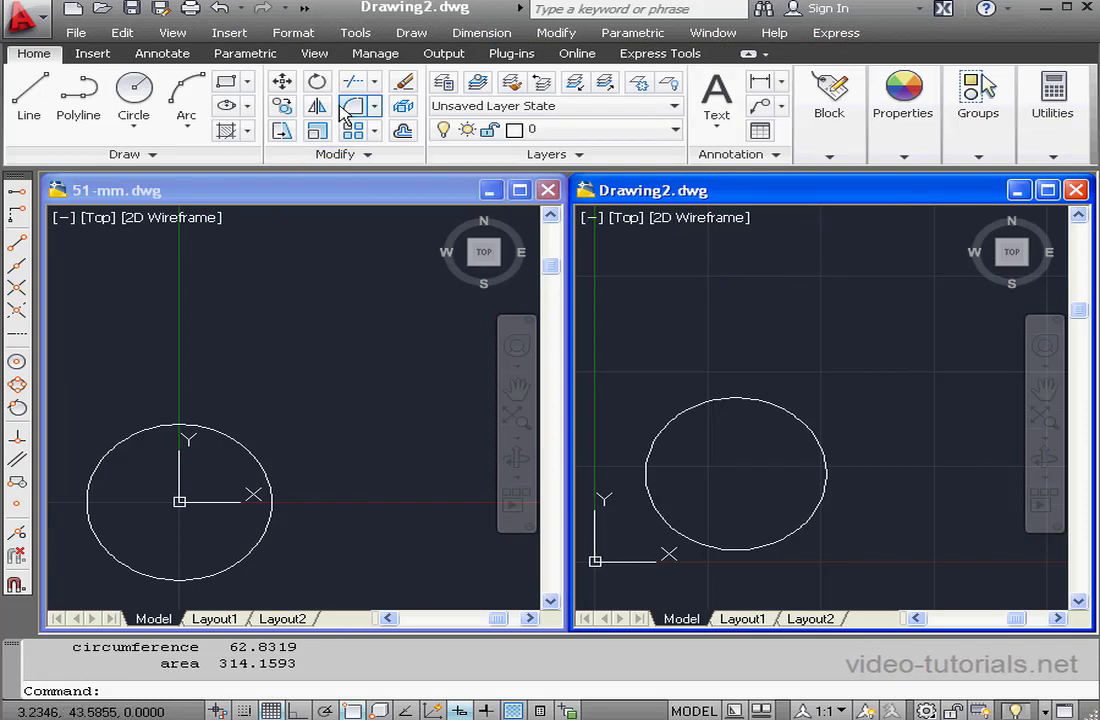
{"action": "left_click", "coordinate": [229, 32]}
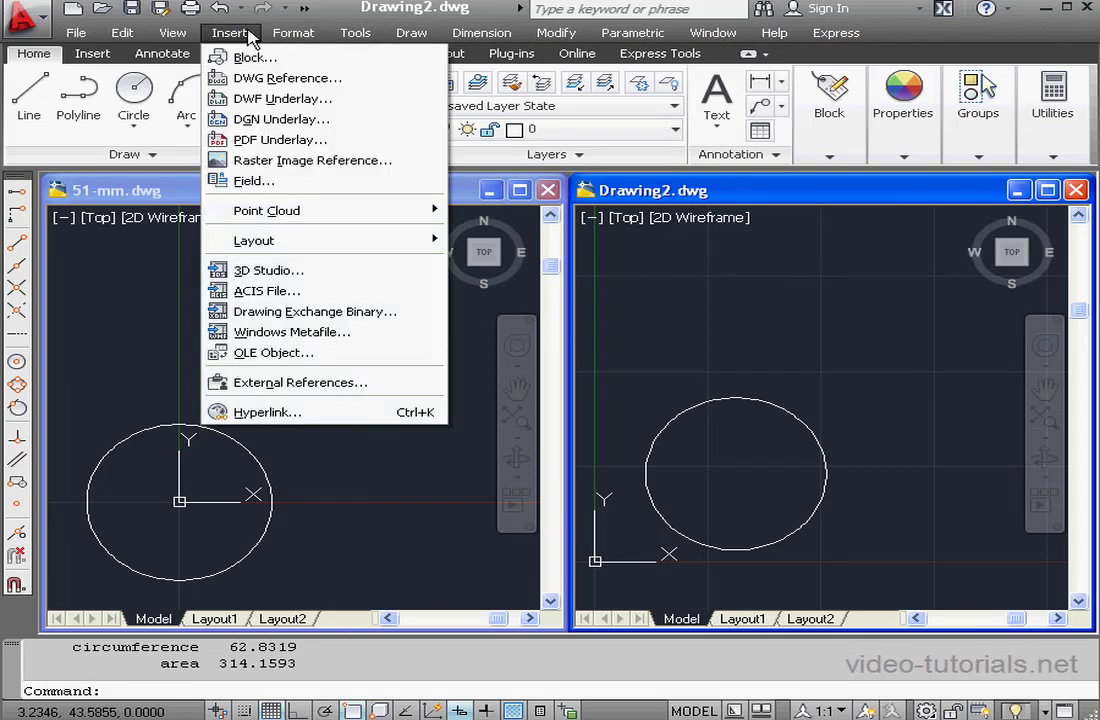
{"action": "left_click", "coordinate": [262, 80]}
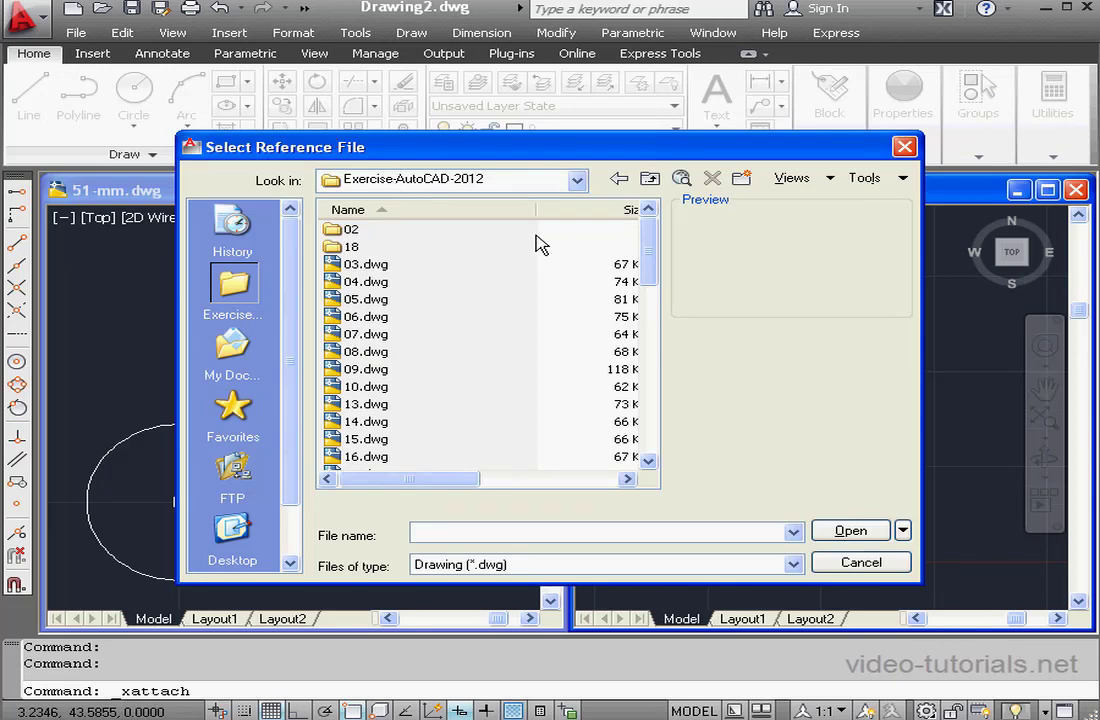
{"action": "left_click_drag", "start_coordinate": [650, 252], "coordinate": [650, 445]}
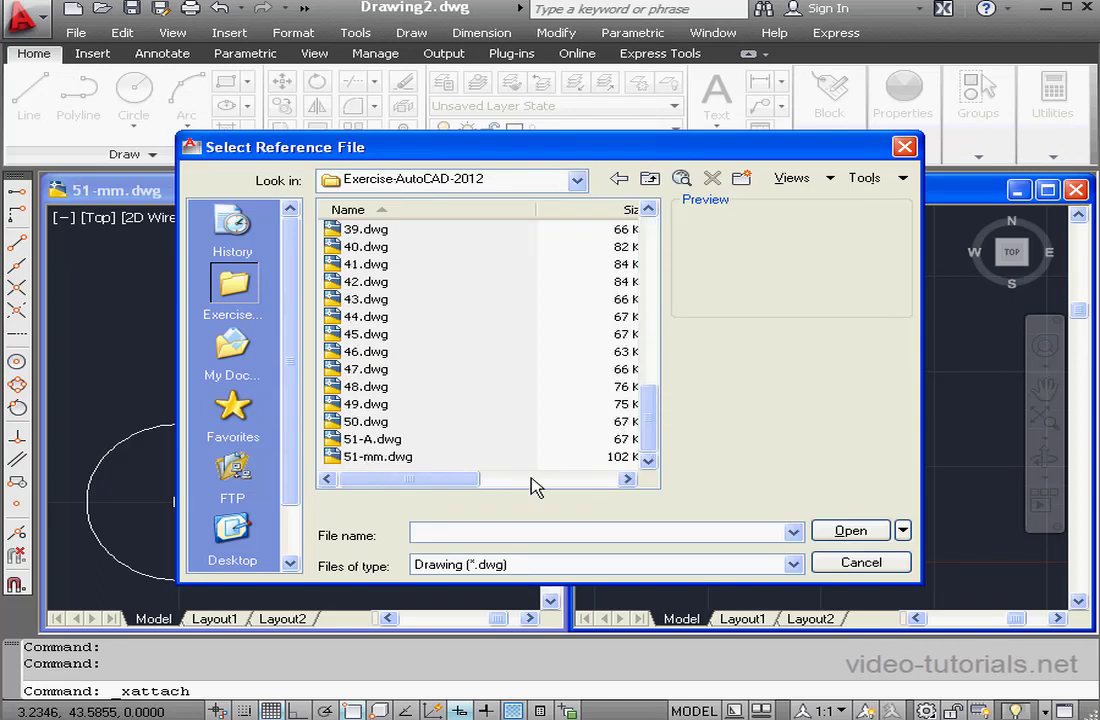
{"action": "left_click", "coordinate": [374, 457]}
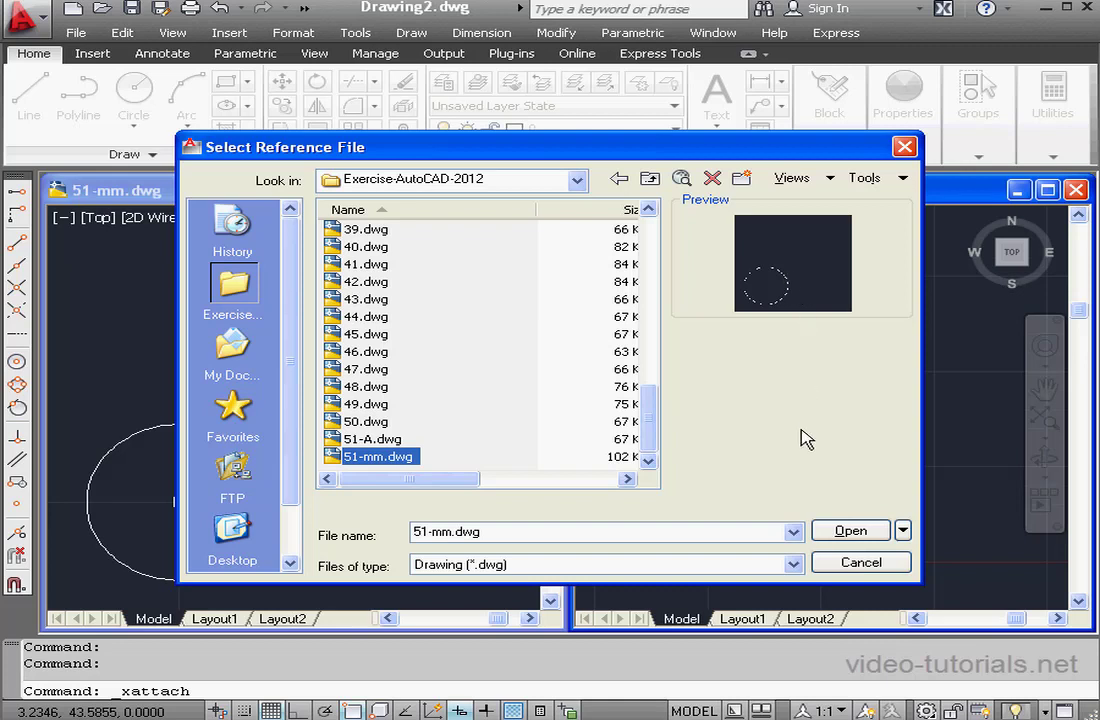
{"action": "left_click", "coordinate": [850, 532]}
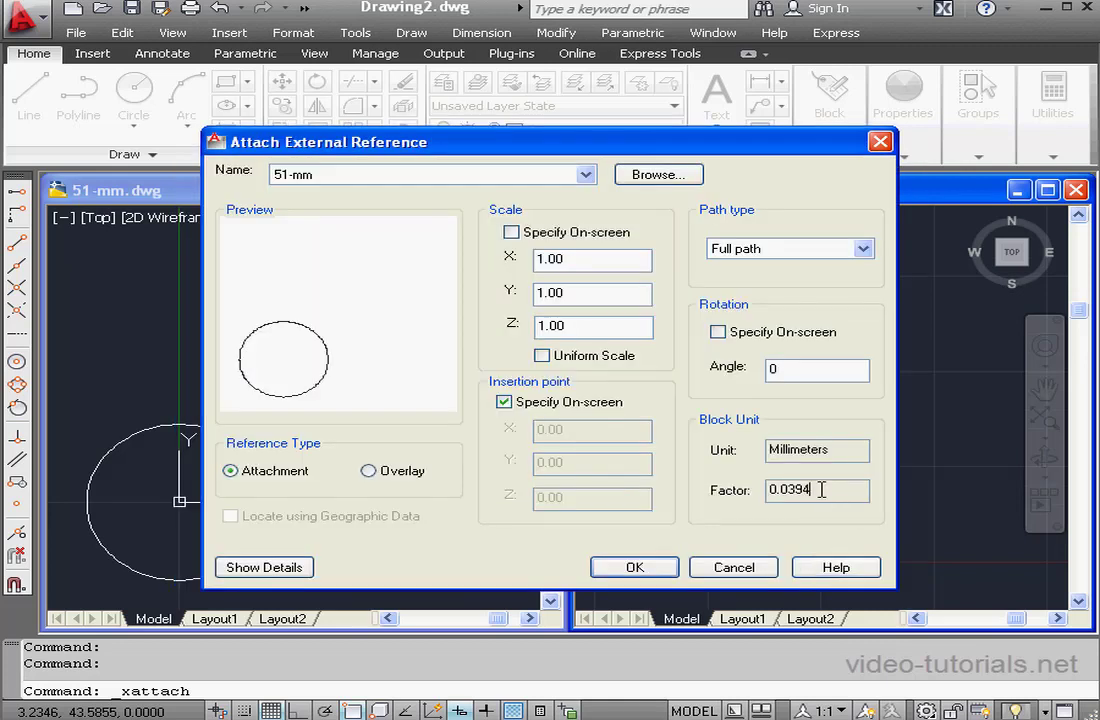
{"action": "left_click_drag", "start_coordinate": [823, 490], "coordinate": [767, 490]}
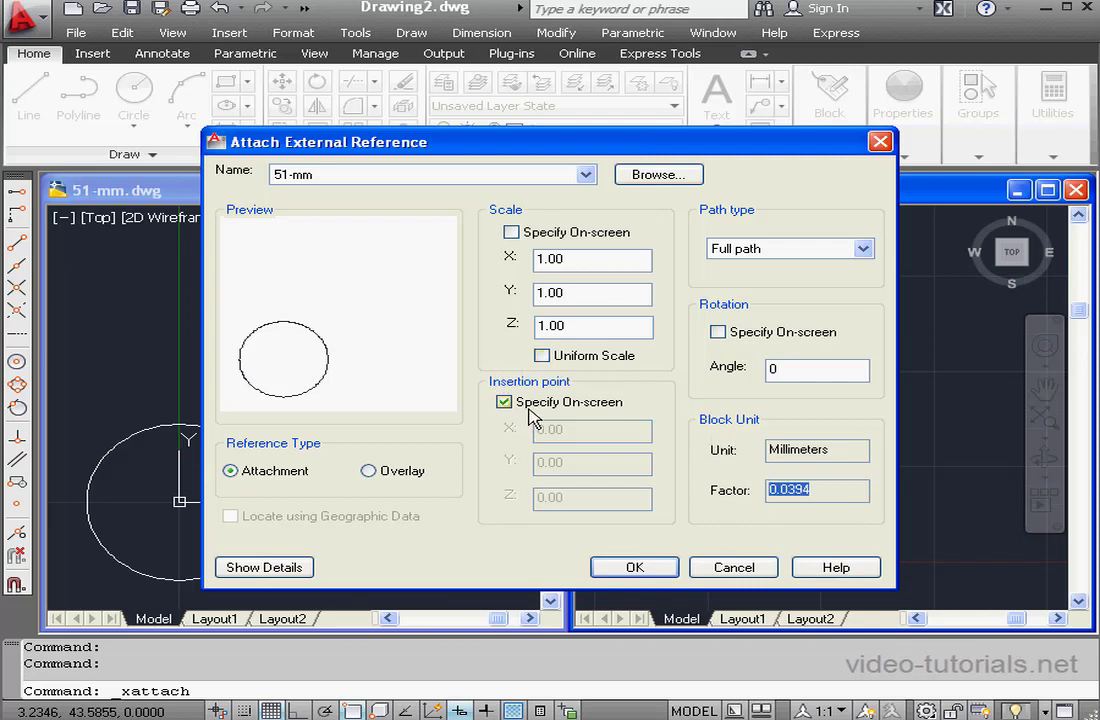
{"action": "left_click", "coordinate": [653, 569]}
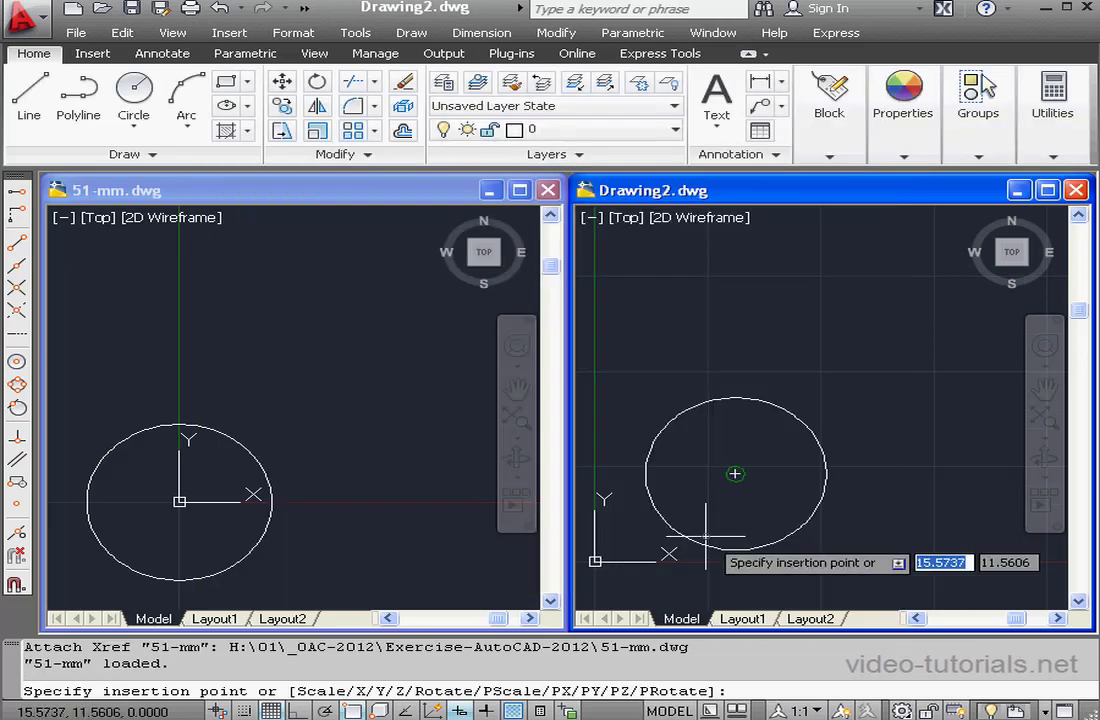
{"action": "left_click", "coordinate": [828, 367]}
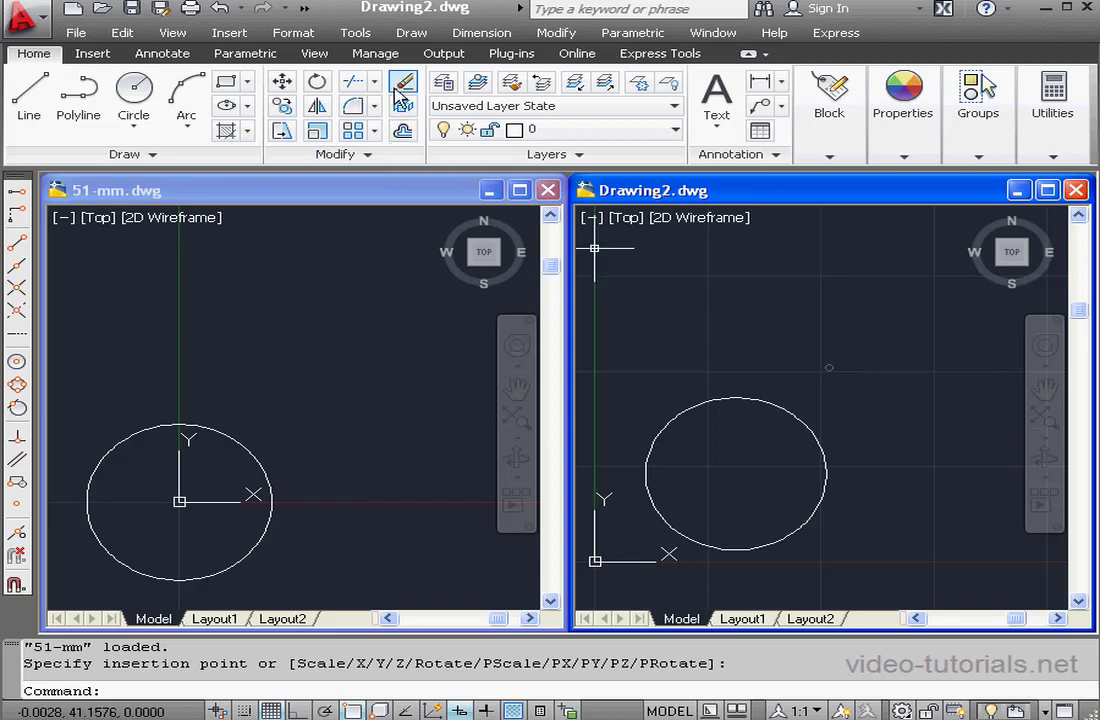
- List the properties of the attached 51-mm reference in Drawing2 and check its unit conversion
{"action": "left_click", "coordinate": [355, 33]}
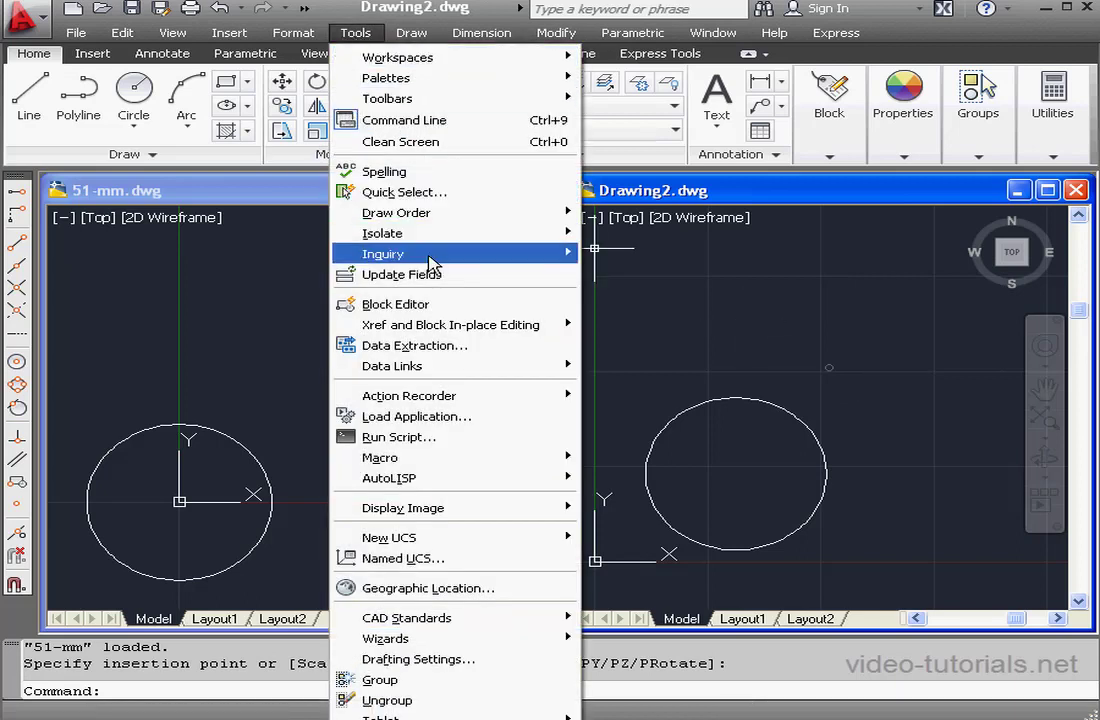
{"action": "mouse_move", "coordinate": [466, 248]}
{"action": "left_click", "coordinate": [617, 384]}
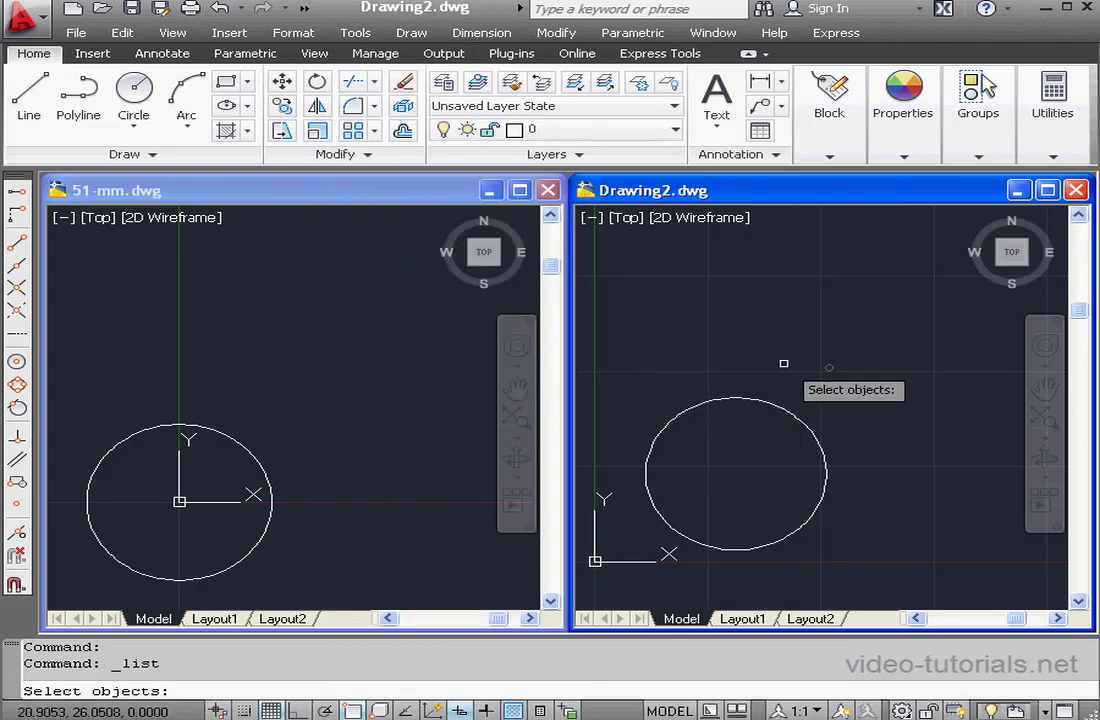
{"action": "scroll", "coordinate": [810, 362], "scroll_direction": "up", "scroll_amount": 3}
{"action": "left_click", "coordinate": [789, 355]}
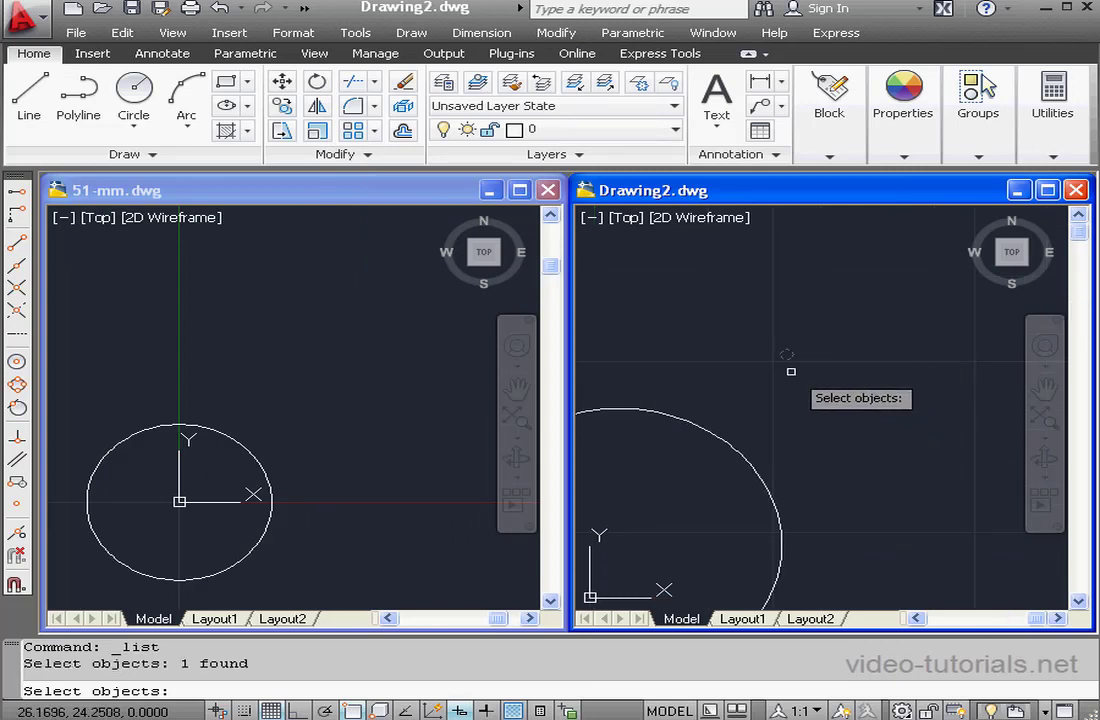
{"action": "key", "text": "Return"}
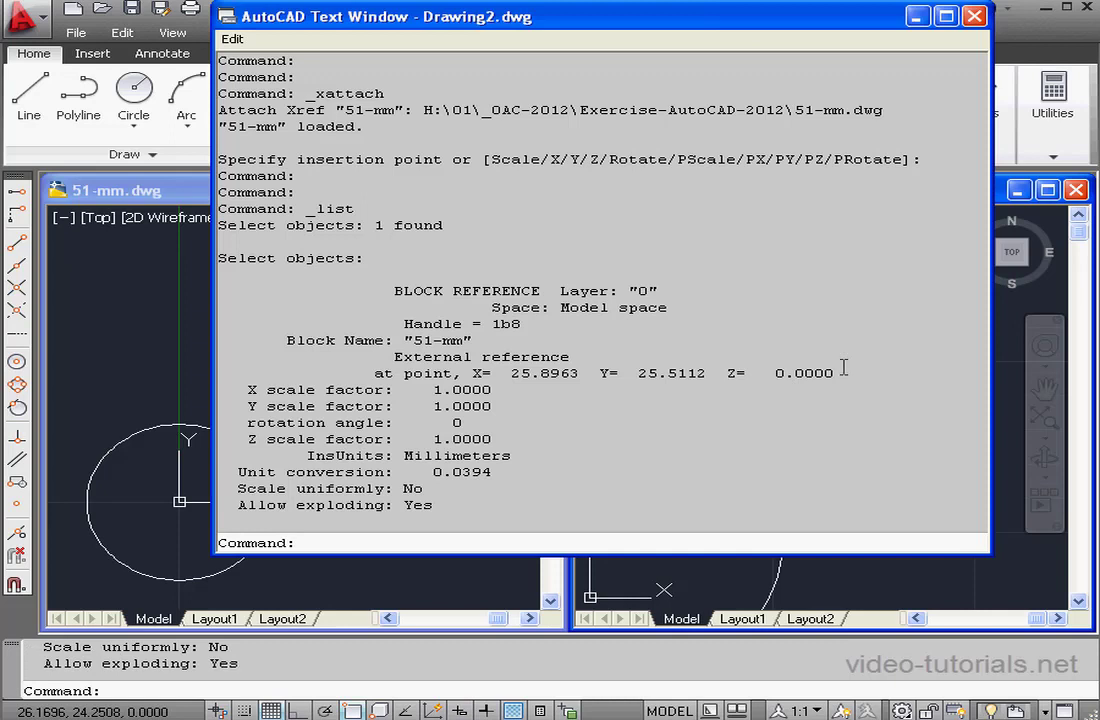
{"action": "left_click_drag", "start_coordinate": [503, 475], "coordinate": [244, 463]}
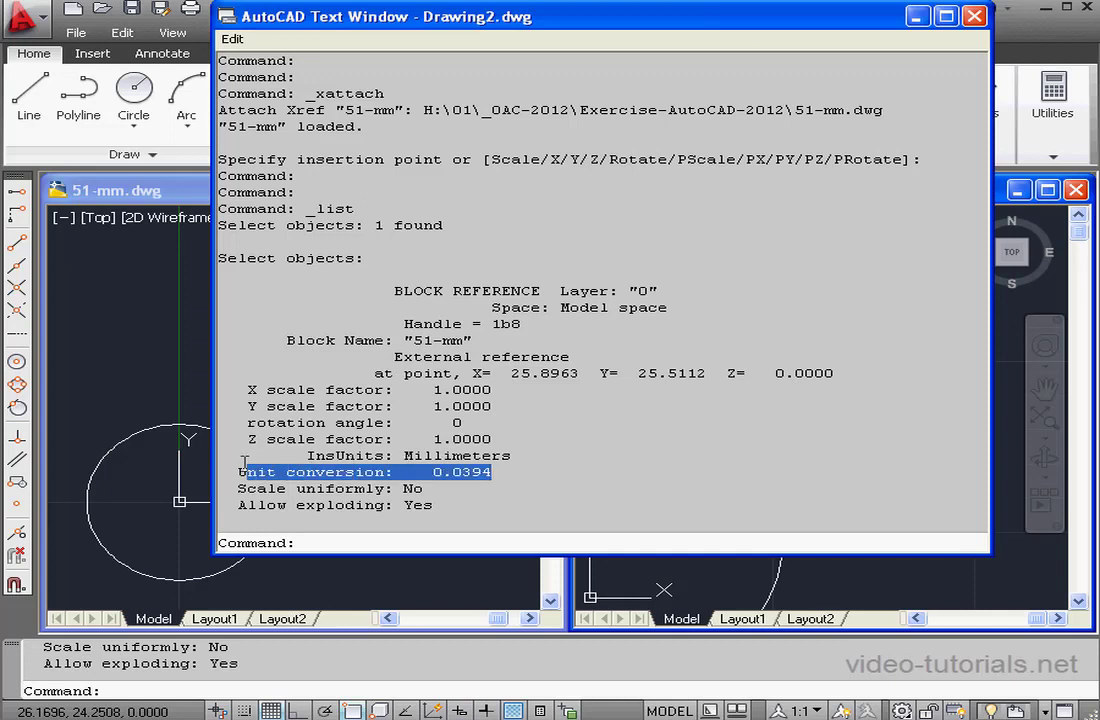
{"action": "left_click", "coordinate": [974, 16]}
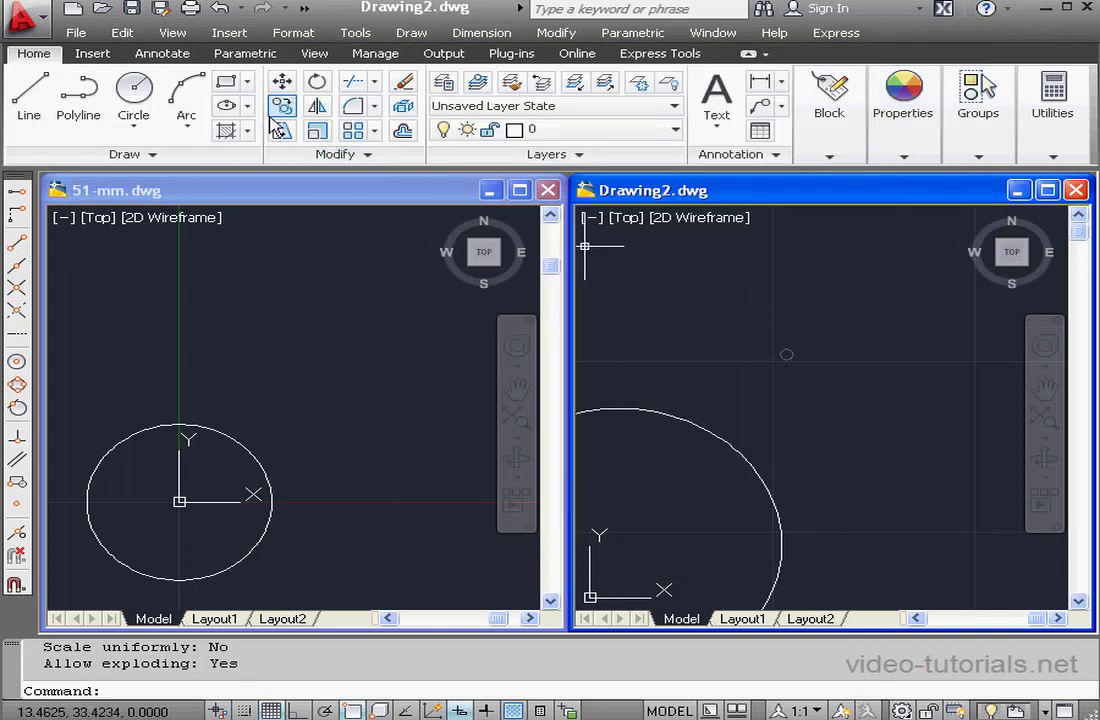
- Add radius dimensions to the small referenced circle and the large copied circle in Drawing2
{"action": "left_click", "coordinate": [182, 57]}
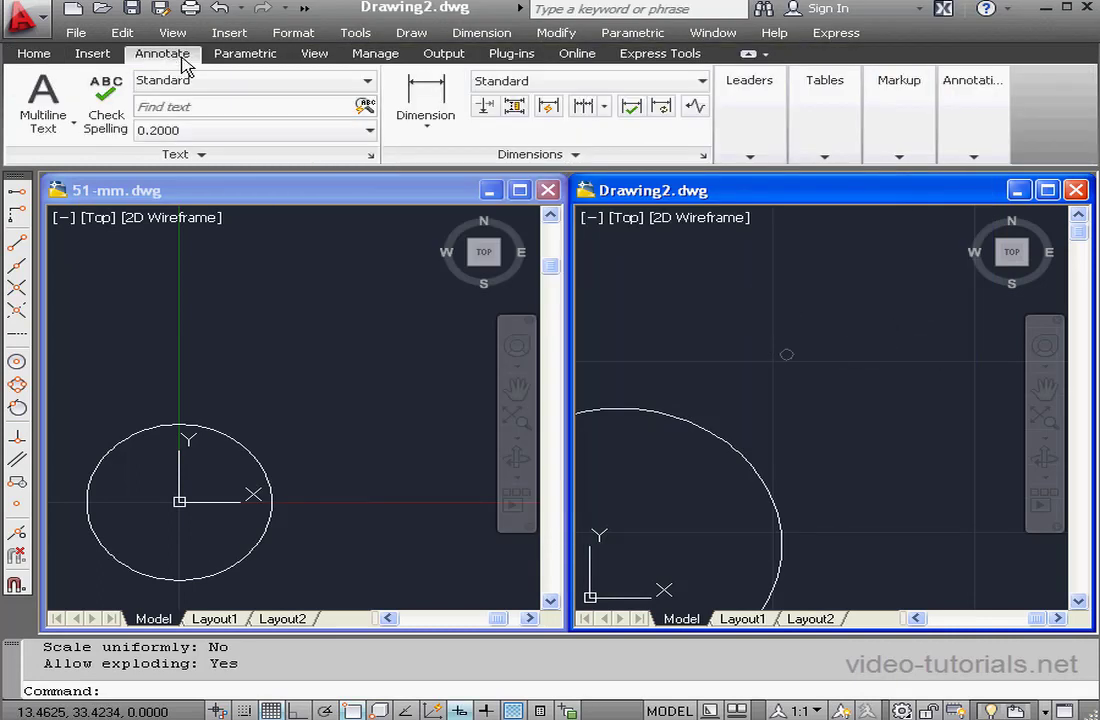
{"action": "left_click", "coordinate": [432, 125]}
{"action": "left_click", "coordinate": [412, 340]}
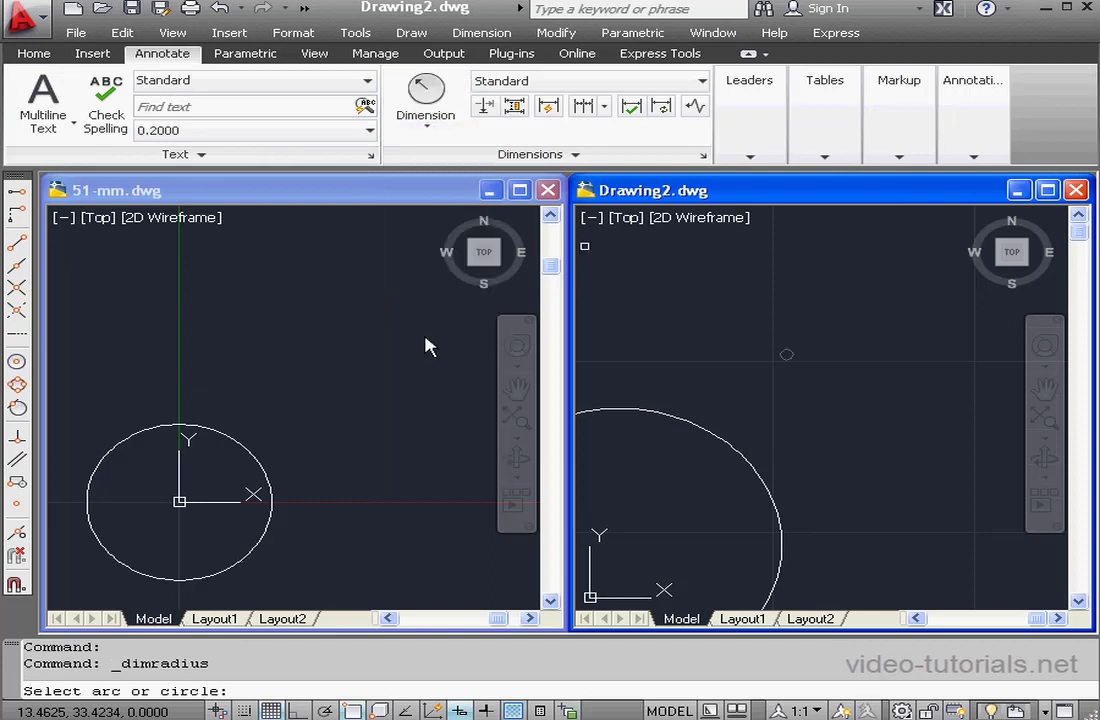
{"action": "left_click", "coordinate": [788, 352]}
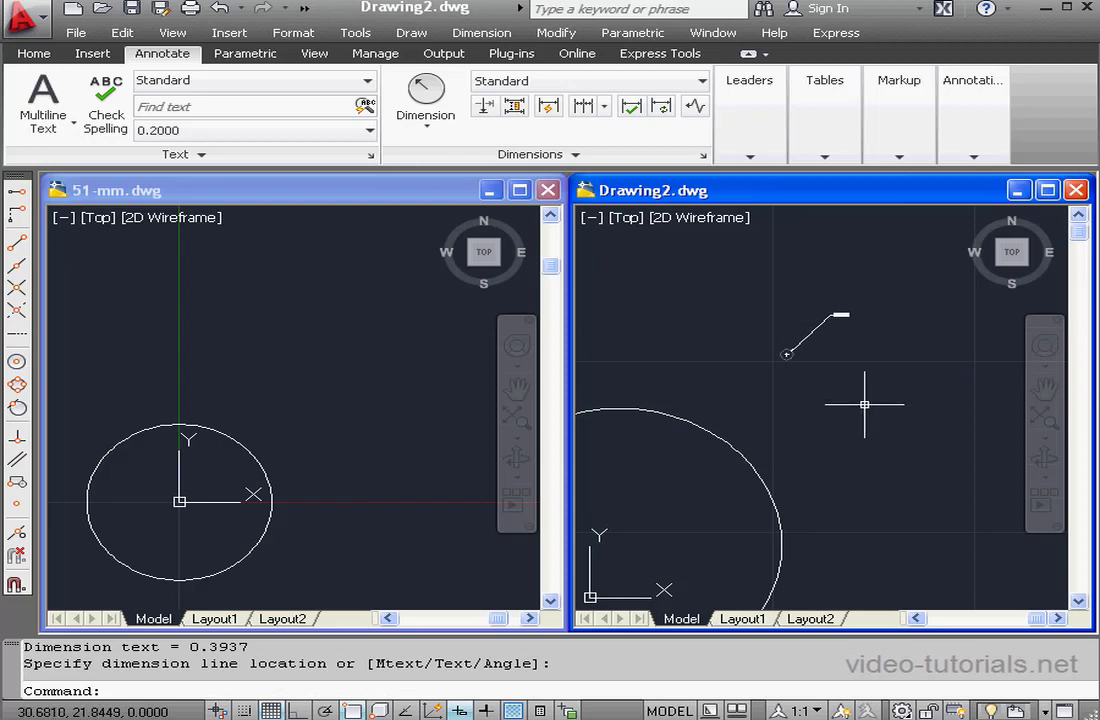
{"action": "left_click", "coordinate": [425, 100]}
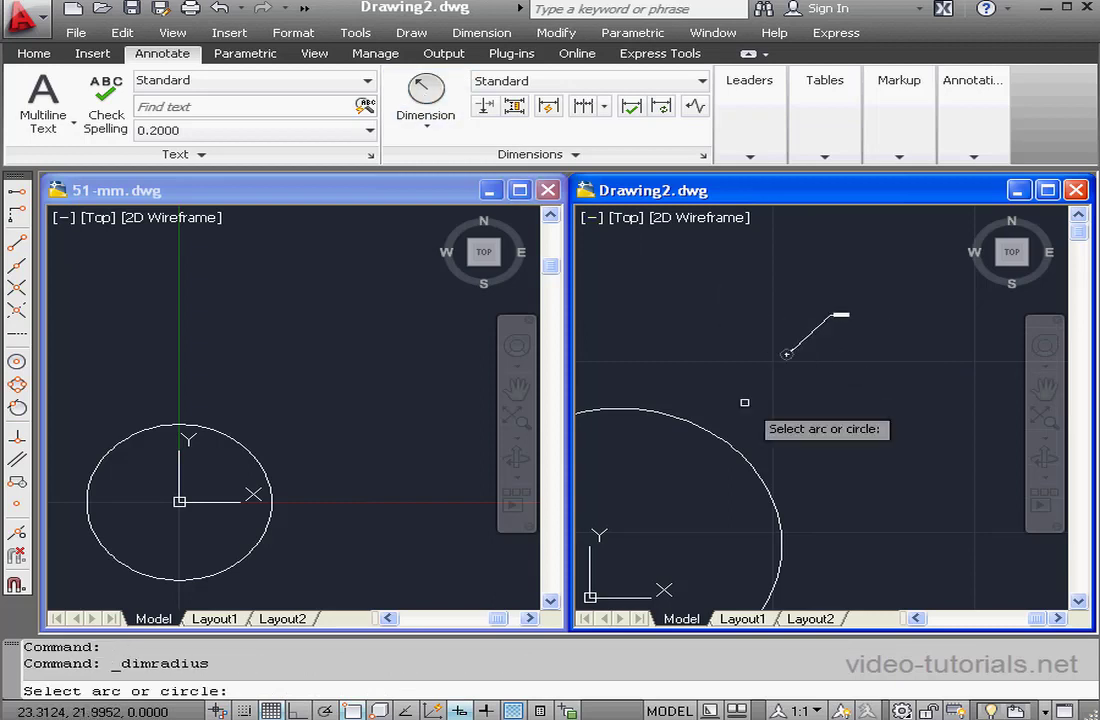
{"action": "left_click", "coordinate": [755, 484]}
{"action": "left_click", "coordinate": [838, 404]}
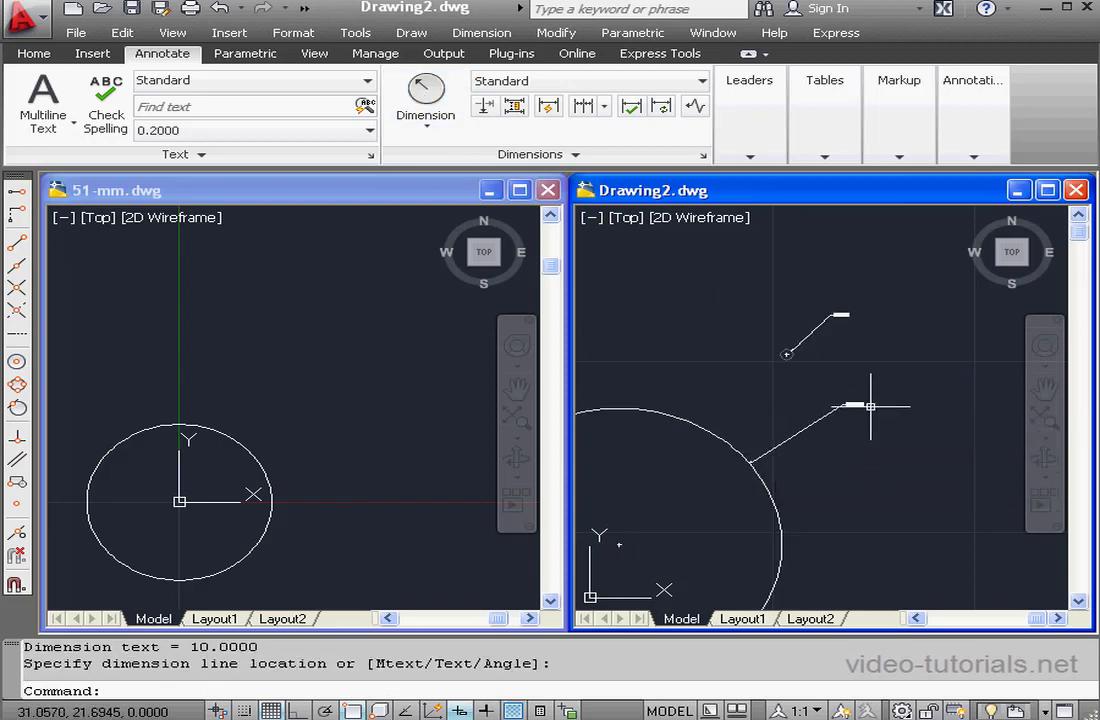
- Set the Standard dimension style's text height to 0.6
{"action": "type", "text": "d"}
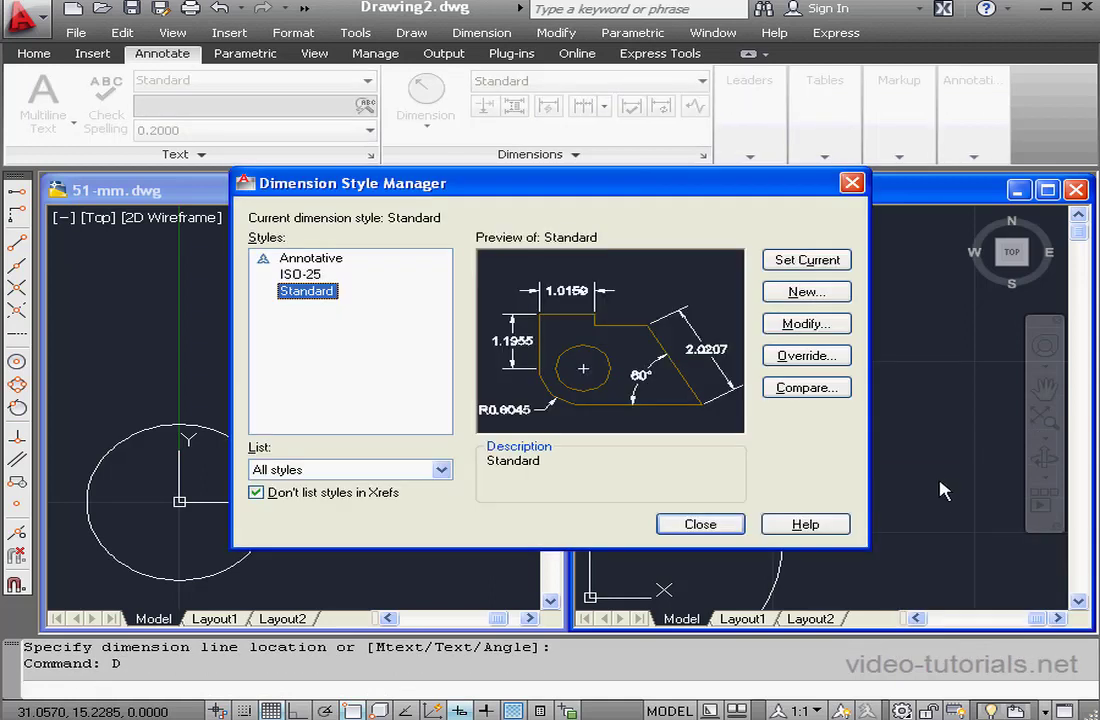
{"action": "left_click", "coordinate": [830, 323]}
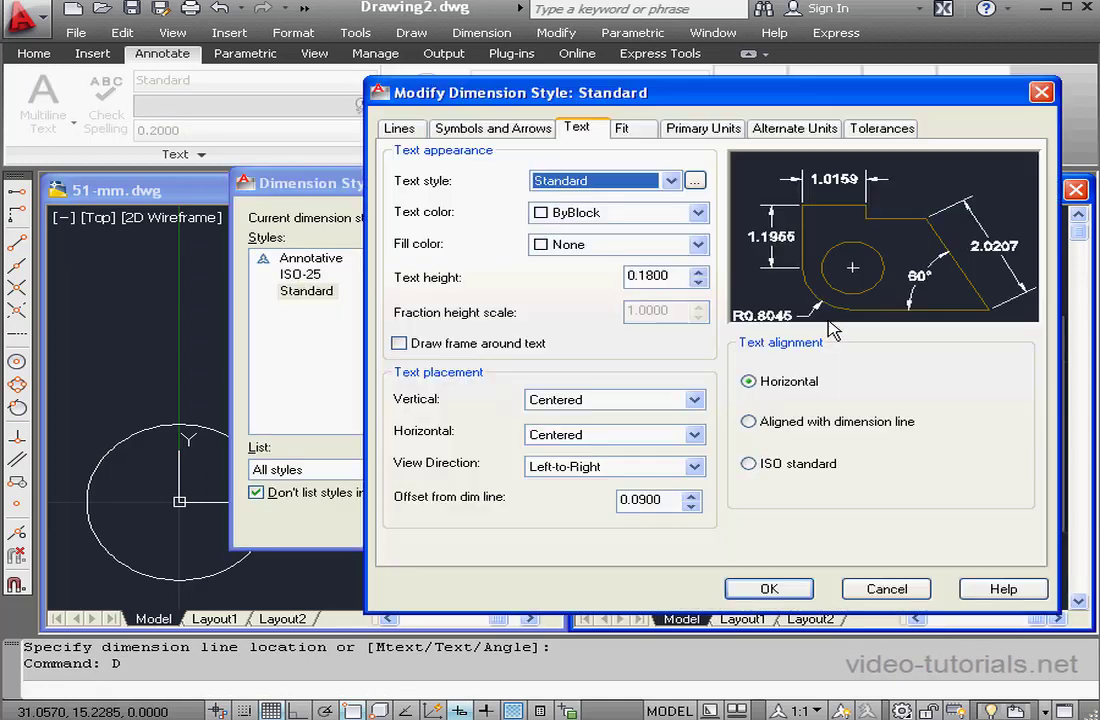
{"action": "double_click", "coordinate": [659, 277]}
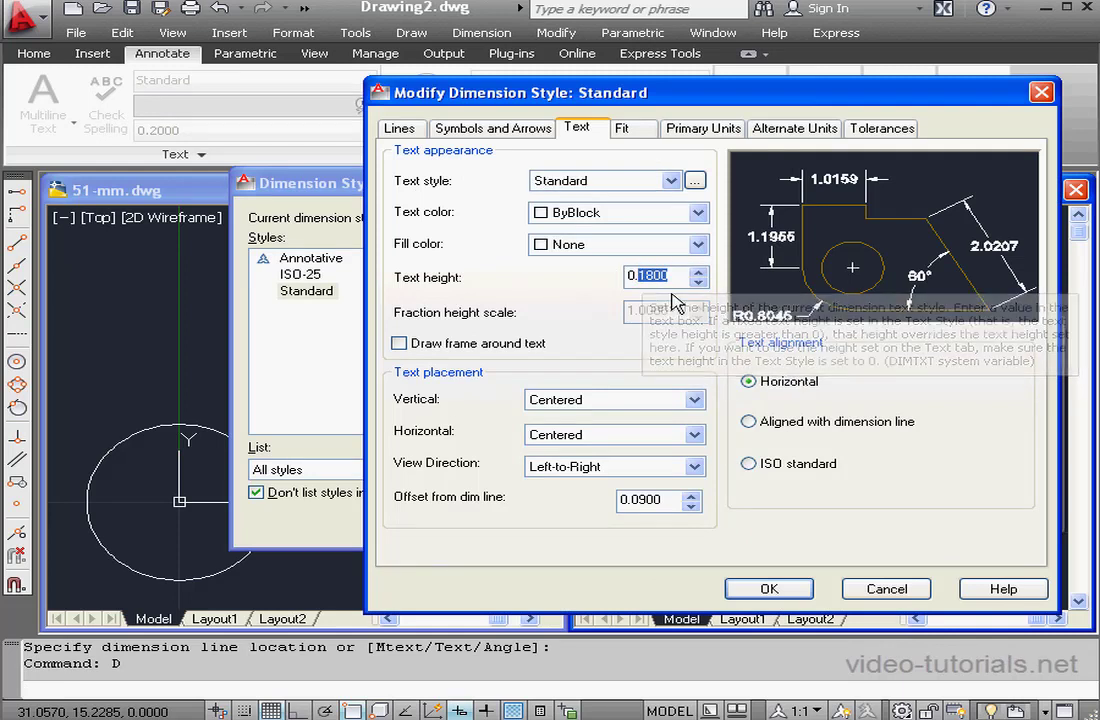
{"action": "type", "text": "6"}
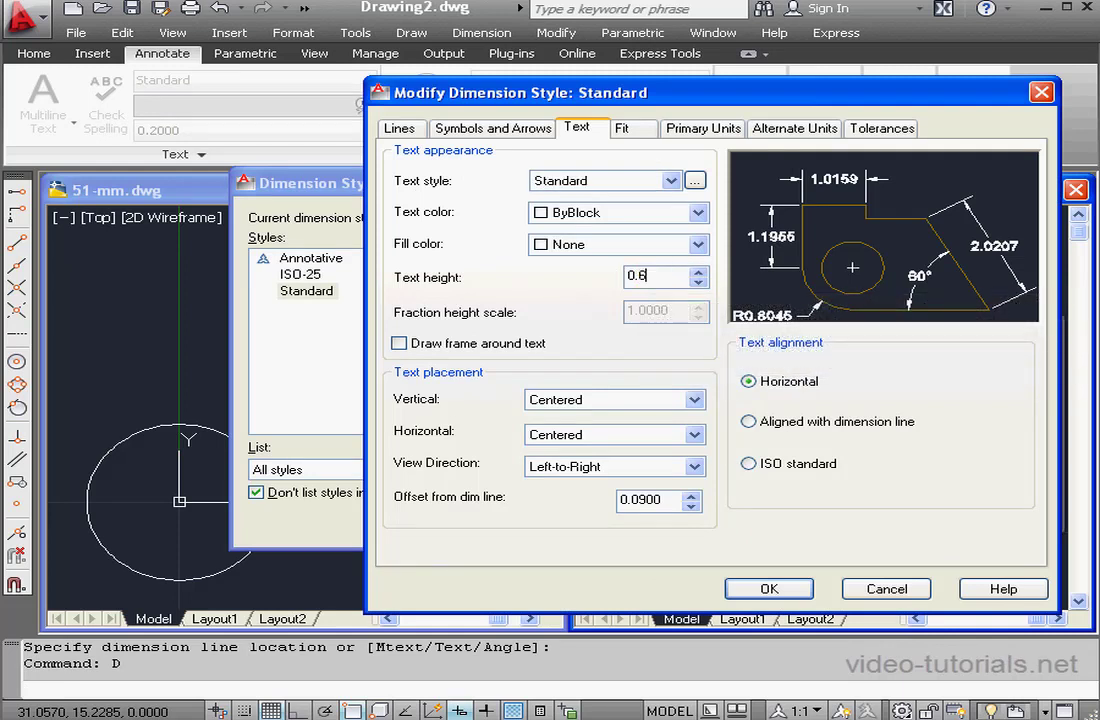
{"action": "left_click", "coordinate": [770, 589]}
{"action": "left_click", "coordinate": [735, 523]}
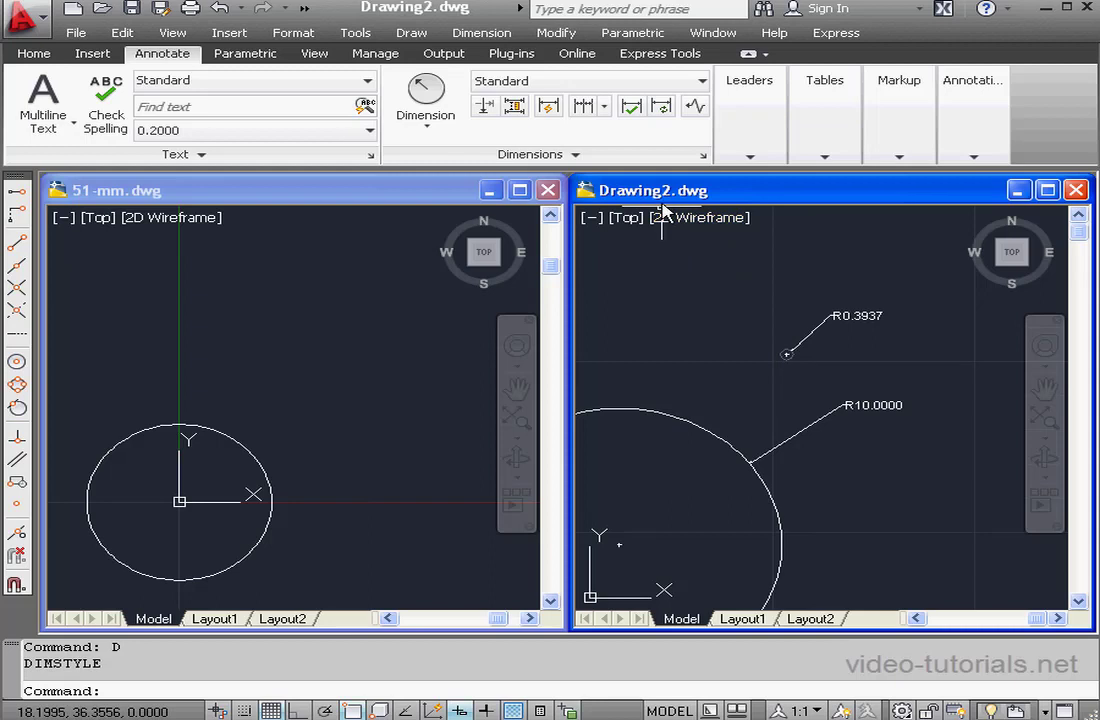
- Set Drawing2's insertion scale units to Millimeters
{"action": "left_click", "coordinate": [43, 25]}
{"action": "mouse_move", "coordinate": [127, 438]}
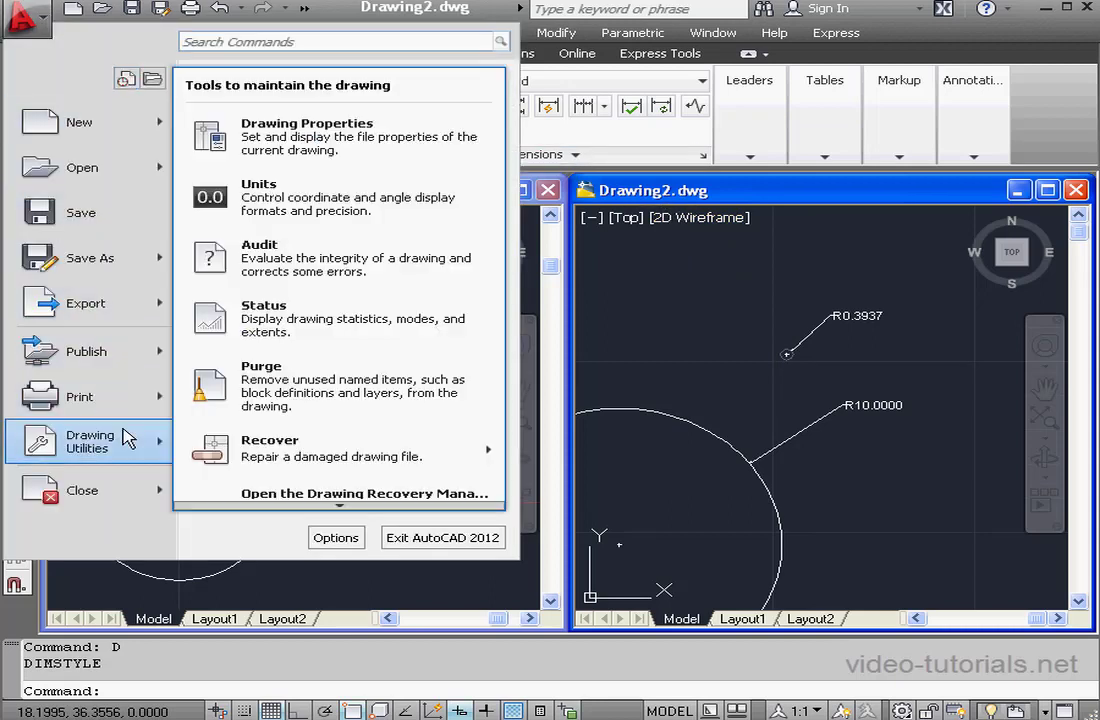
{"action": "left_click", "coordinate": [277, 188]}
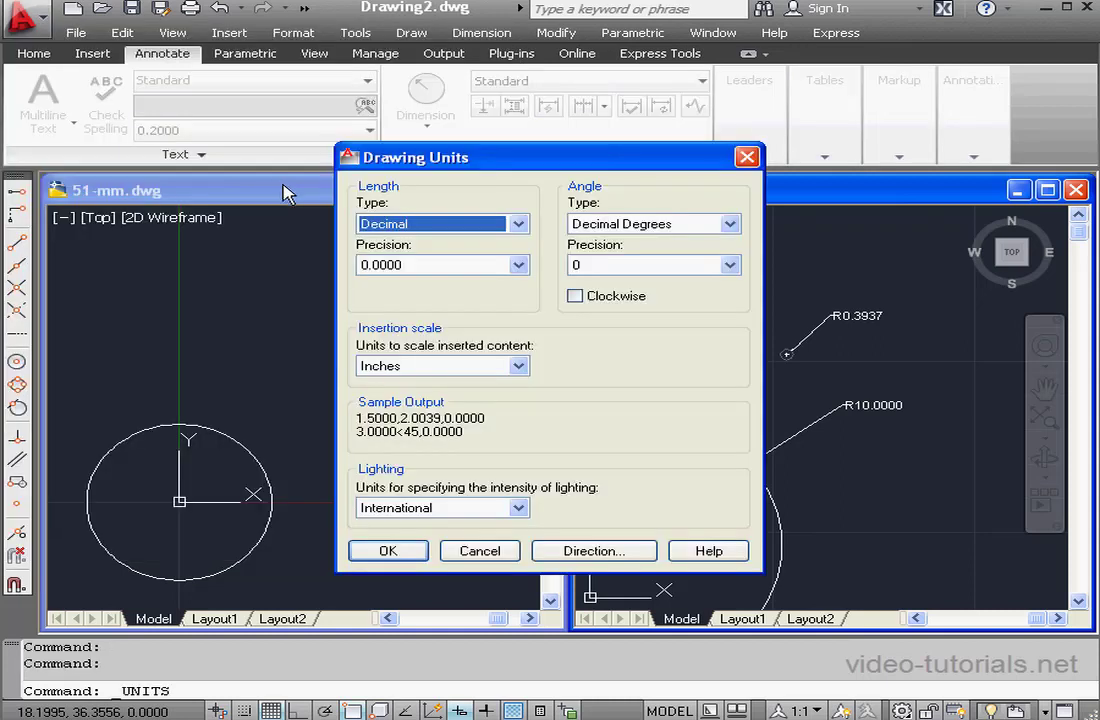
{"action": "left_click", "coordinate": [518, 366]}
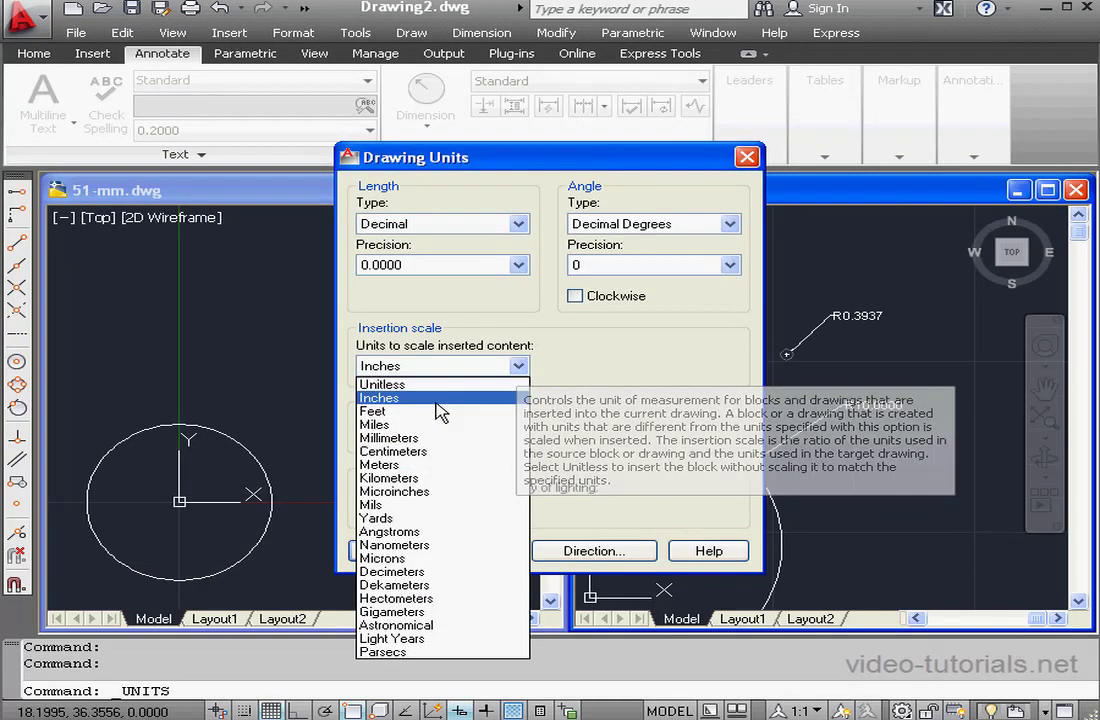
{"action": "left_click", "coordinate": [413, 438]}
{"action": "left_click", "coordinate": [390, 553]}
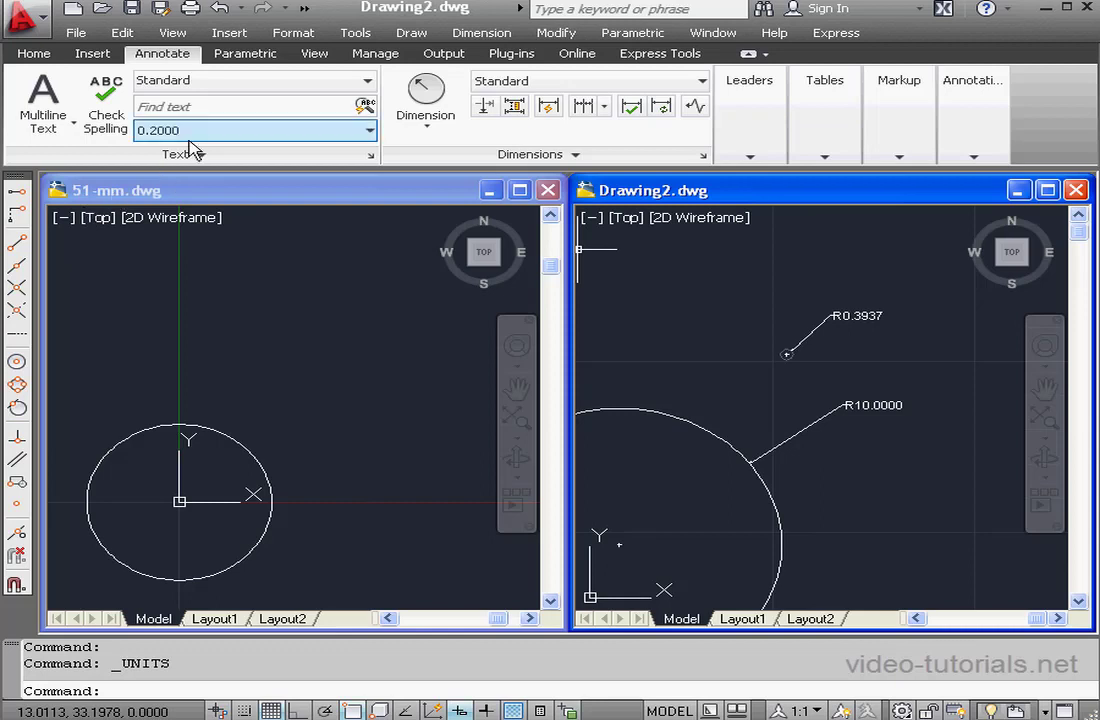
- Attach 51-mm.dwg to Drawing2 again as an external reference, placing it to the right of the large circle so the two overlap
{"action": "left_click", "coordinate": [234, 35]}
{"action": "left_click", "coordinate": [258, 79]}
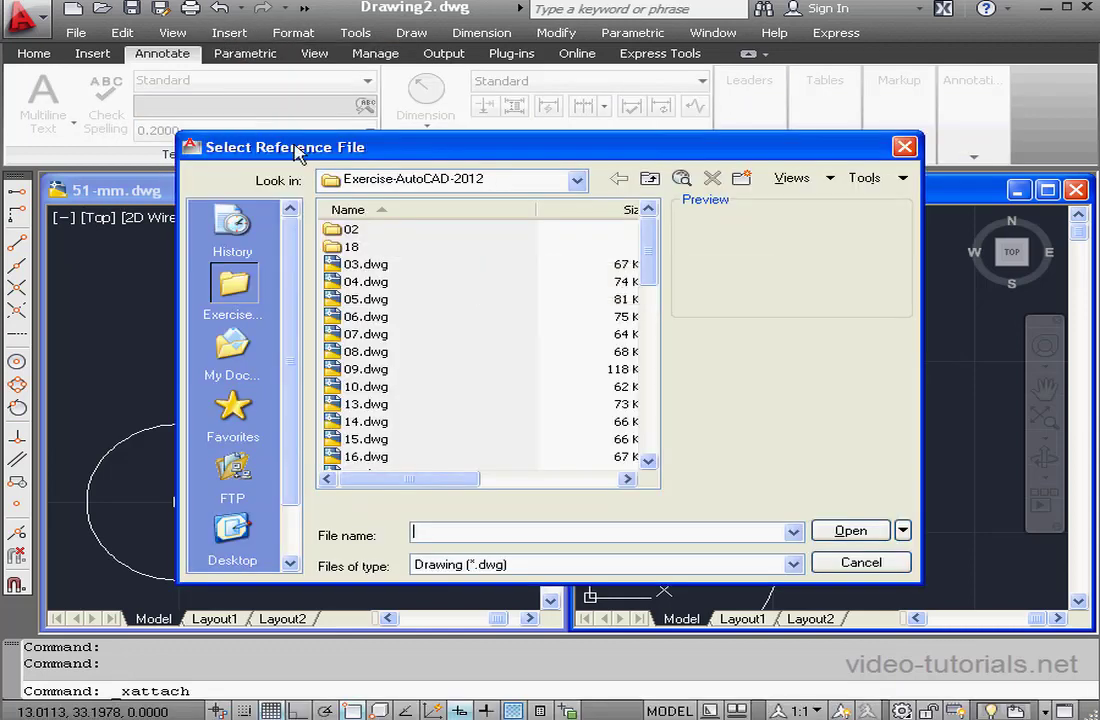
{"action": "left_click_drag", "start_coordinate": [644, 266], "coordinate": [680, 470]}
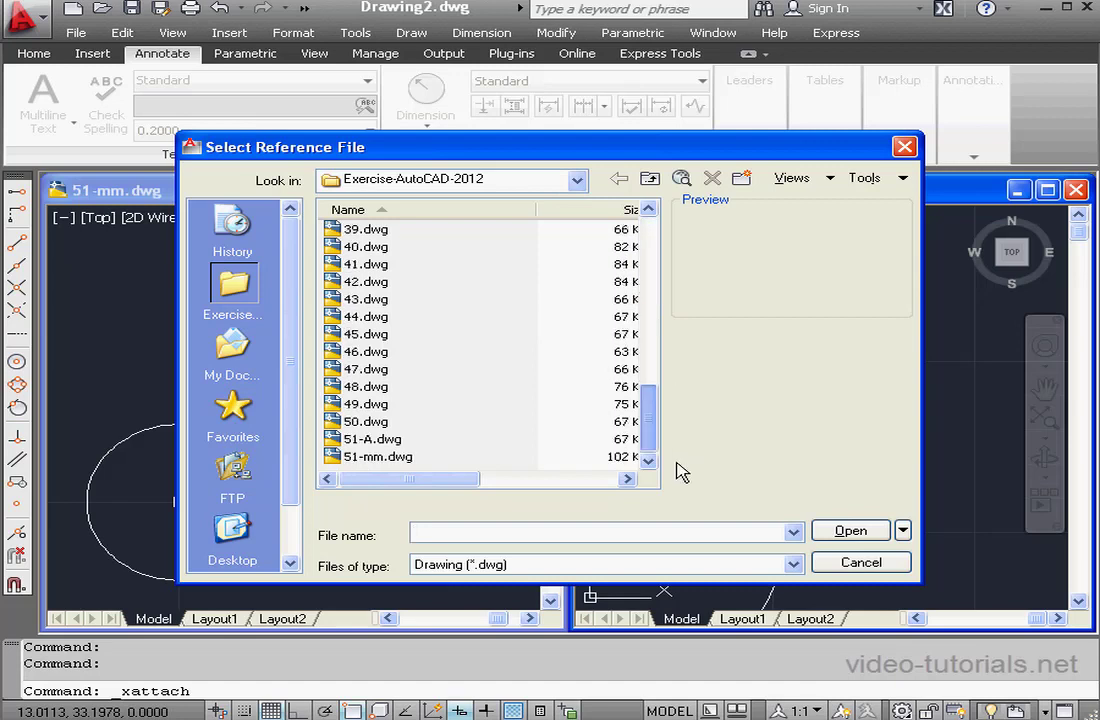
{"action": "left_click", "coordinate": [380, 456]}
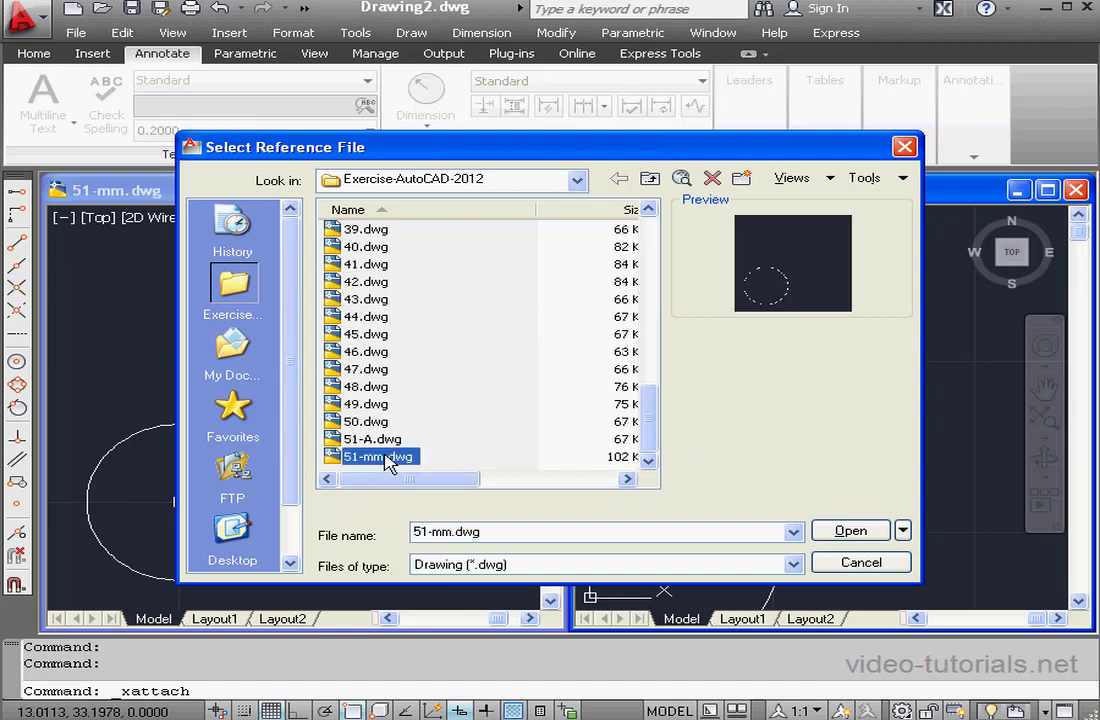
{"action": "left_click", "coordinate": [848, 531]}
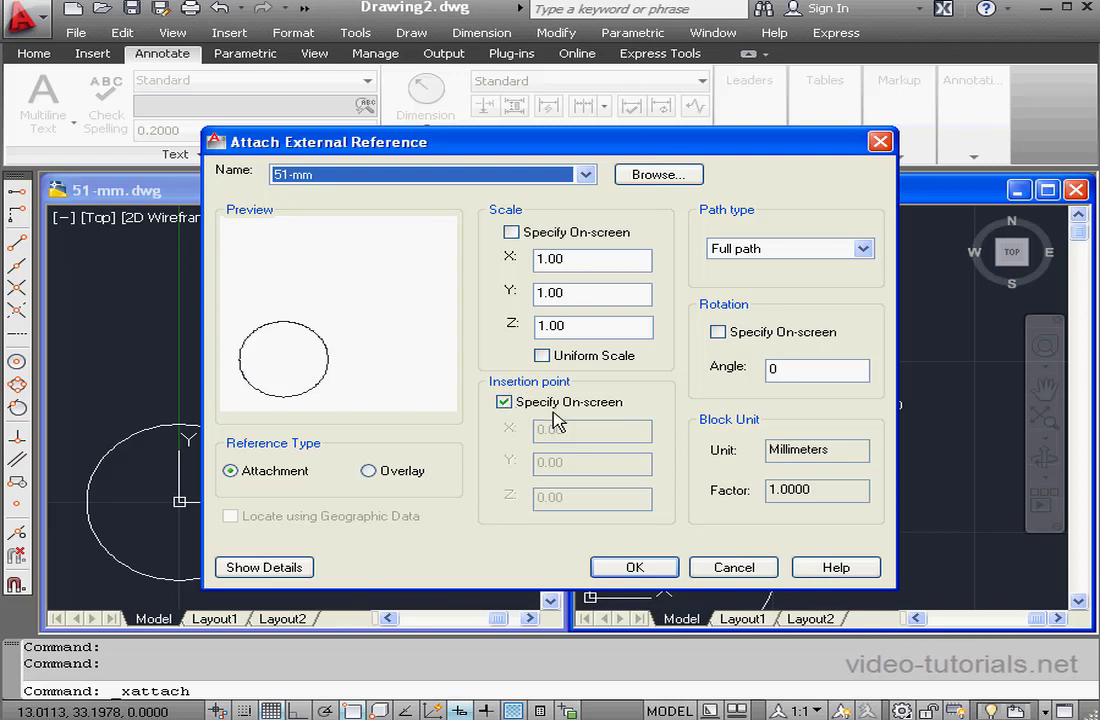
{"action": "left_click", "coordinate": [636, 567]}
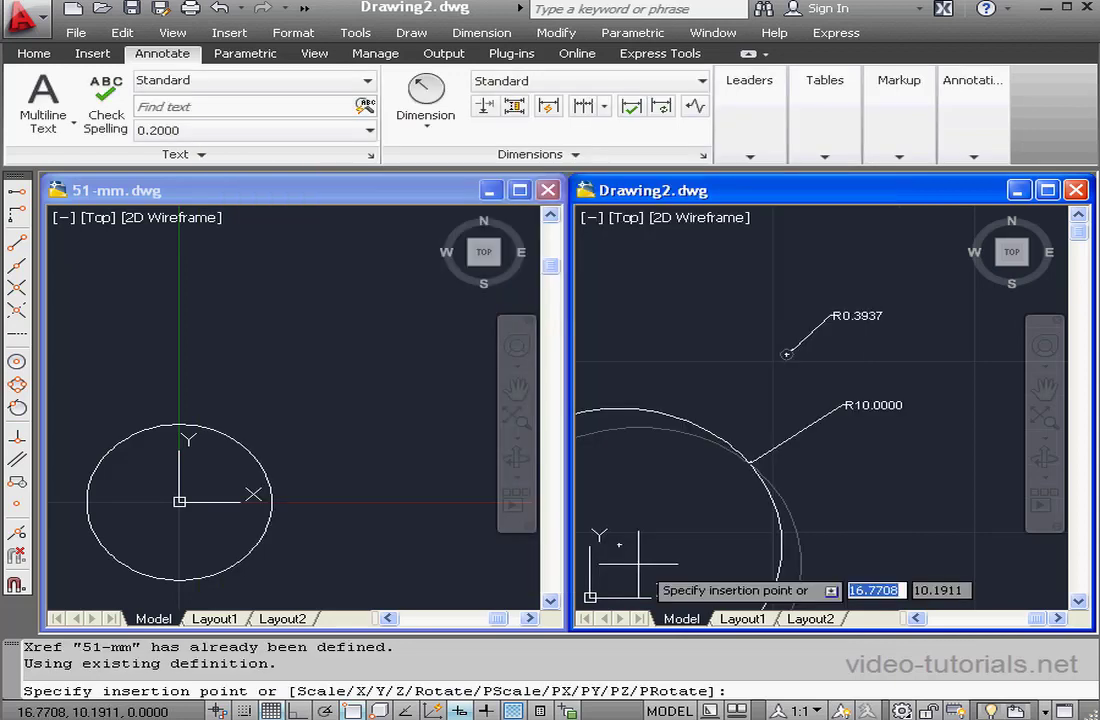
{"action": "left_click", "coordinate": [833, 458]}
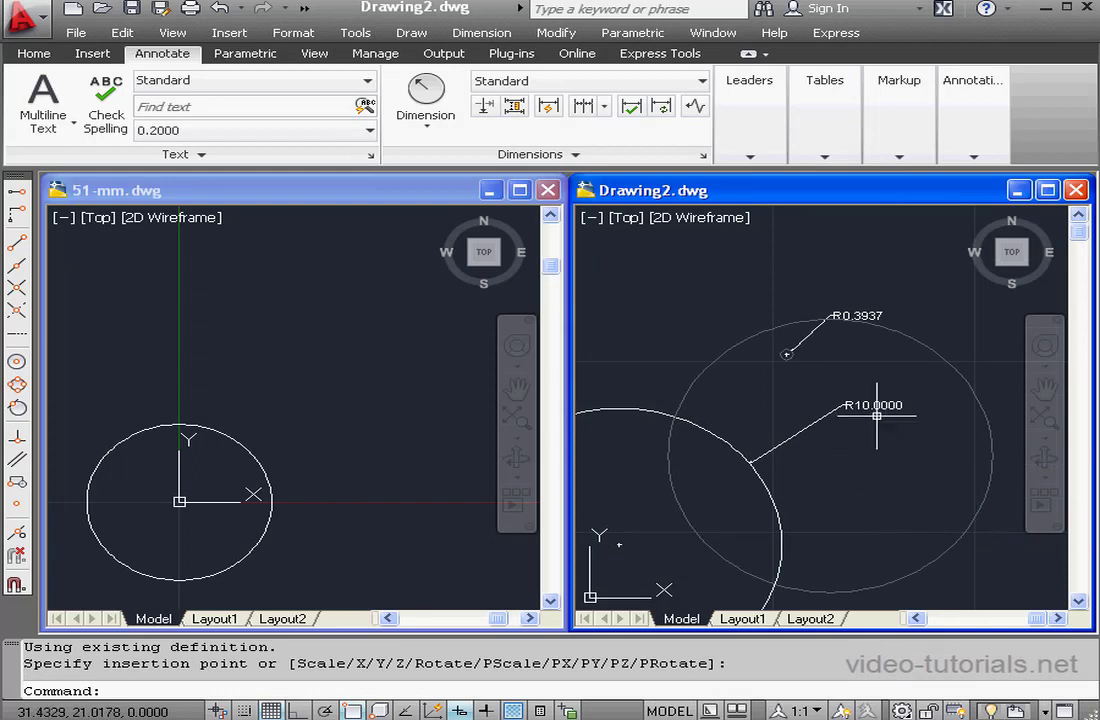
- Add a radius dimension to the newly attached reference circle, placing its text outside the circle's upper-right edge
{"action": "left_click", "coordinate": [425, 92]}
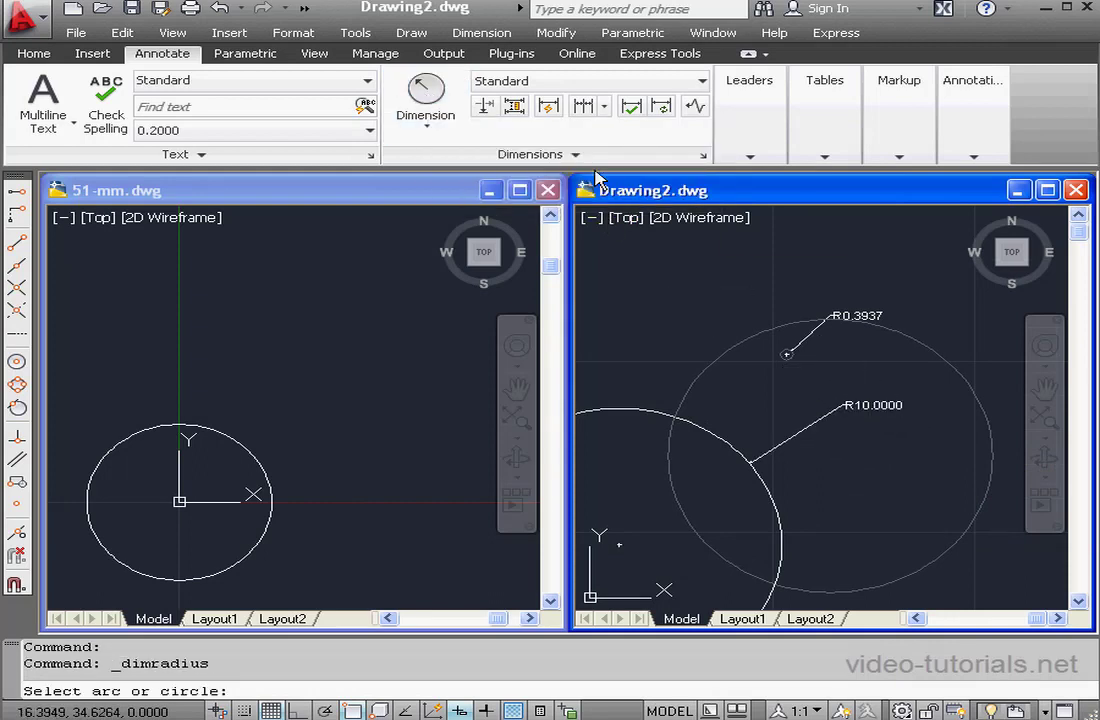
{"action": "left_click", "coordinate": [903, 332]}
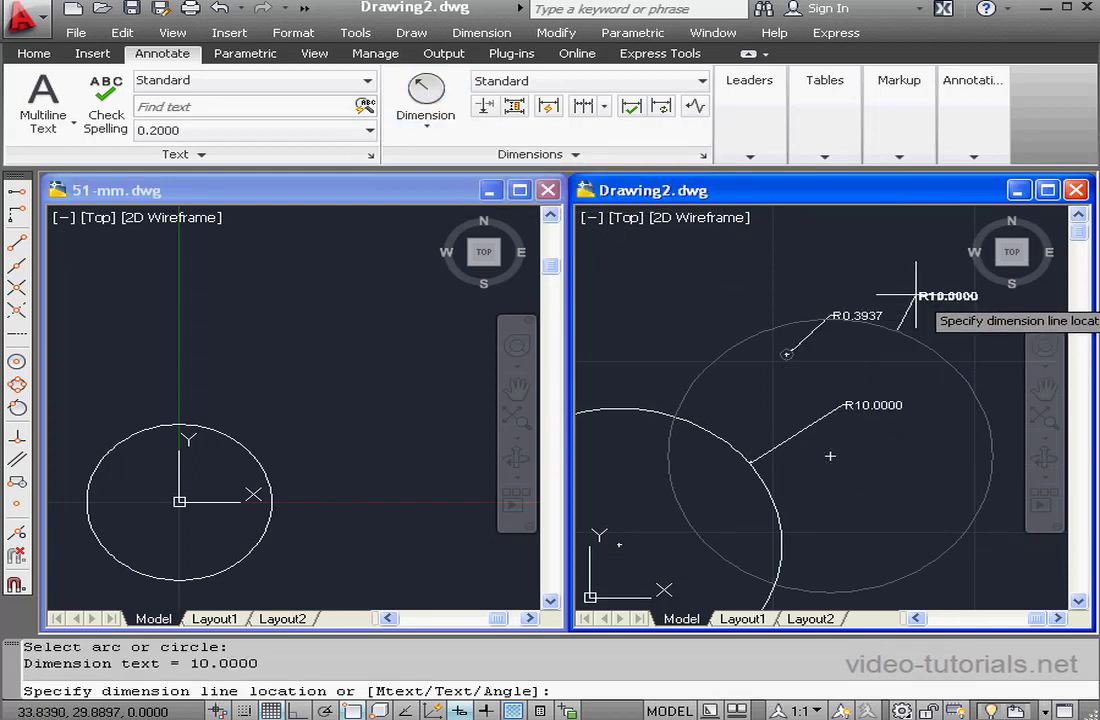
{"action": "left_click", "coordinate": [921, 304]}
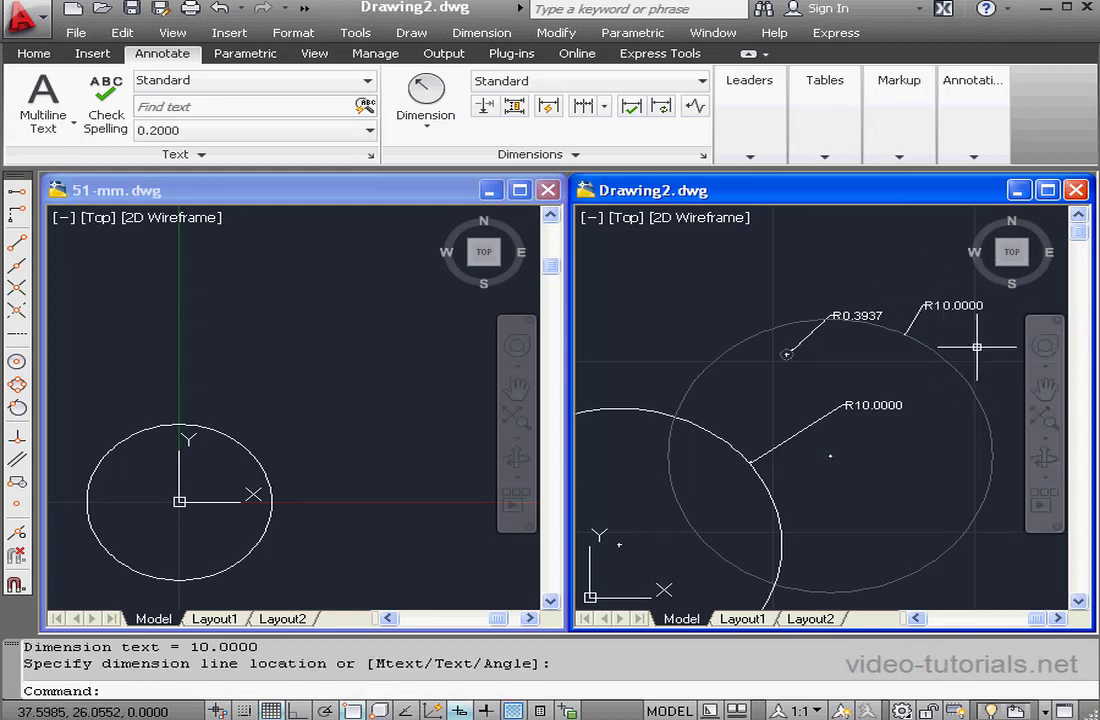